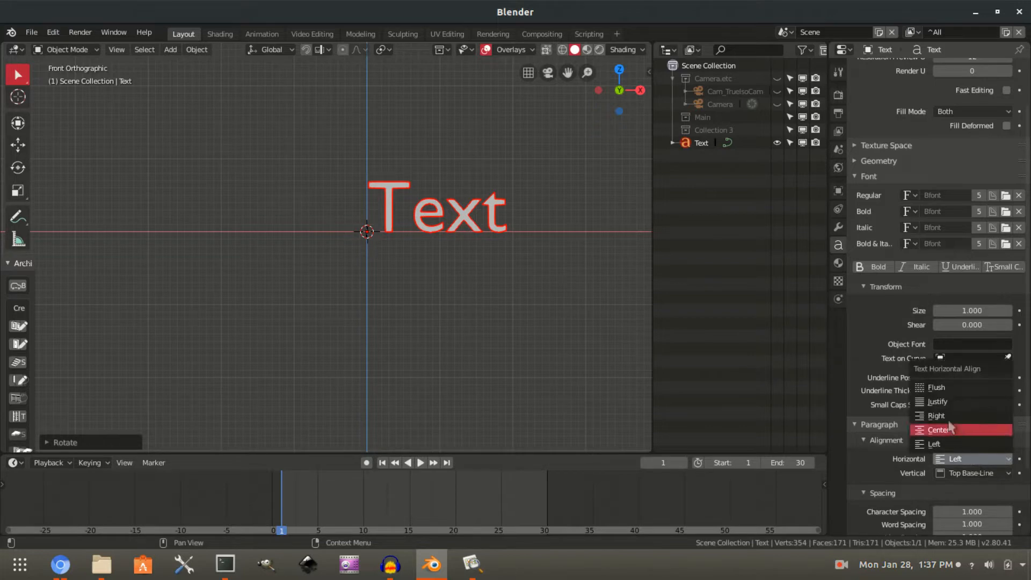
Center the text horizontally and load junegull.ttf from the Fonts folder as its regular font.
click(948, 429)
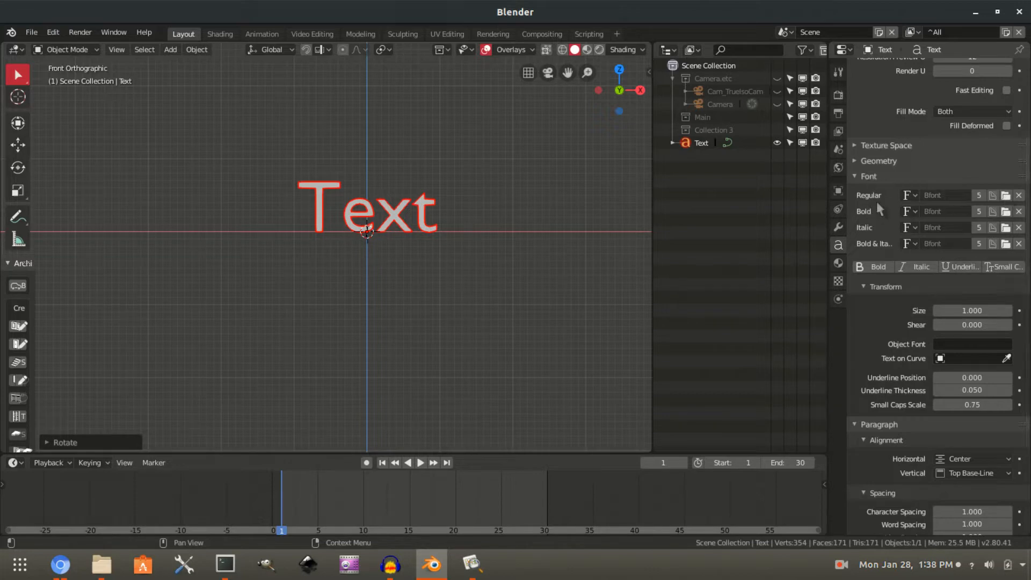
click(1005, 195)
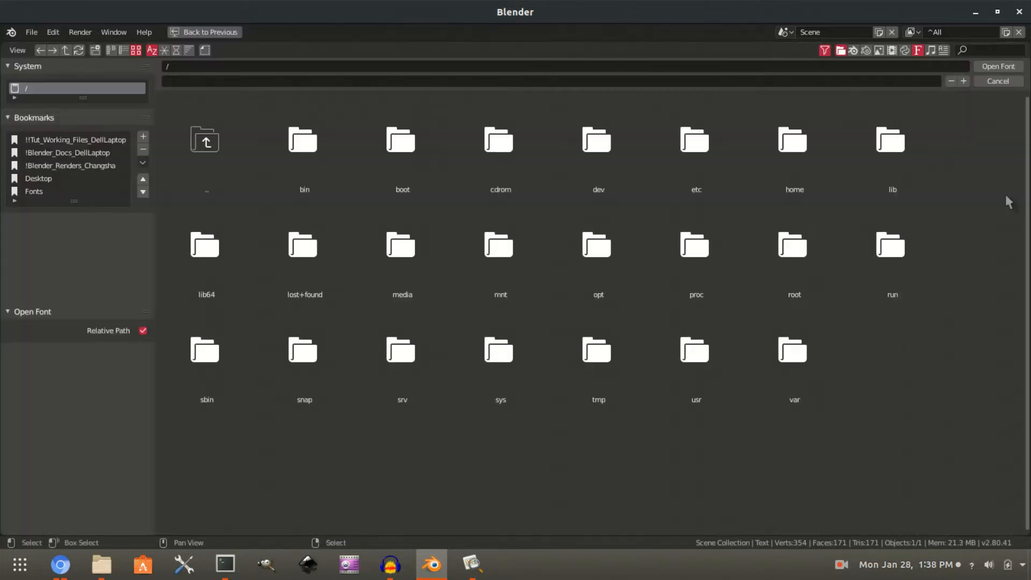
click(34, 192)
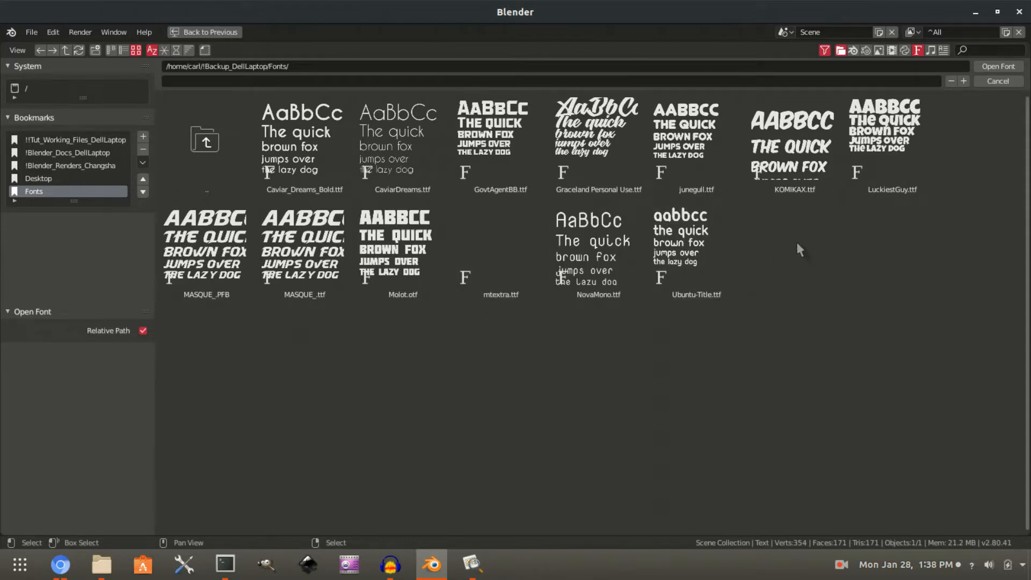
double_click(678, 141)
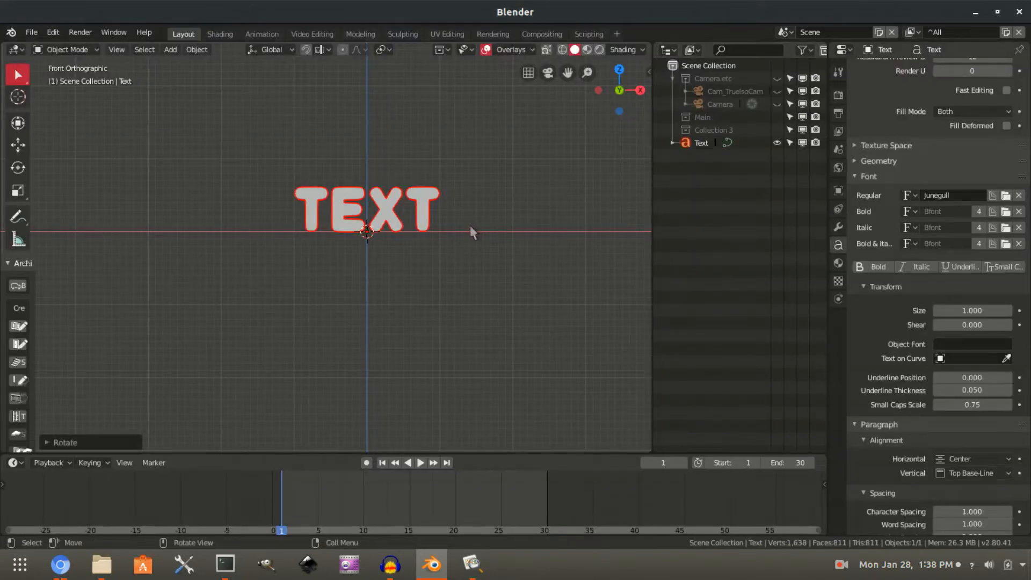
scroll(410, 223, up, 5)
scroll(408, 223, down, 5)
scroll(397, 222, up, 2)
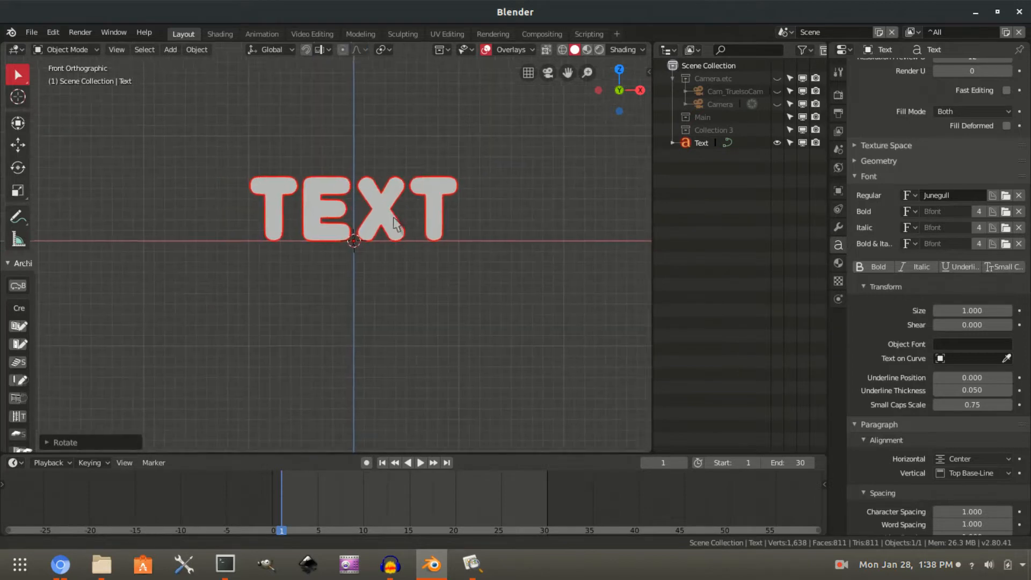
shift+middle_drag(396, 223, 409, 248)
Replace the text's regular font with Caviar_Dreams_Bold.ttf.
click(1005, 195)
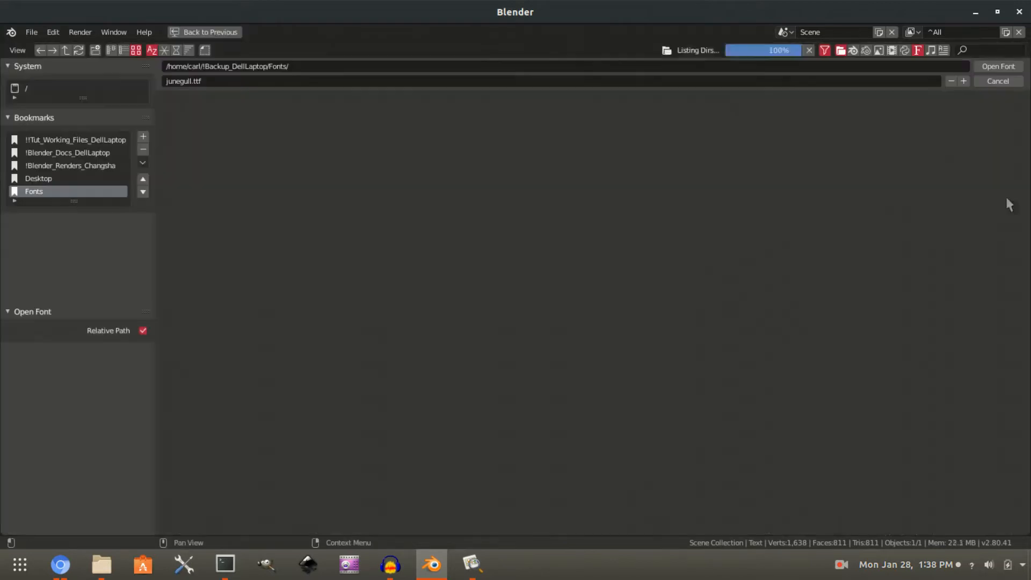
double_click(311, 142)
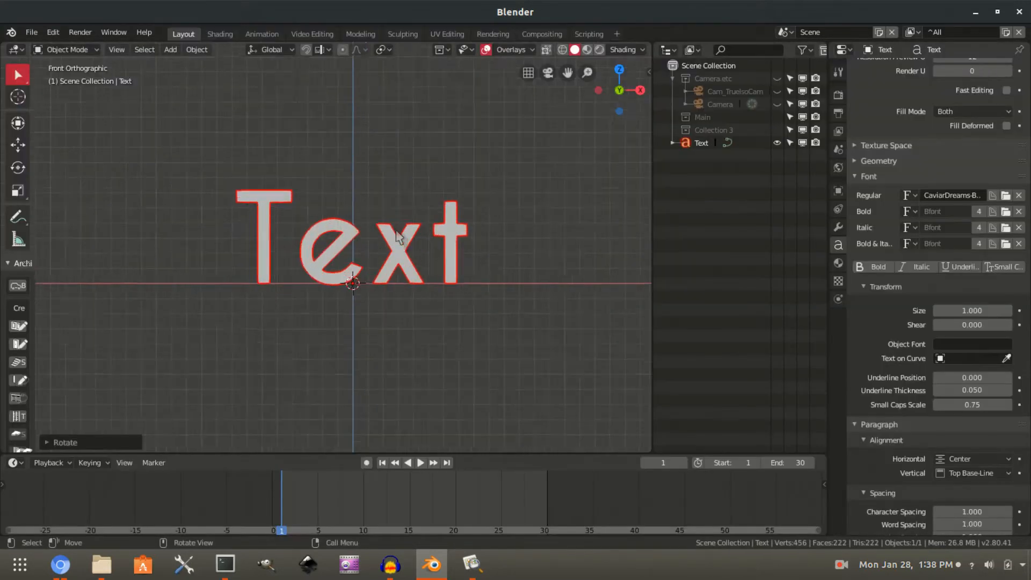
scroll(397, 236, up, 2)
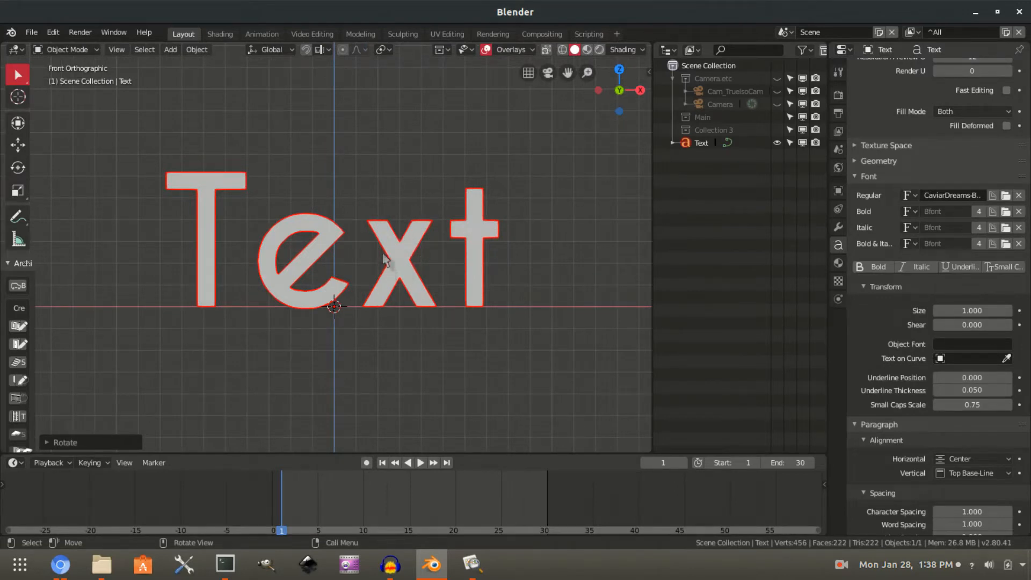
scroll(384, 259, down, 2)
scroll(386, 263, up, 2)
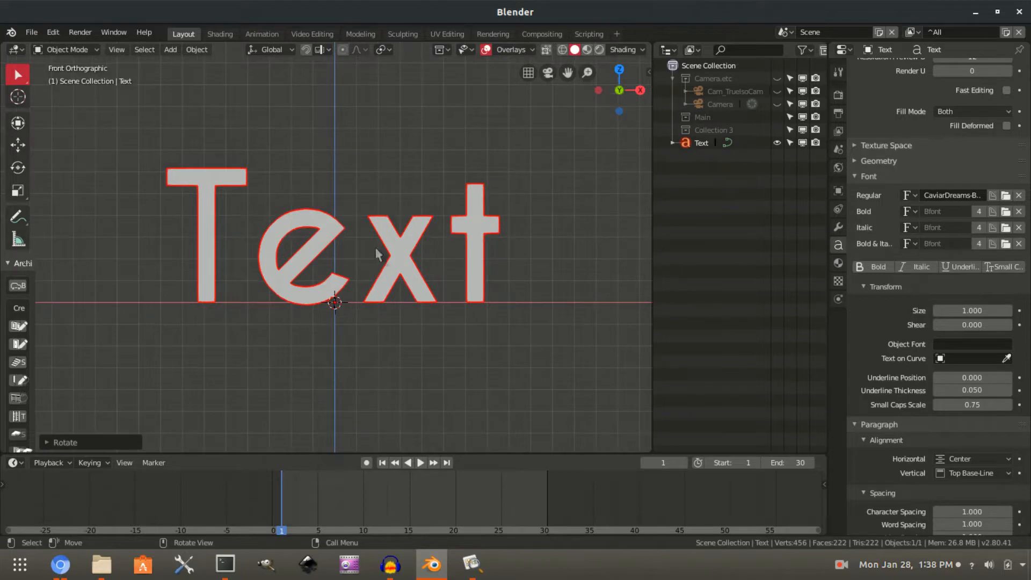
scroll(378, 253, down, 1)
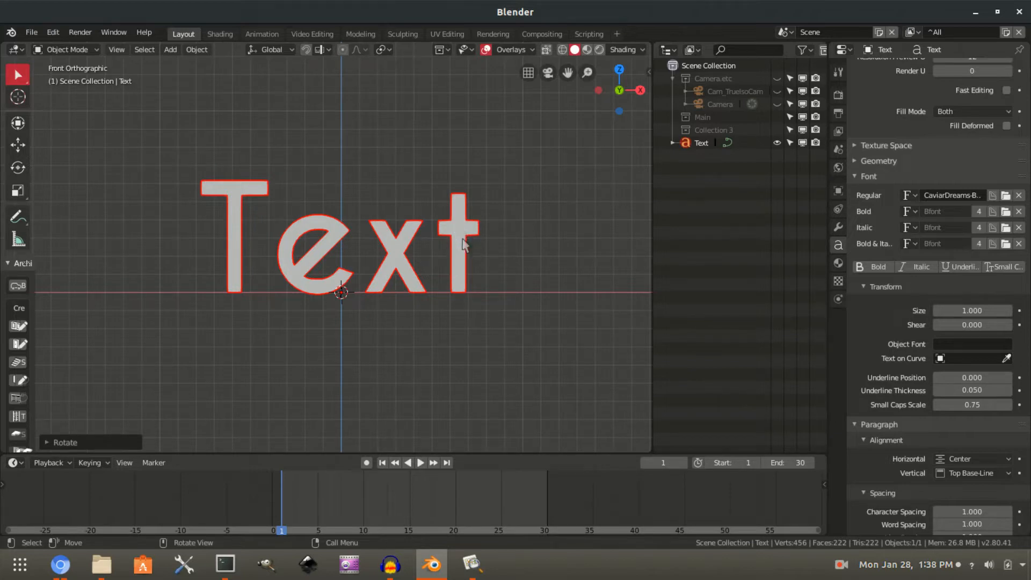
Duplicate the text in place and move the copy slightly along the global Y axis.
key(shift)
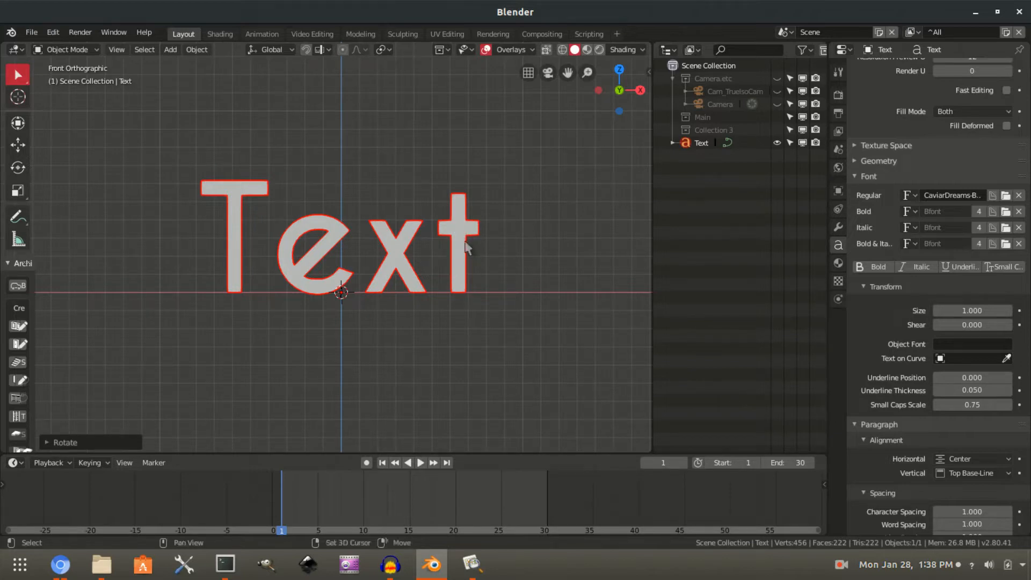
key(shift+d)
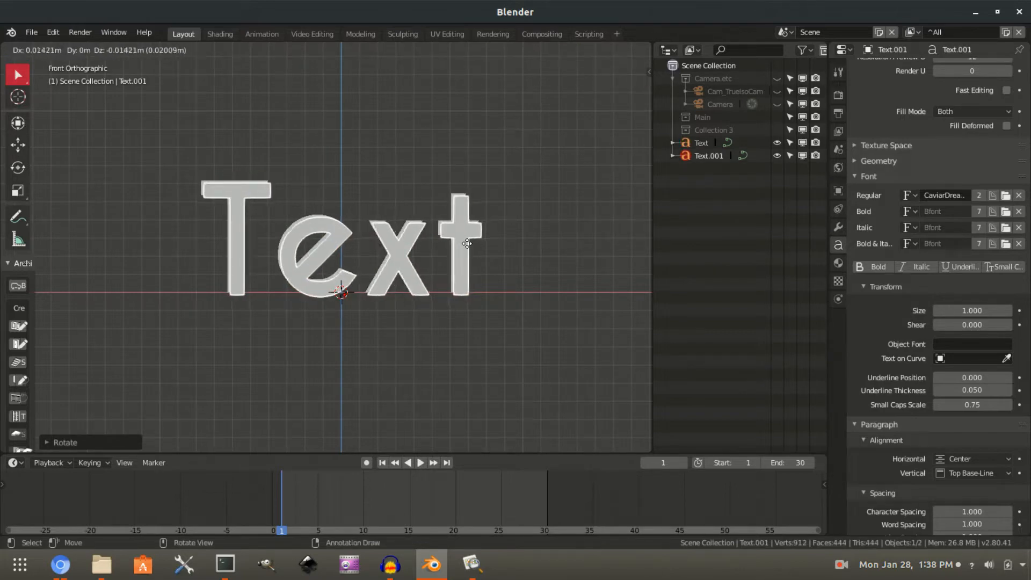
right_click(467, 243)
middle_drag(467, 252, 430, 285)
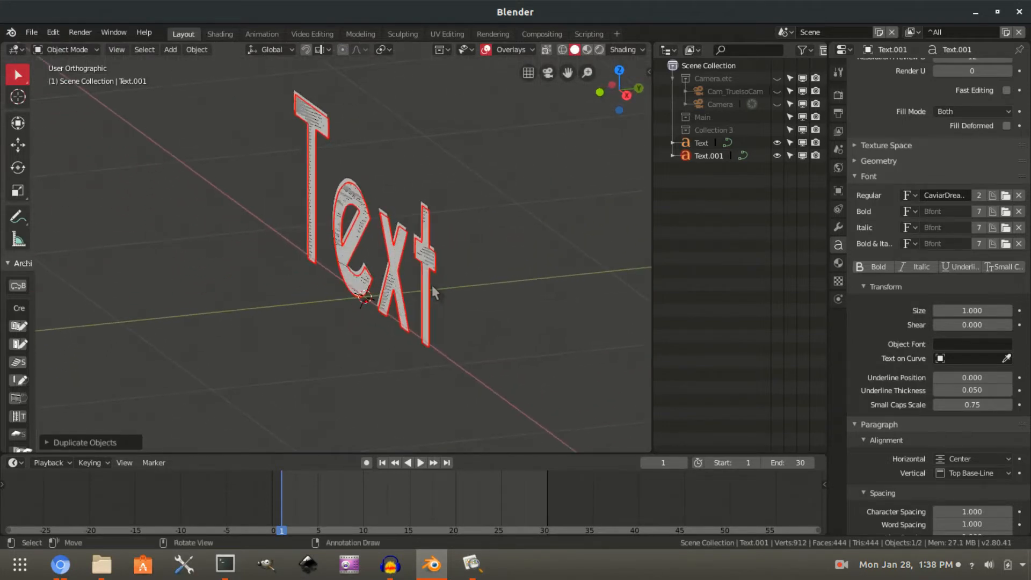
key(g)
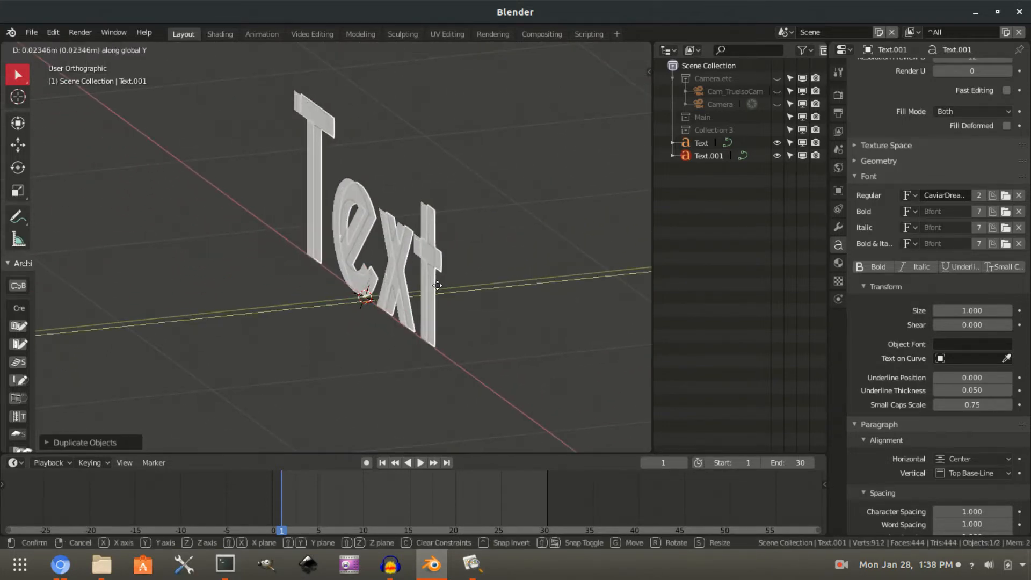
click(441, 294)
Assign the existing ^Black material to the duplicated text.
middle_drag(396, 283, 543, 254)
click(838, 263)
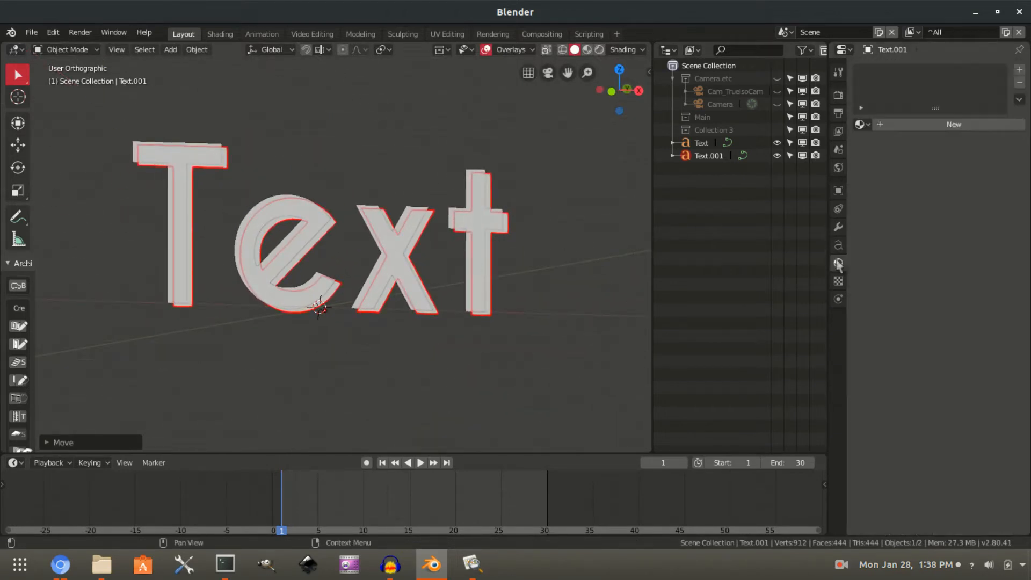
click(861, 125)
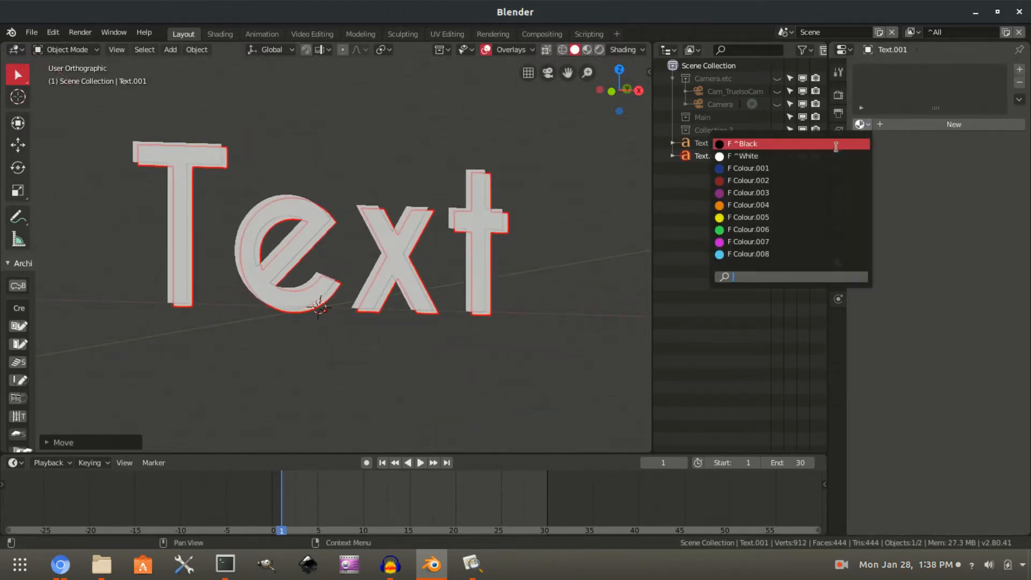
click(836, 144)
middle_drag(530, 153, 542, 212)
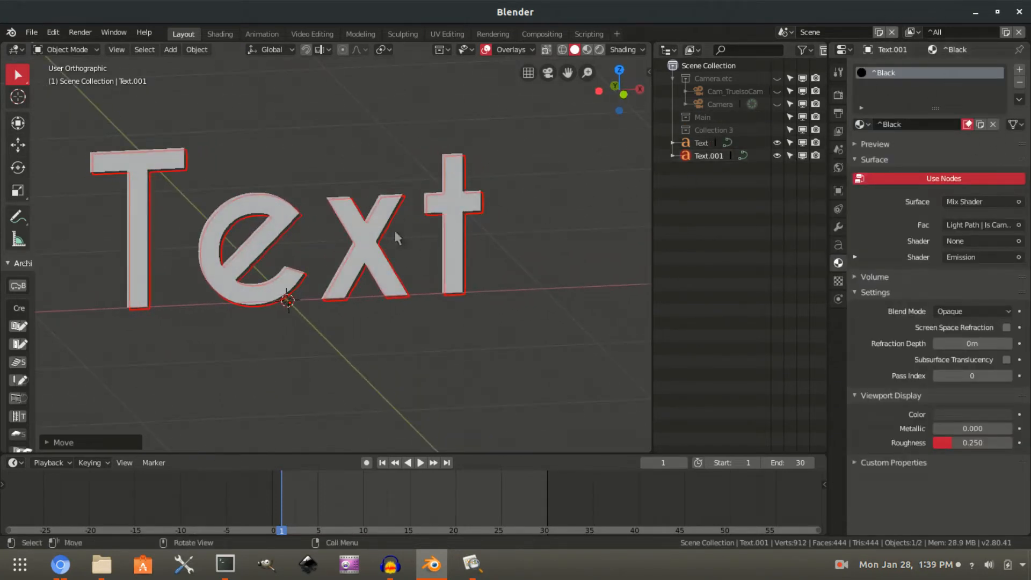
In the Shading workspace, delete the Mix Shader, Light Path and Emission nodes from the ^Black object material.
click(220, 34)
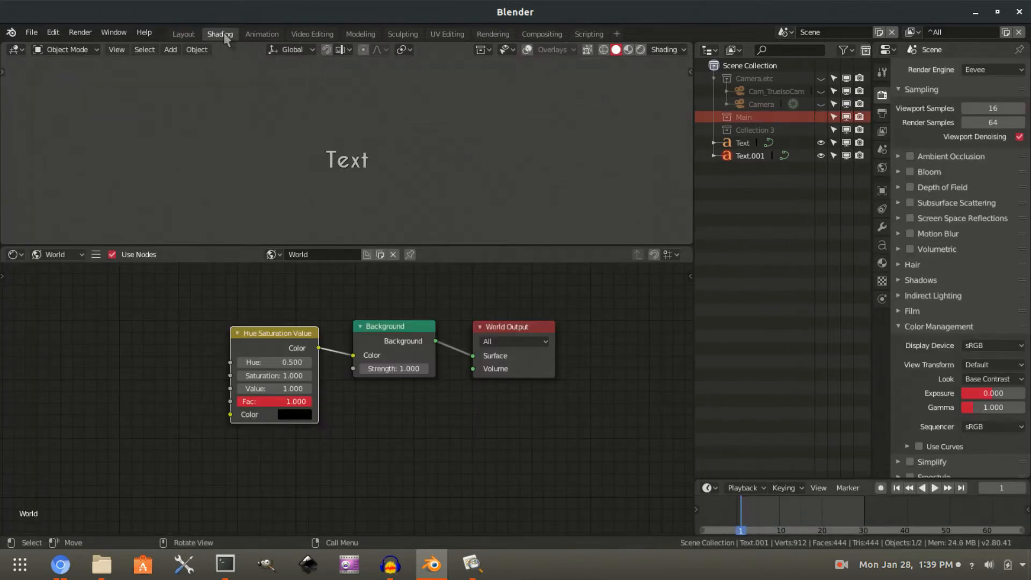
click(56, 254)
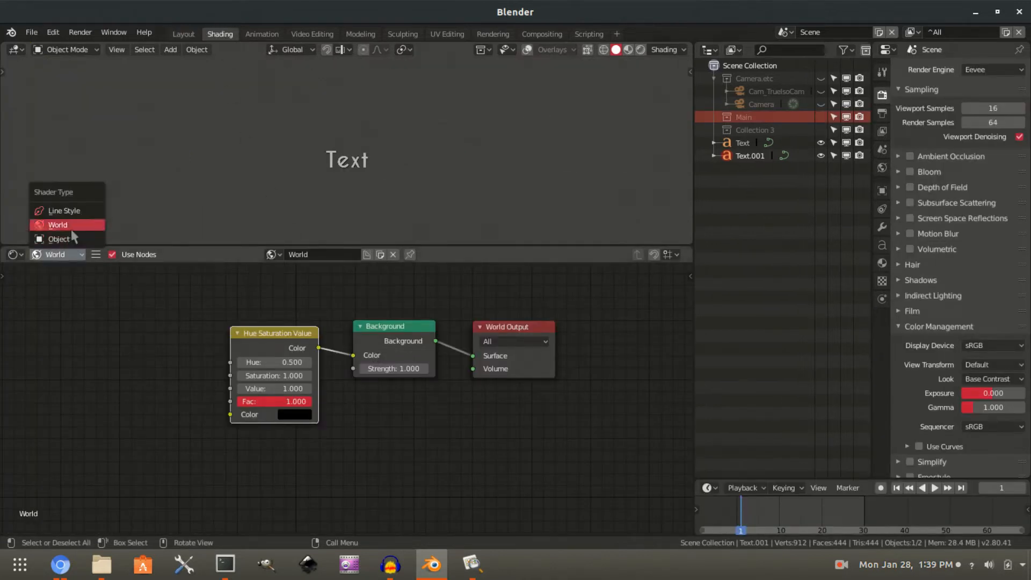
click(78, 240)
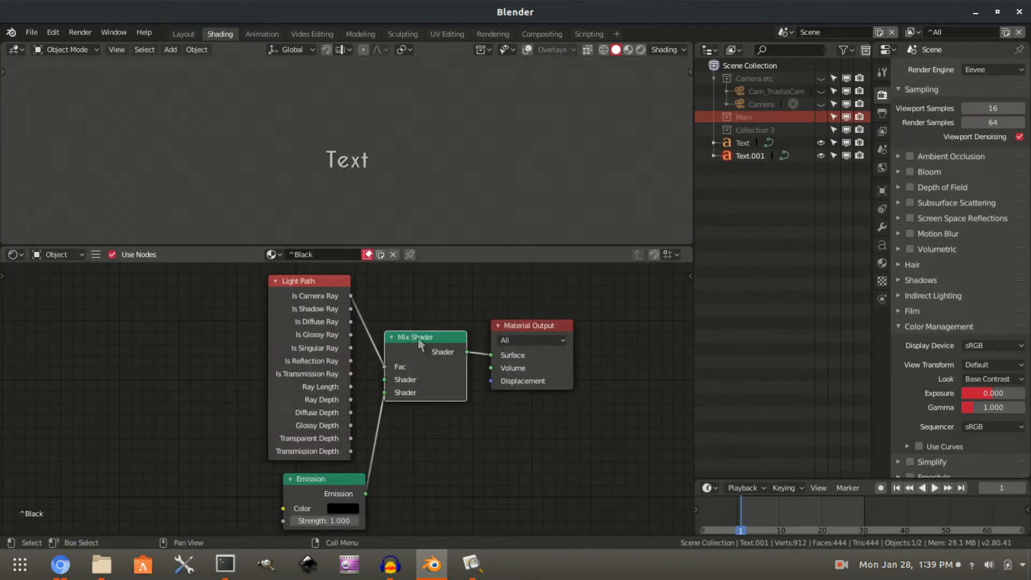
key(x)
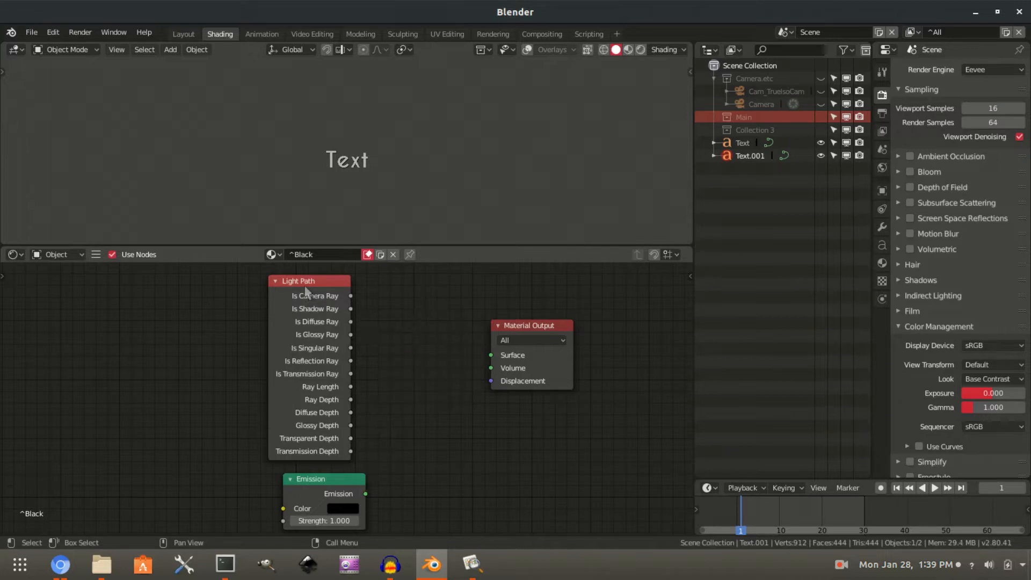
click(309, 281)
key(x)
drag(330, 479, 386, 339)
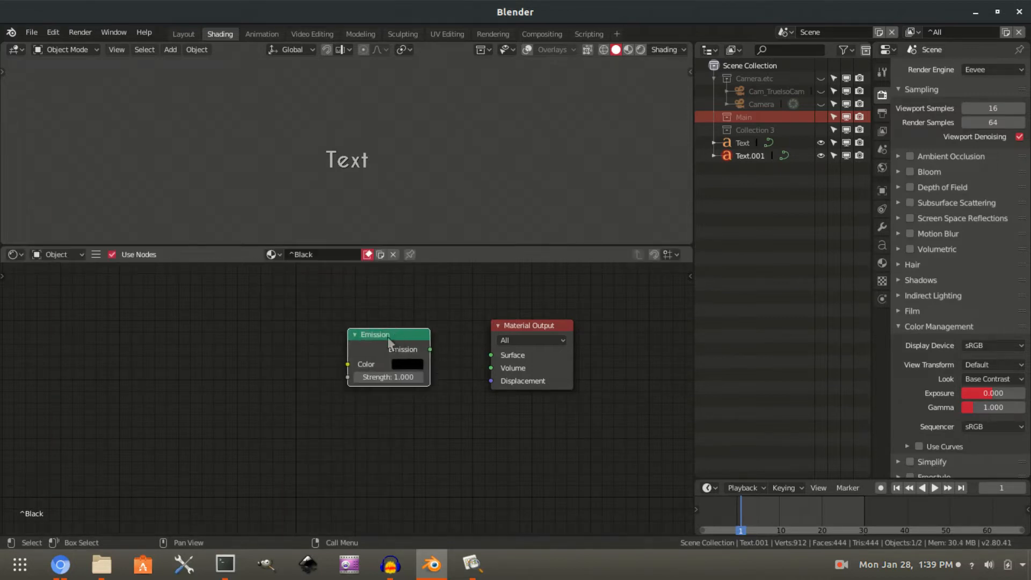
key(x)
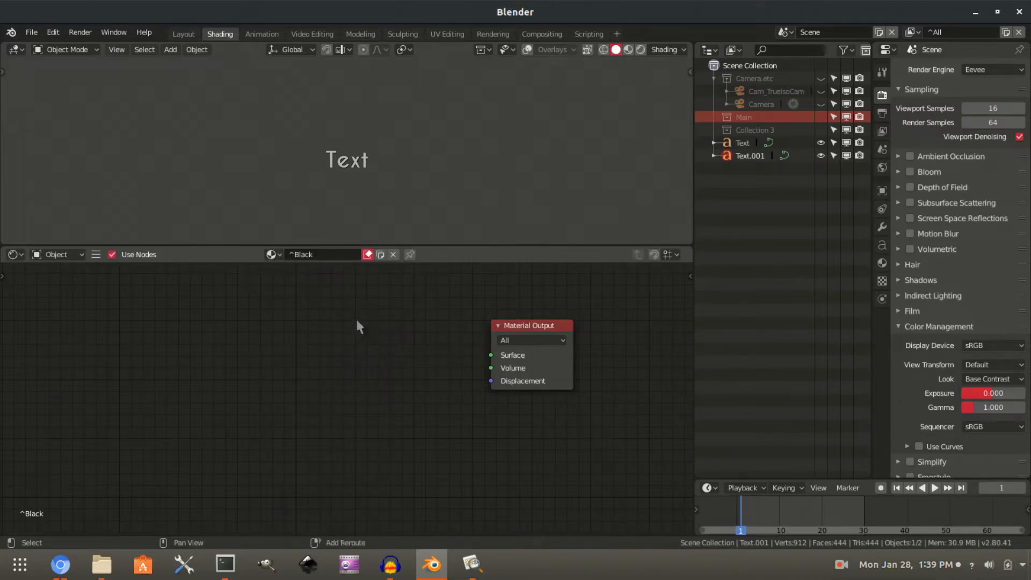
Add a new Emission shader with a near-black color and connect it to the Material Output's Surface input.
key(shift+a)
mouse_move(337, 367)
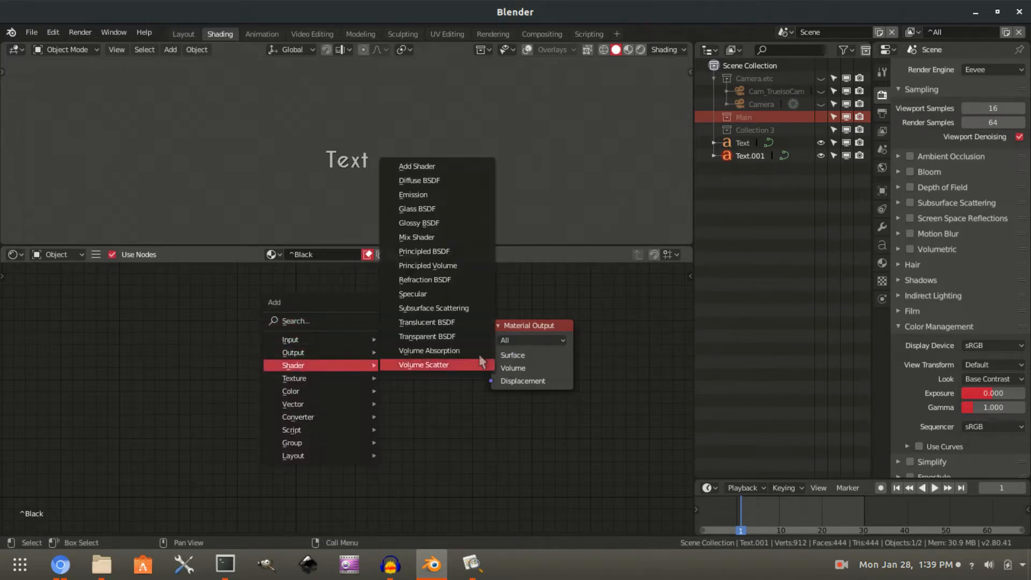
click(408, 194)
click(348, 328)
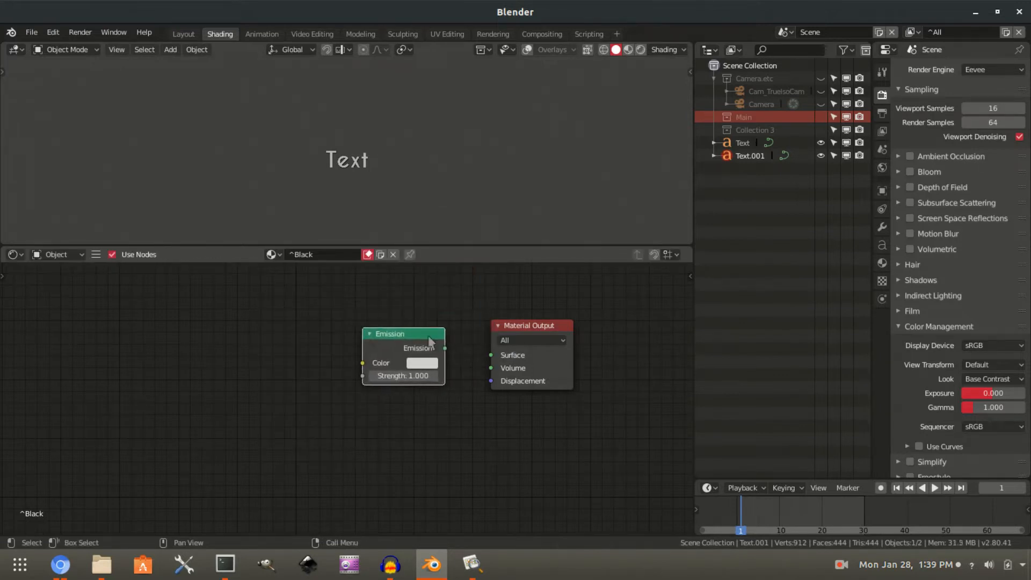
drag(447, 350, 491, 355)
click(436, 363)
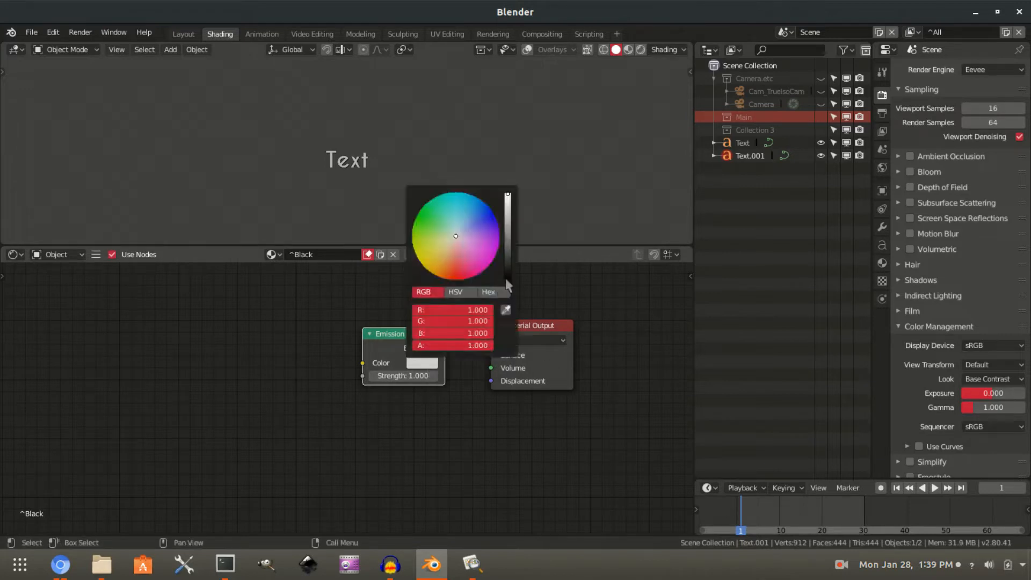
click(506, 277)
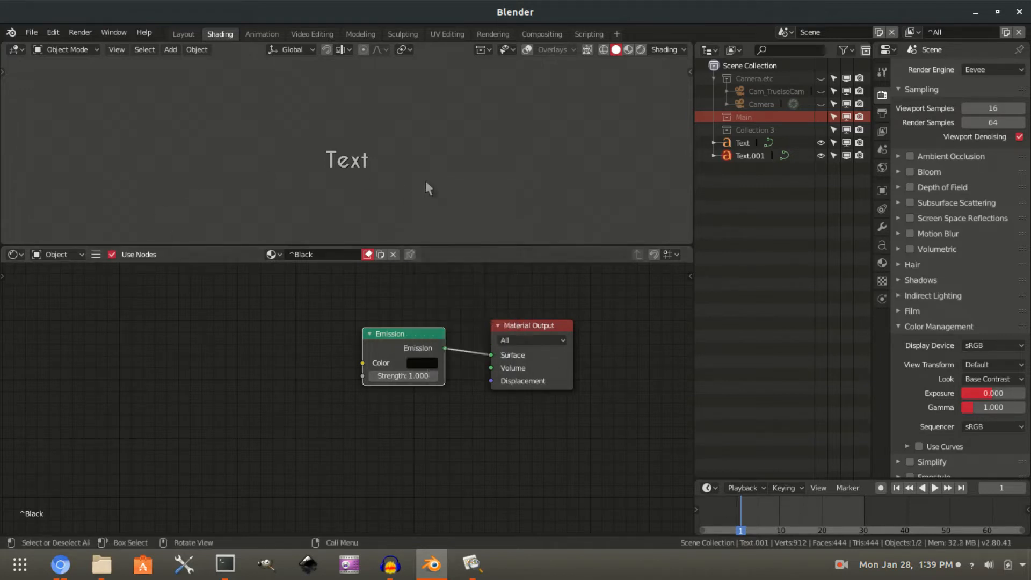
Show the text through the camera in Rendered viewport shading.
key(KP_0)
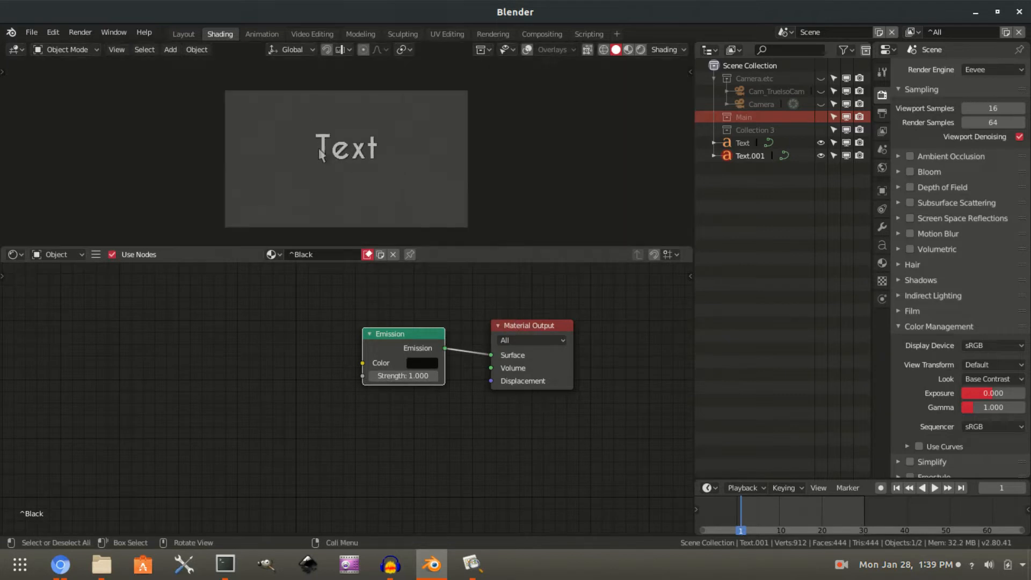
scroll(333, 164, up, 2)
key(z)
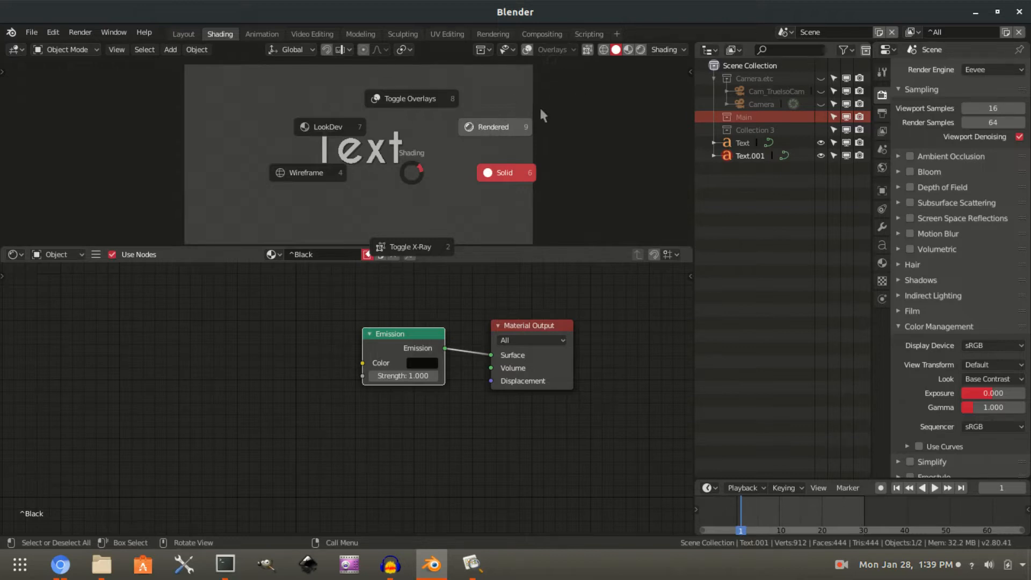
click(506, 131)
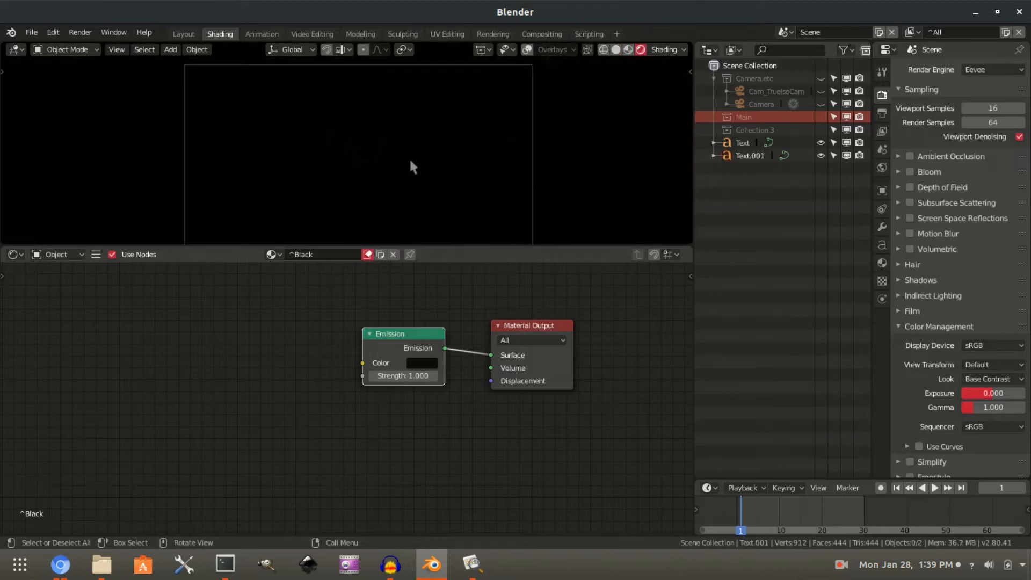
In the World shader, set the Hue Saturation Value node's color to teal (R 0.145, G 0.545, B 0.440).
click(49, 254)
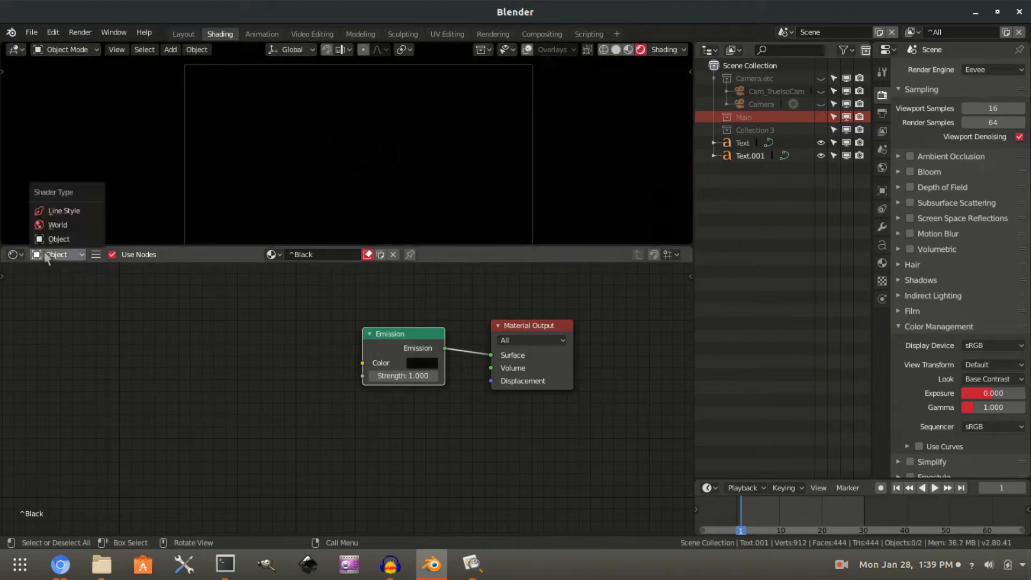
click(72, 229)
click(294, 415)
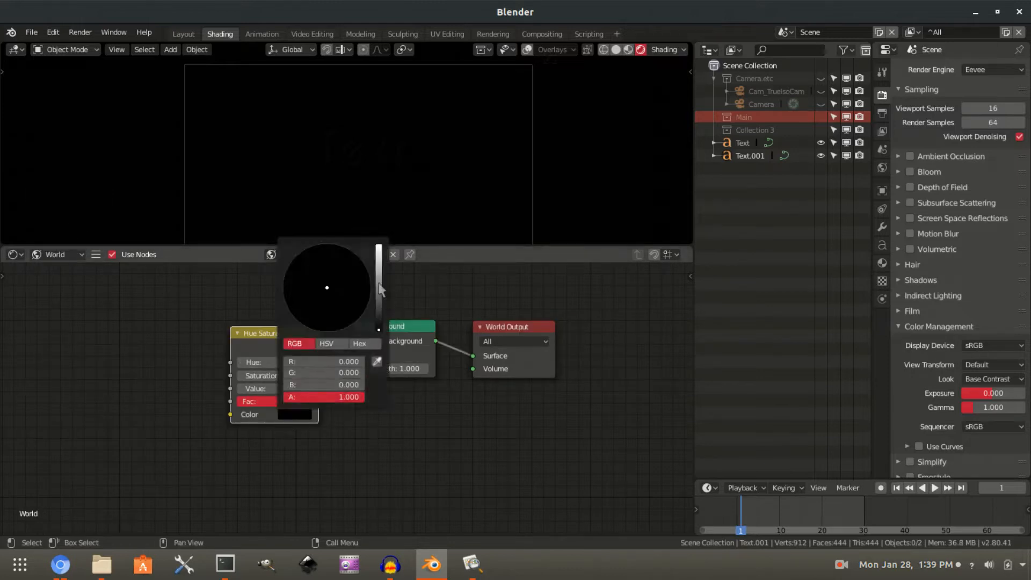
drag(379, 283, 378, 266)
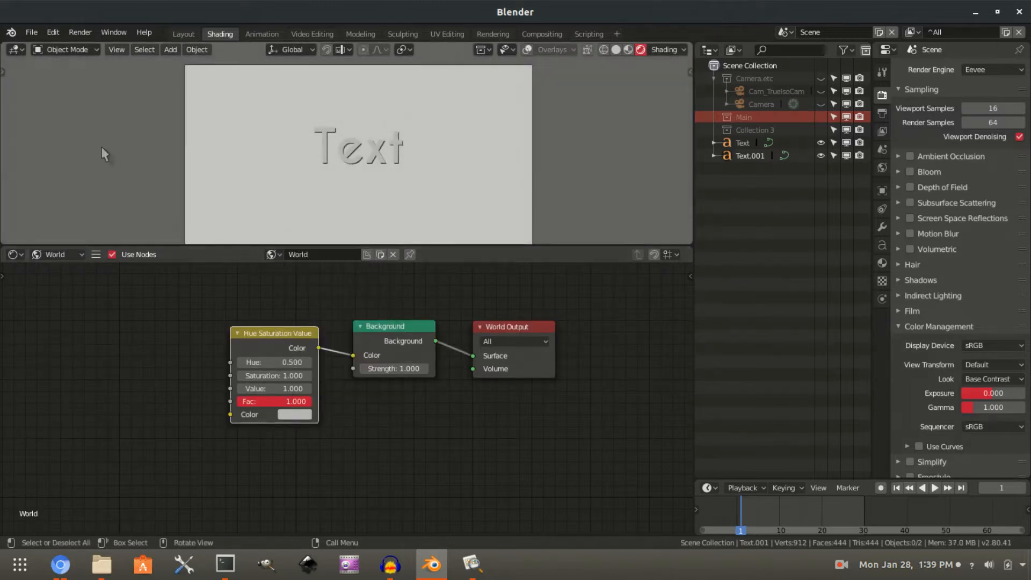
click(294, 415)
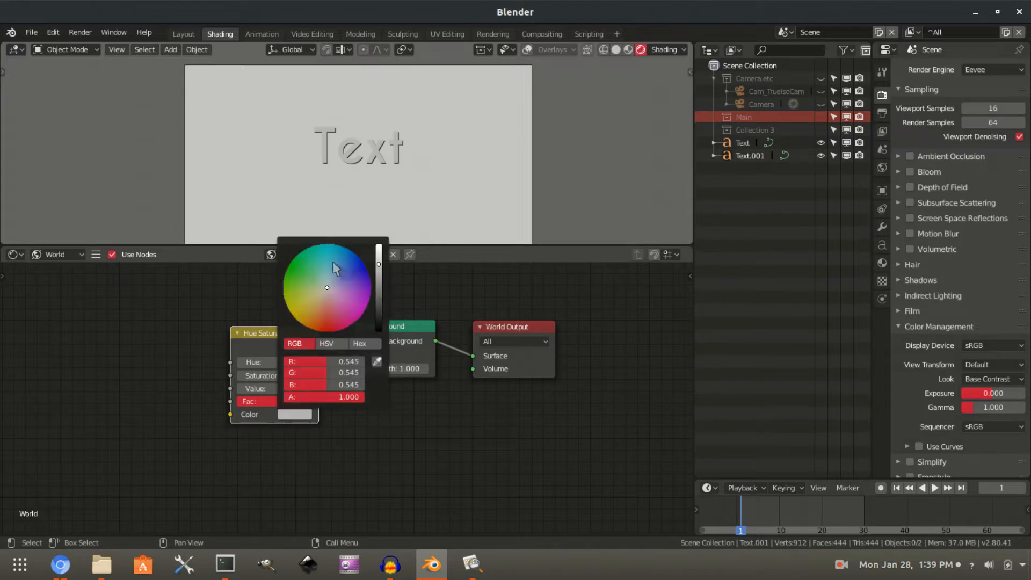
click(323, 271)
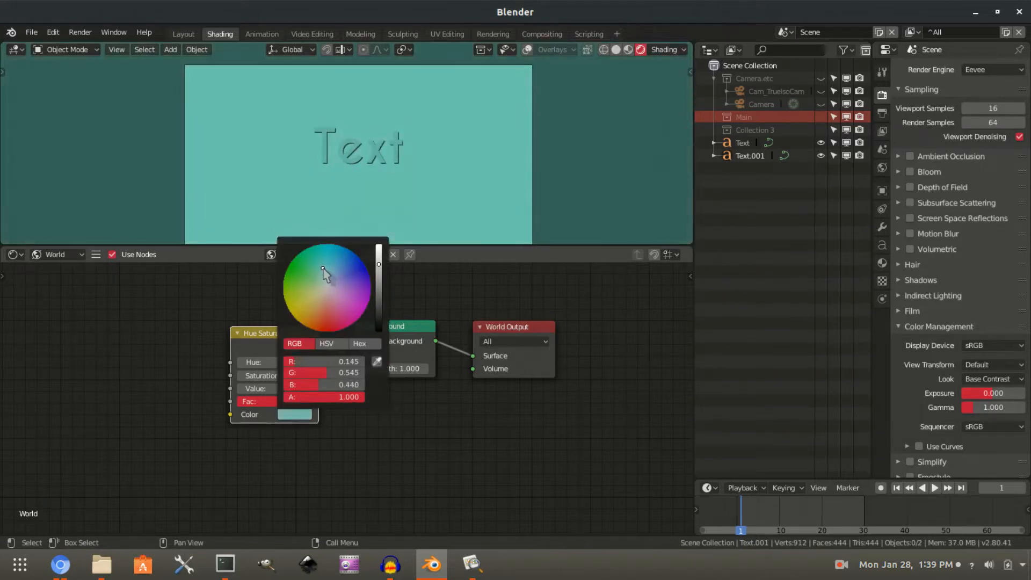
shift+middle_drag(401, 166, 438, 156)
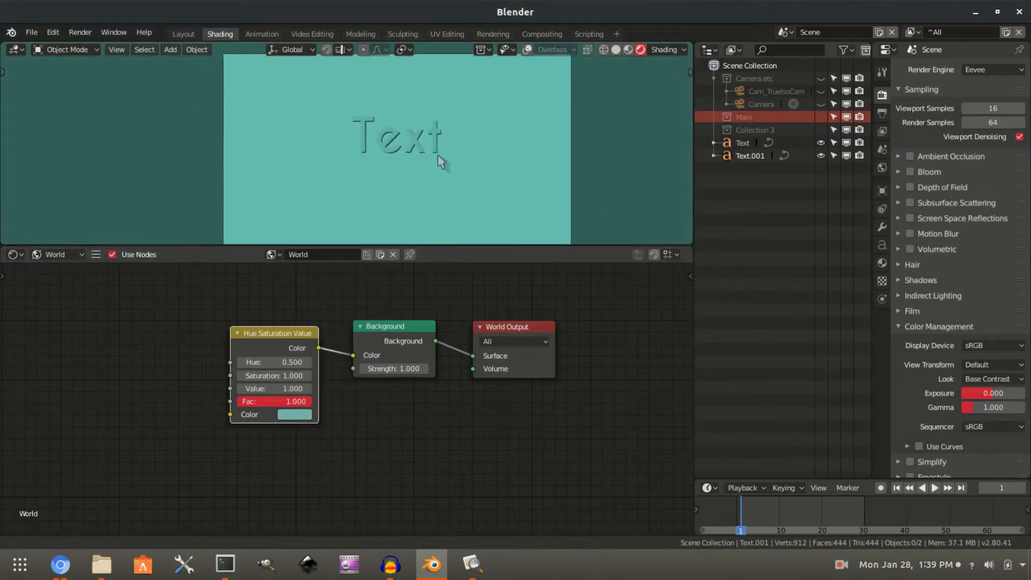
scroll(438, 156, up, 5)
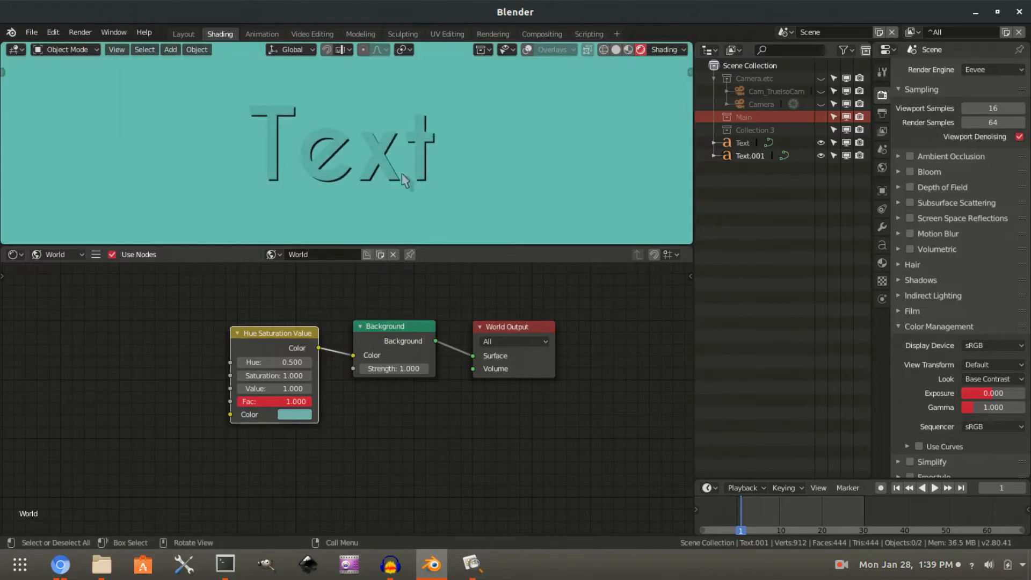
scroll(411, 185, down, 3)
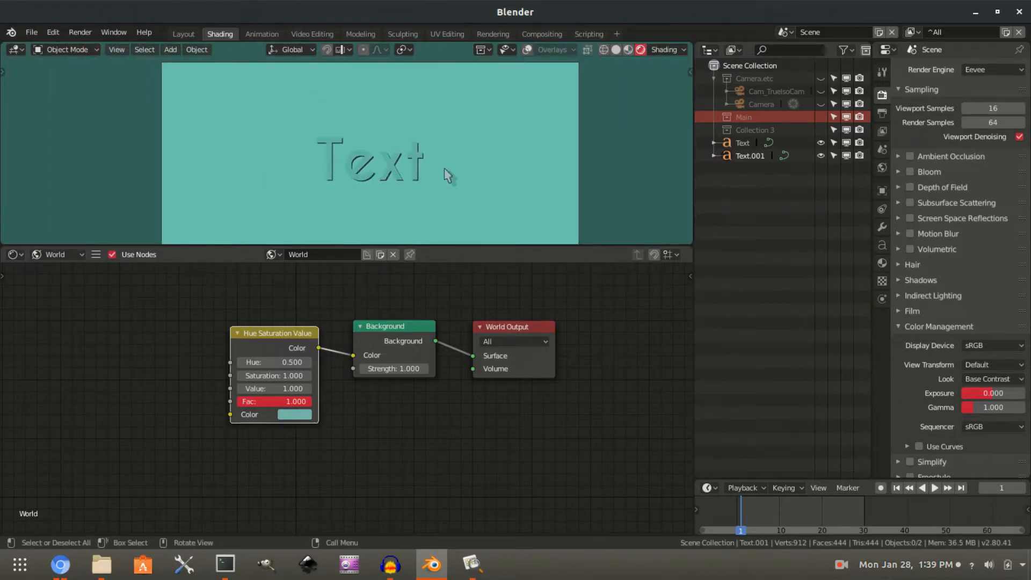
click(417, 175)
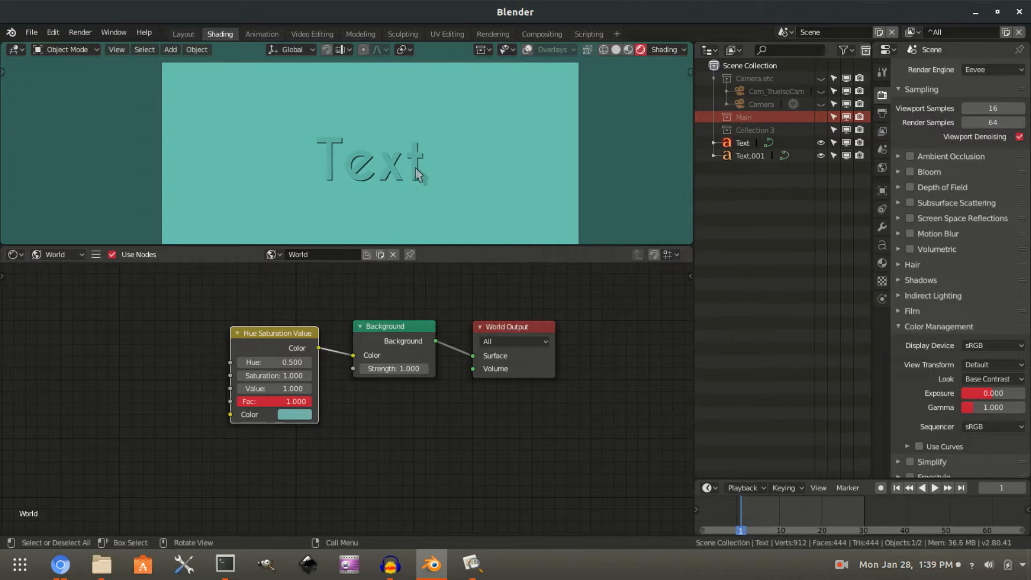
key(g)
key(Escape)
scroll(421, 182, up, 2)
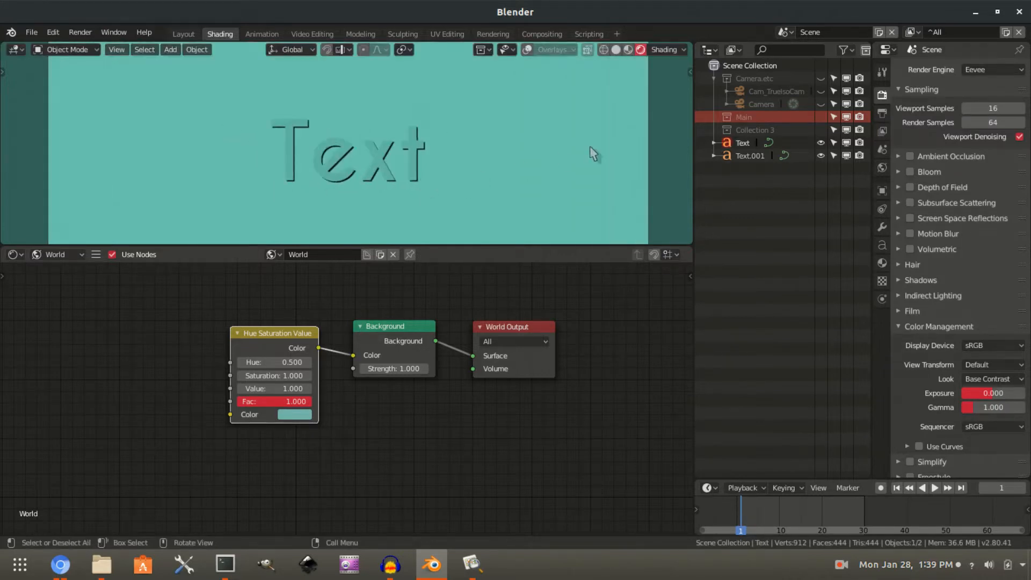
Parent the Text.001 shadow copy to the Text object with the Object (Keep Transform) option.
click(746, 156)
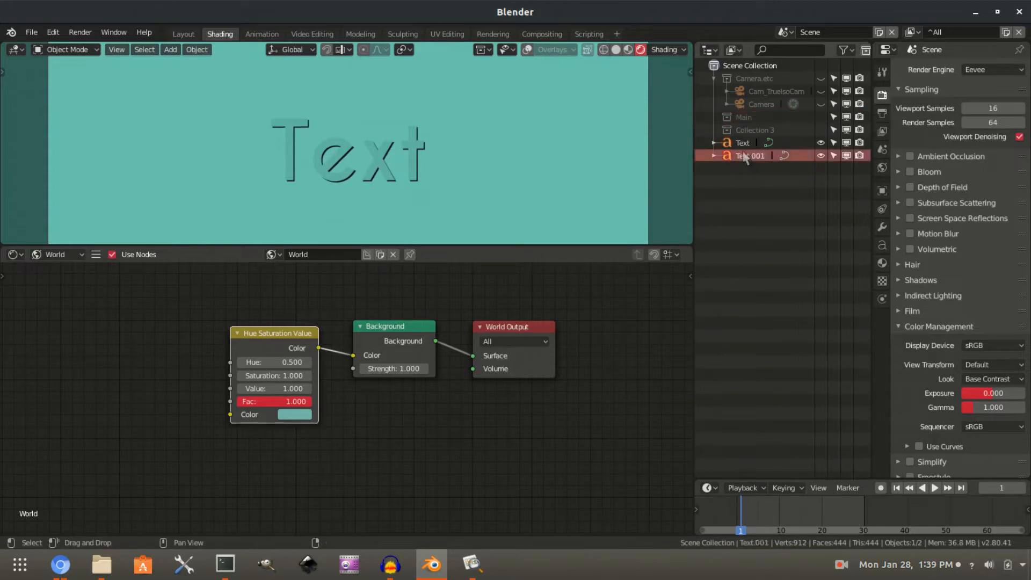
ctrl+click(742, 143)
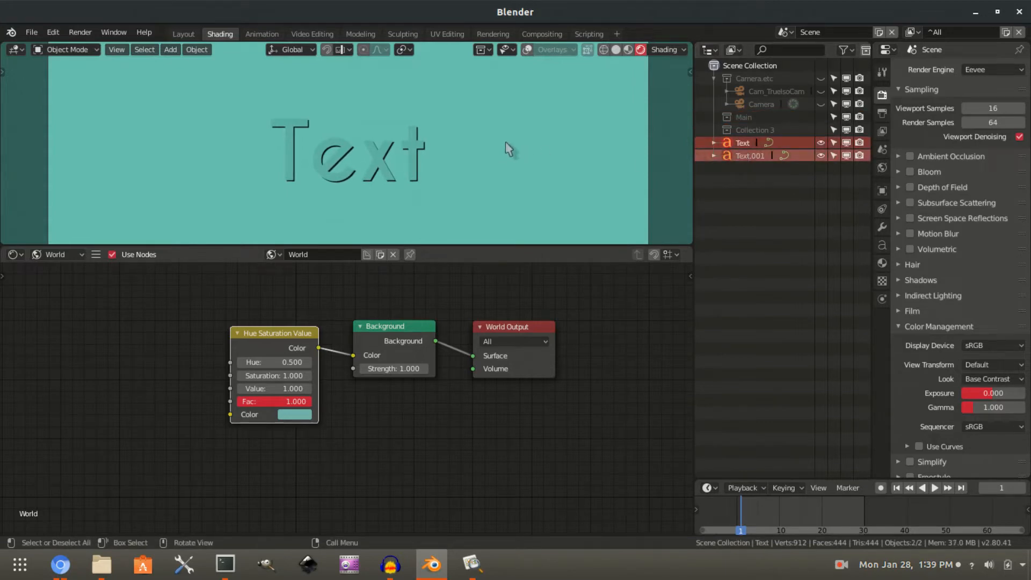
key(ctrl+p)
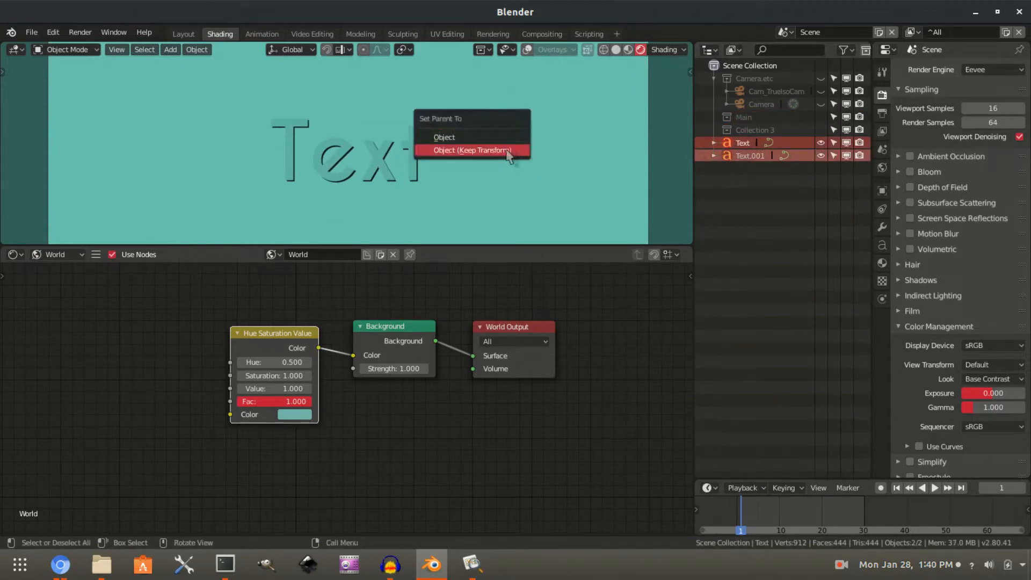
click(523, 152)
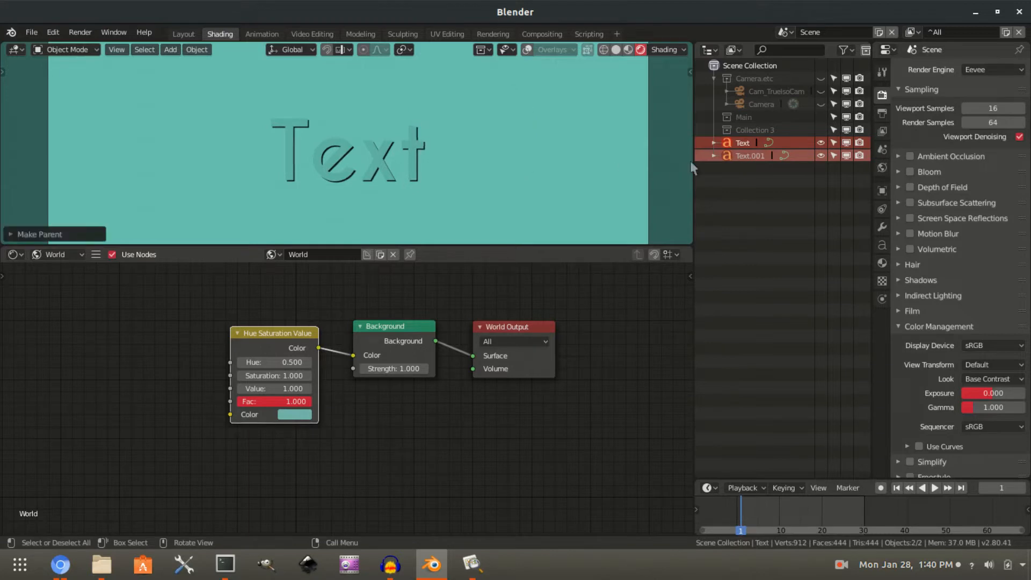
Try moving the parent text object to test its link with the shadow copy.
click(413, 160)
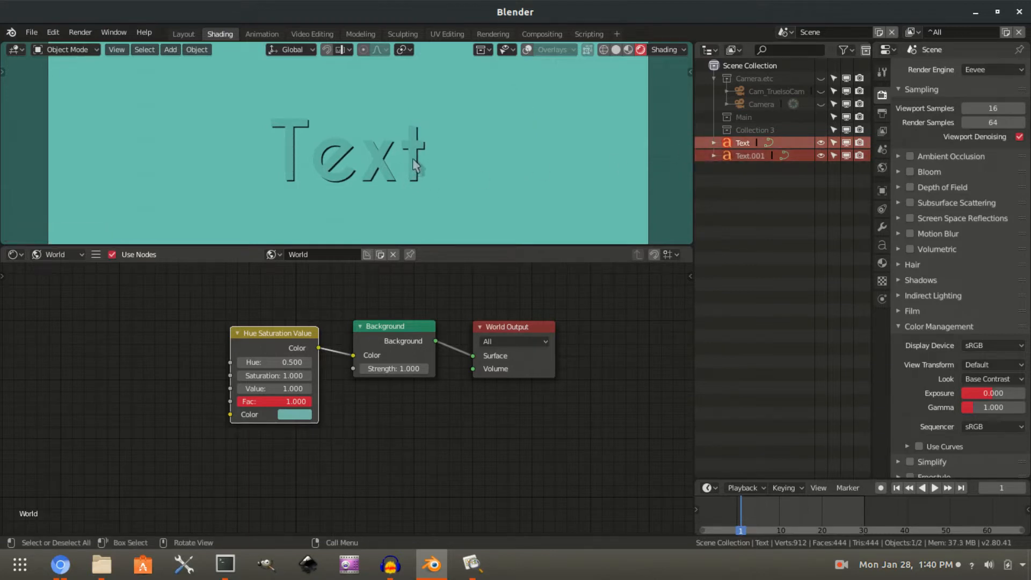
key(g)
right_click(465, 161)
Rename Text to Text.000 and Text.001 to Shadow.000, and move both objects into the Main collection.
double_click(747, 143)
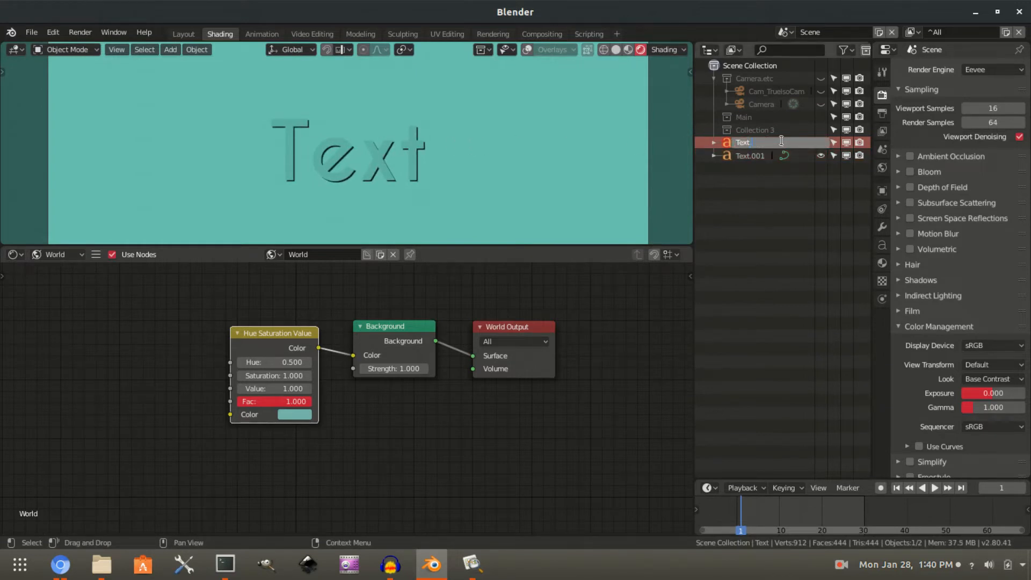
key(Return)
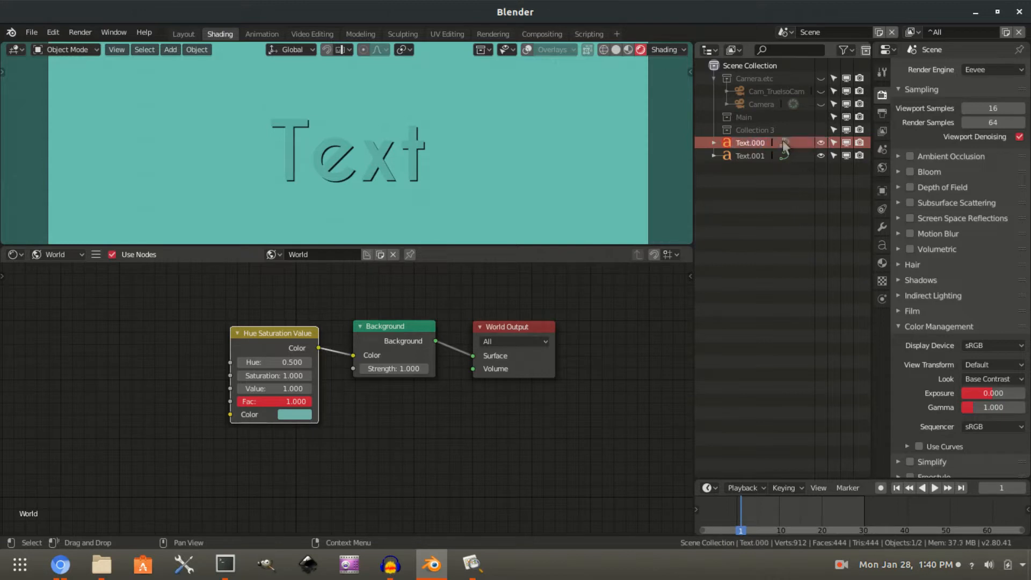
double_click(737, 155)
text(Shadow.000)
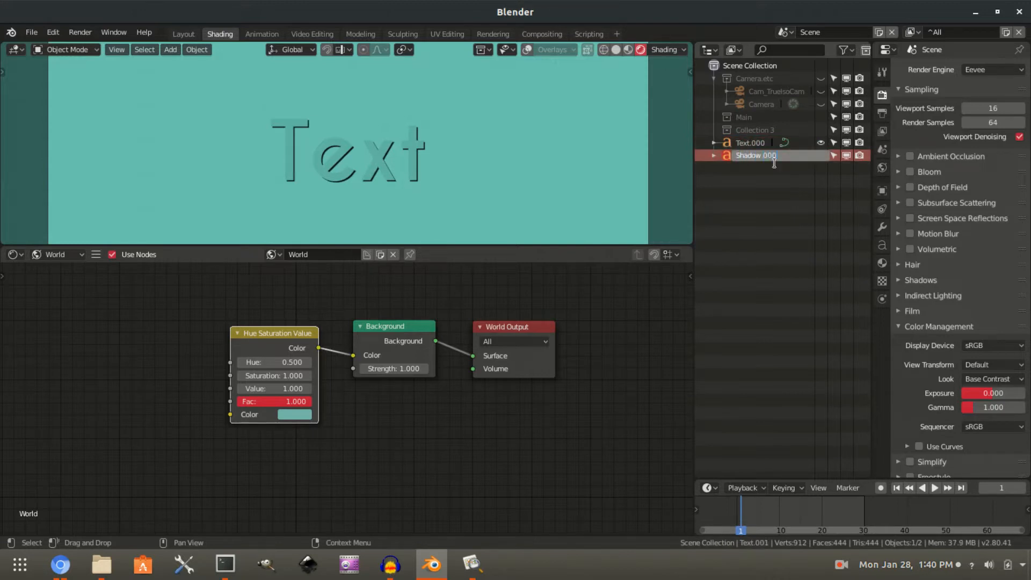
key(Return)
ctrl+click(752, 155)
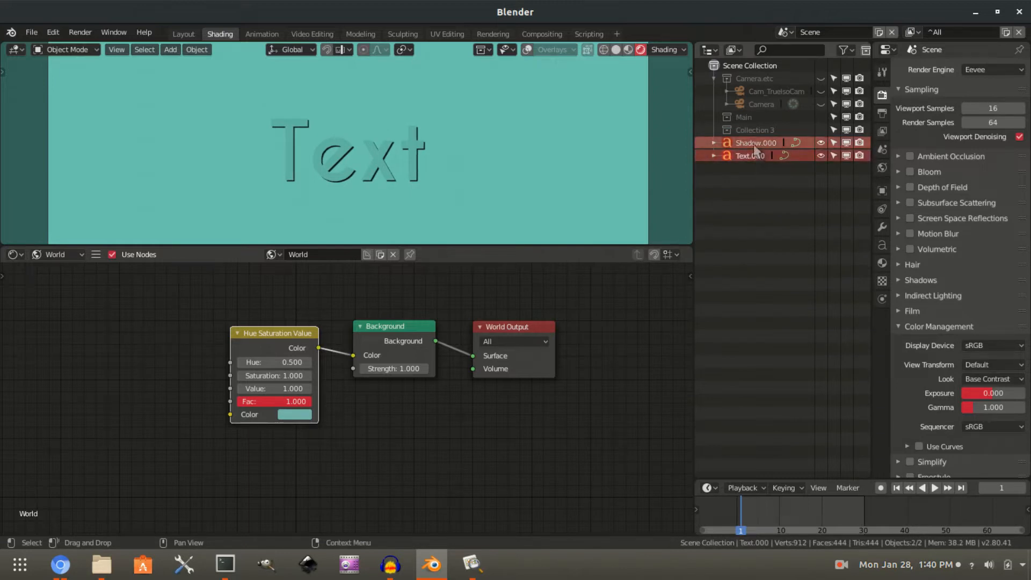
drag(755, 150, 761, 120)
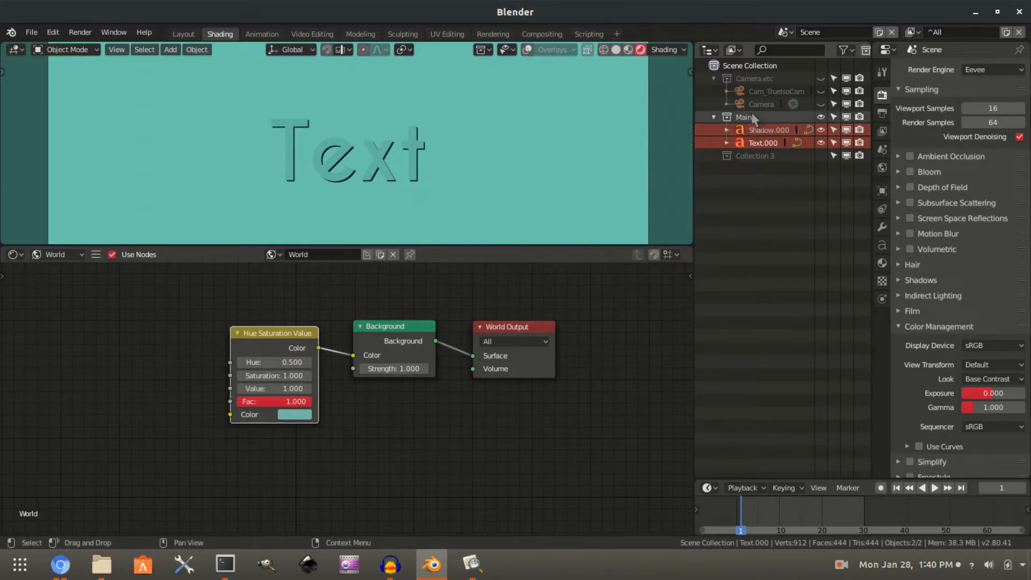
Create a new collection in the scene and name it TextCollection.
right_click(746, 185)
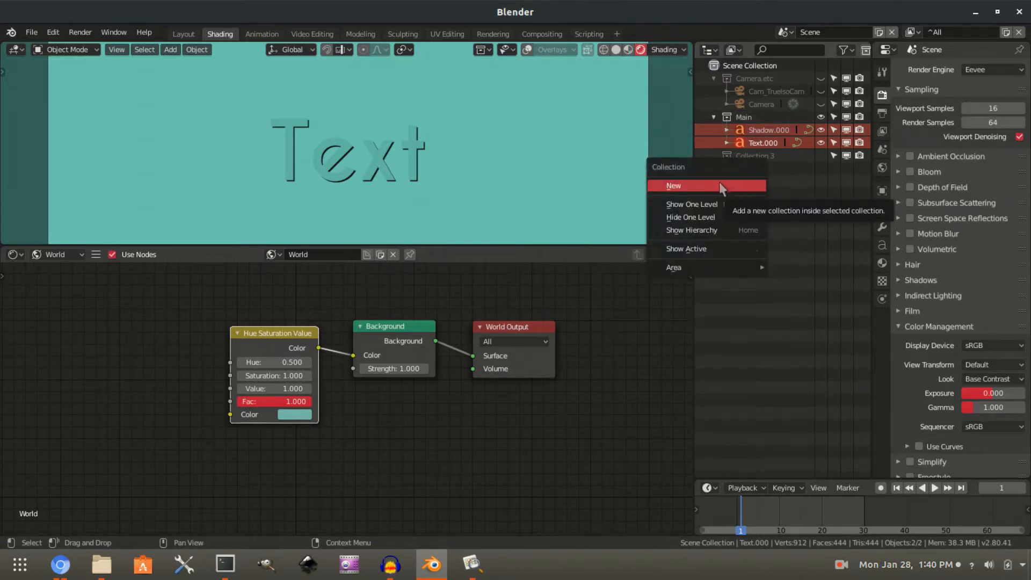
click(706, 186)
click(770, 169)
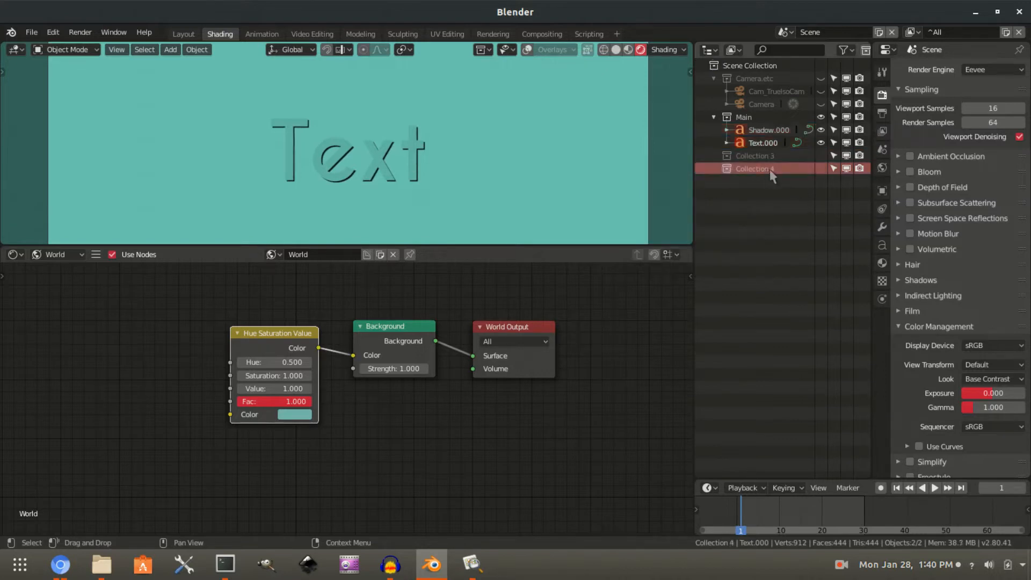
double_click(762, 171)
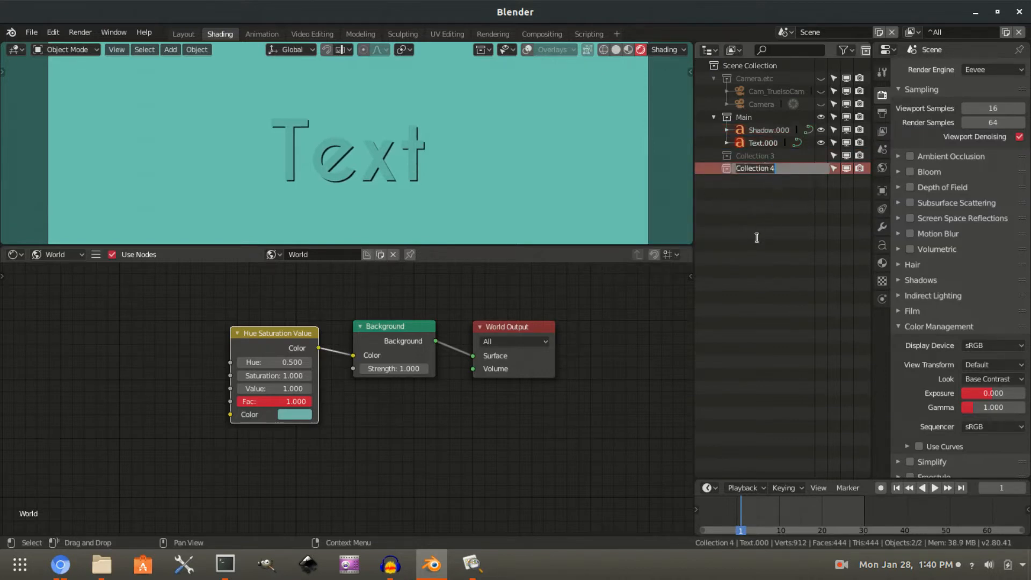
text(TextCollection)
key(Return)
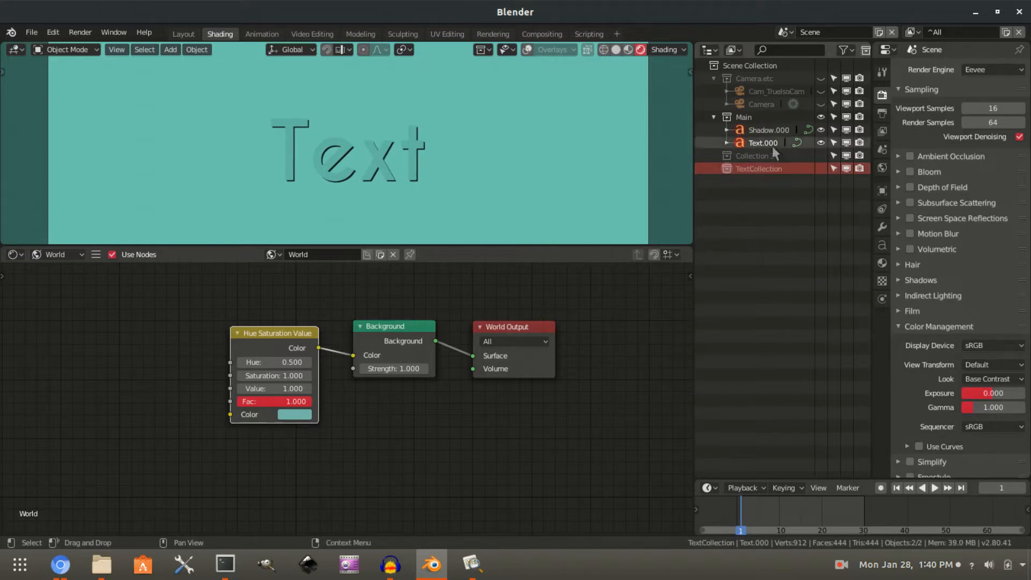
Delete the empty TextCollection and Collection 3 collections from the scene.
right_click(763, 171)
click(745, 195)
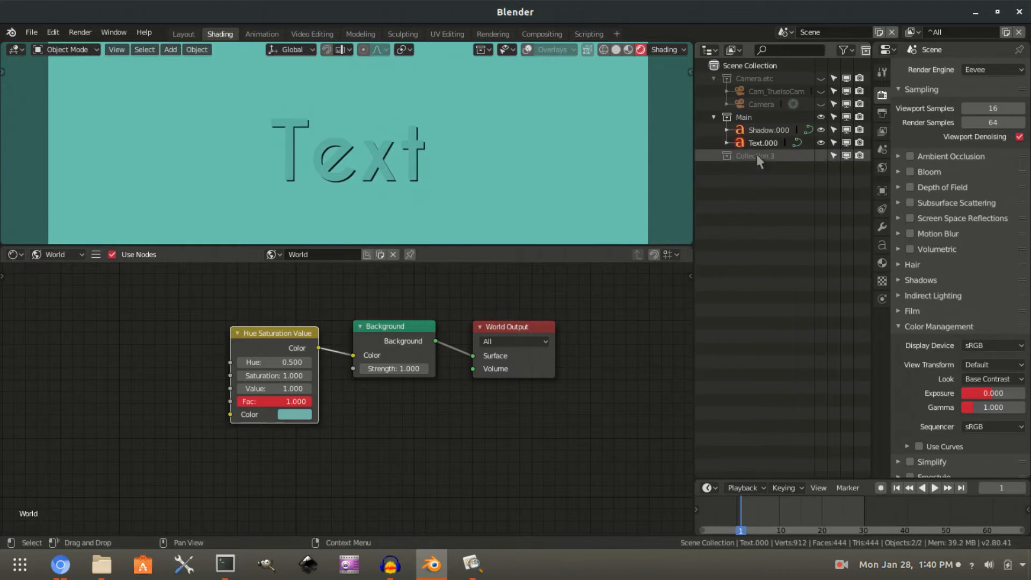
right_click(760, 157)
click(756, 157)
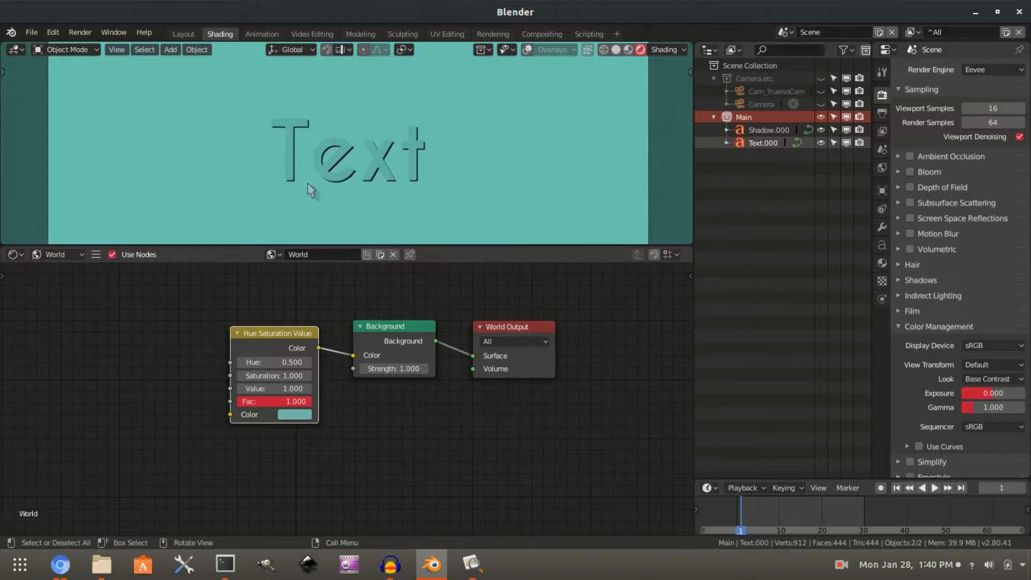
Turn on the viewport overlays and add an empty at the 3D cursor, by the base of the letter T.
click(527, 49)
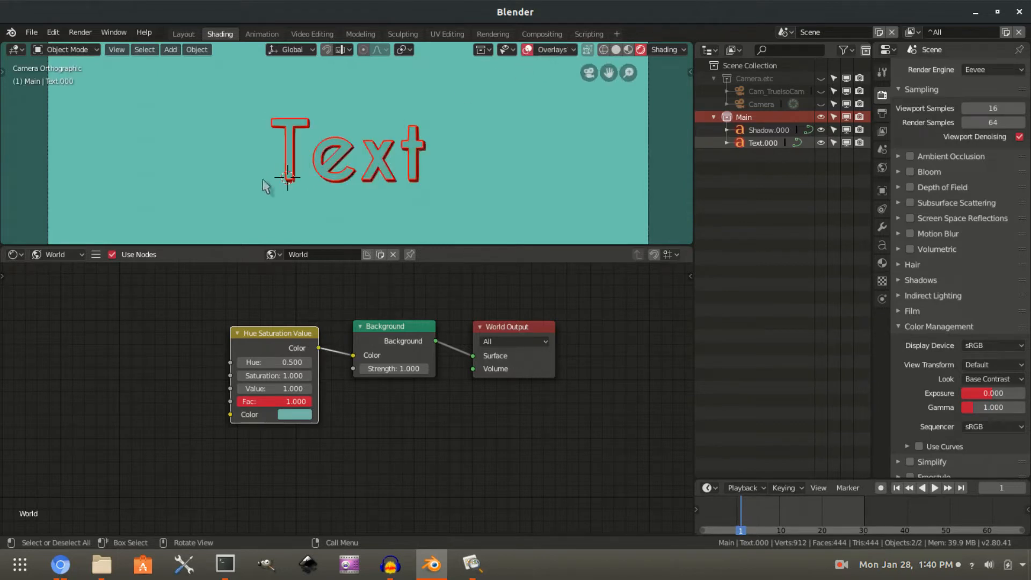
scroll(290, 181, up, 5)
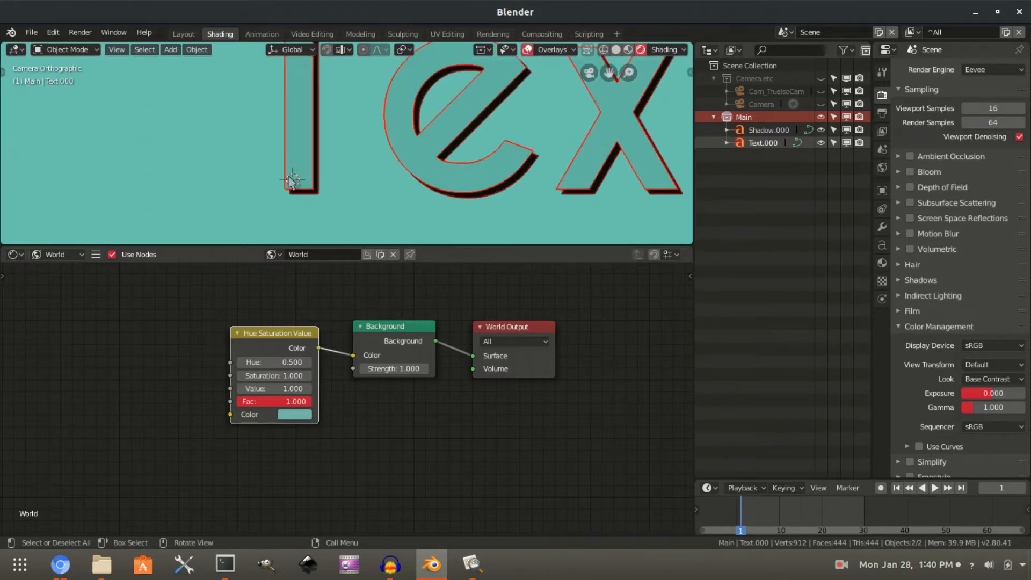
scroll(307, 184, down, 5)
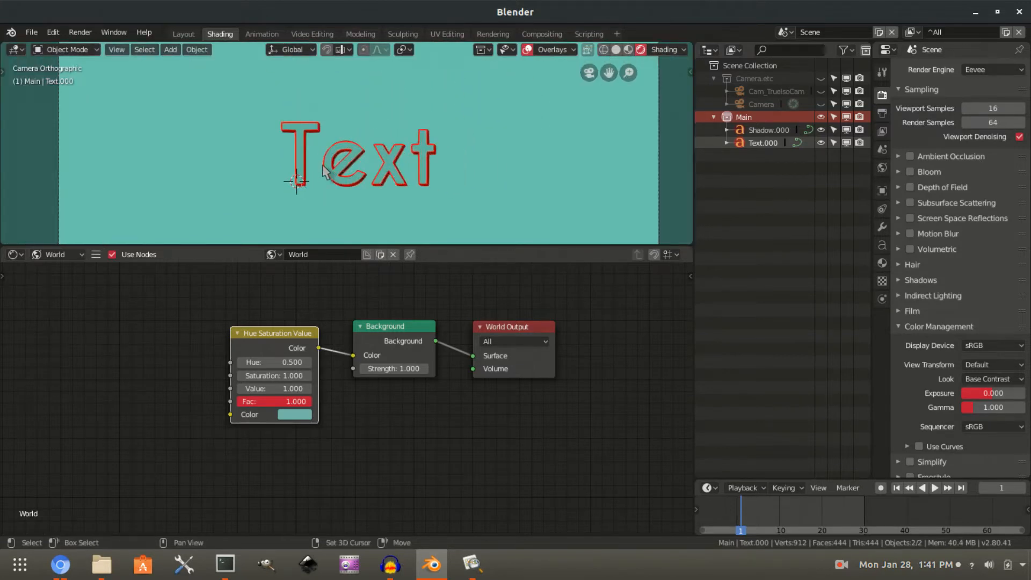
key(shift+a)
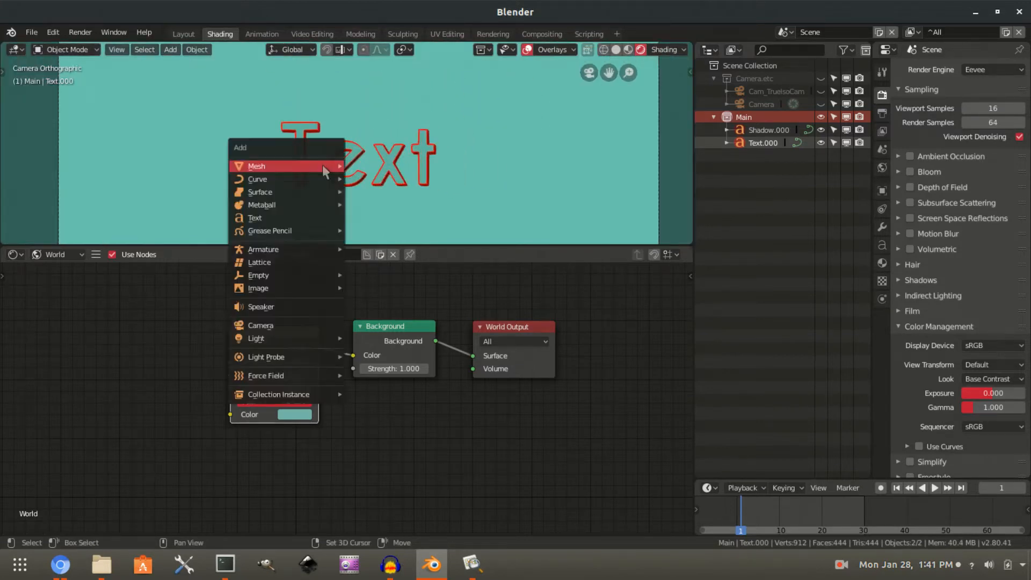
mouse_move(327, 171)
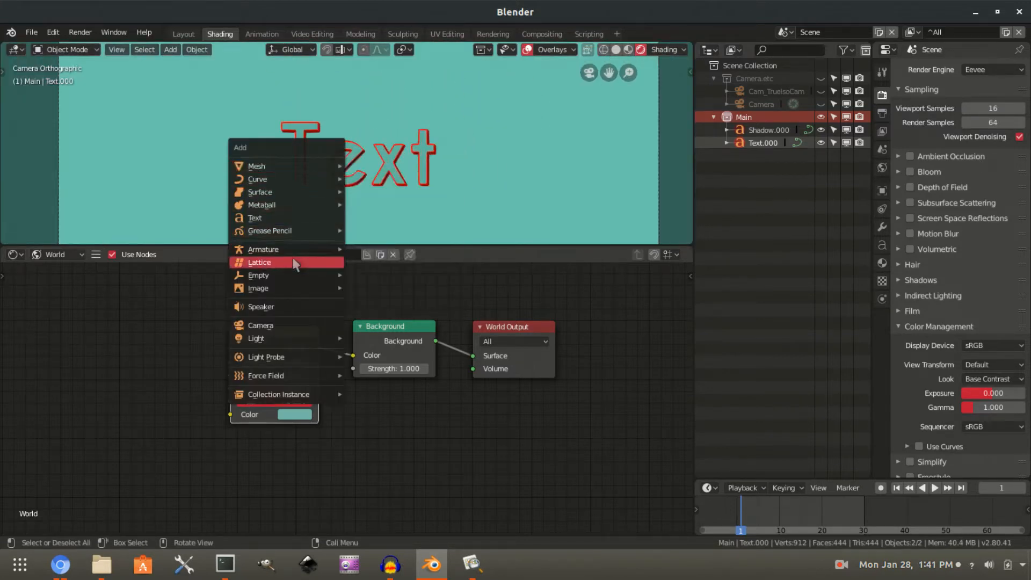
mouse_move(300, 275)
click(396, 275)
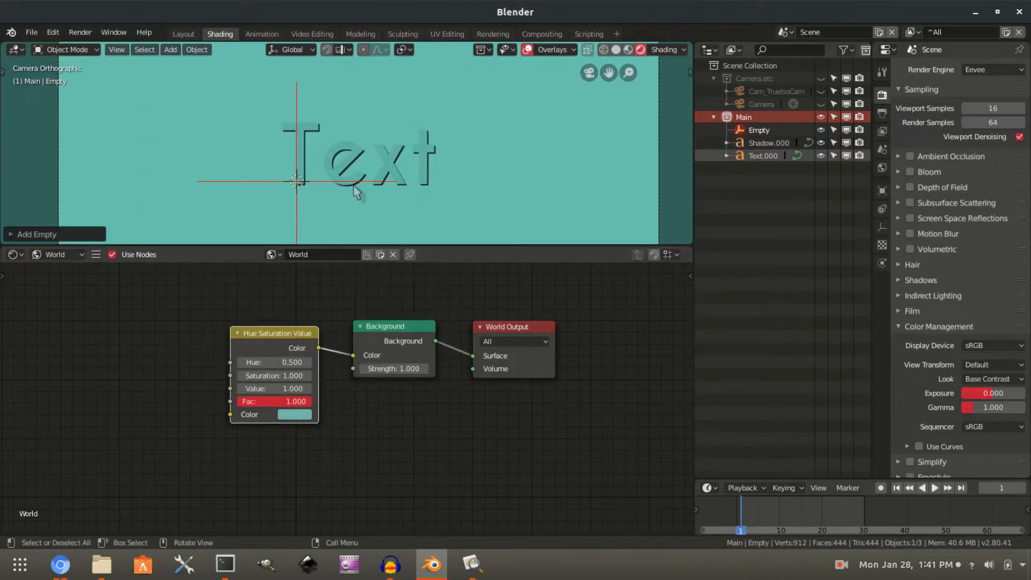
Rename the new empty in the Main collection as Empty.000.
scroll(330, 192, down, 2)
mouse_move(345, 178)
shift+middle_down()
mouse_move(357, 150)
mouse_move(352, 162)
shift+middle_up()
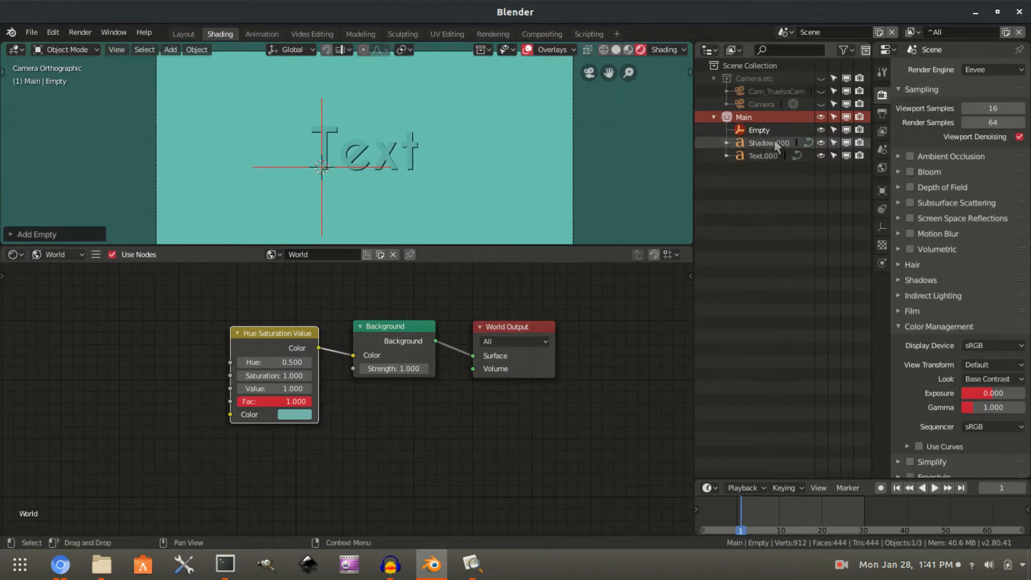
double_click(769, 130)
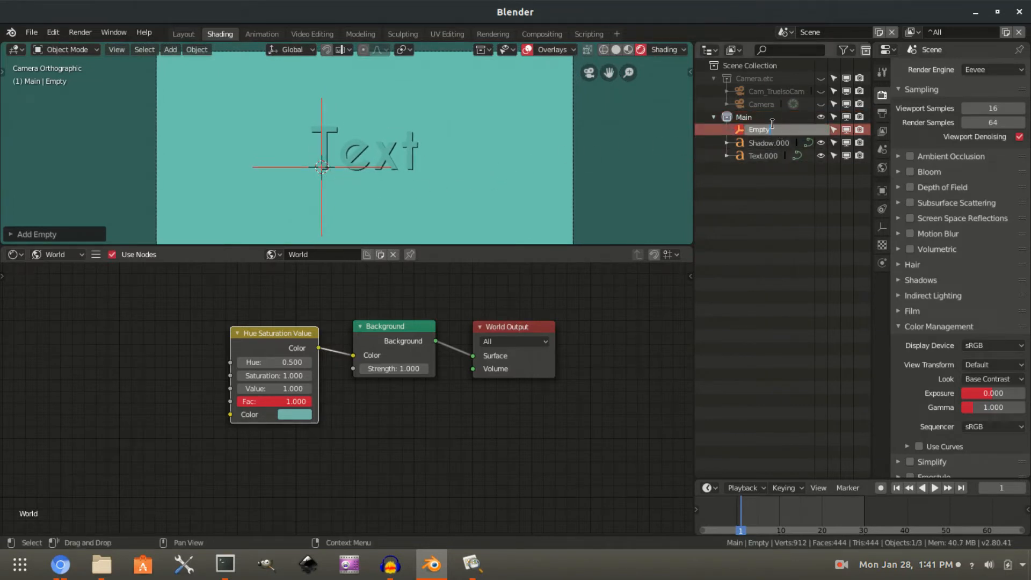
key(Return)
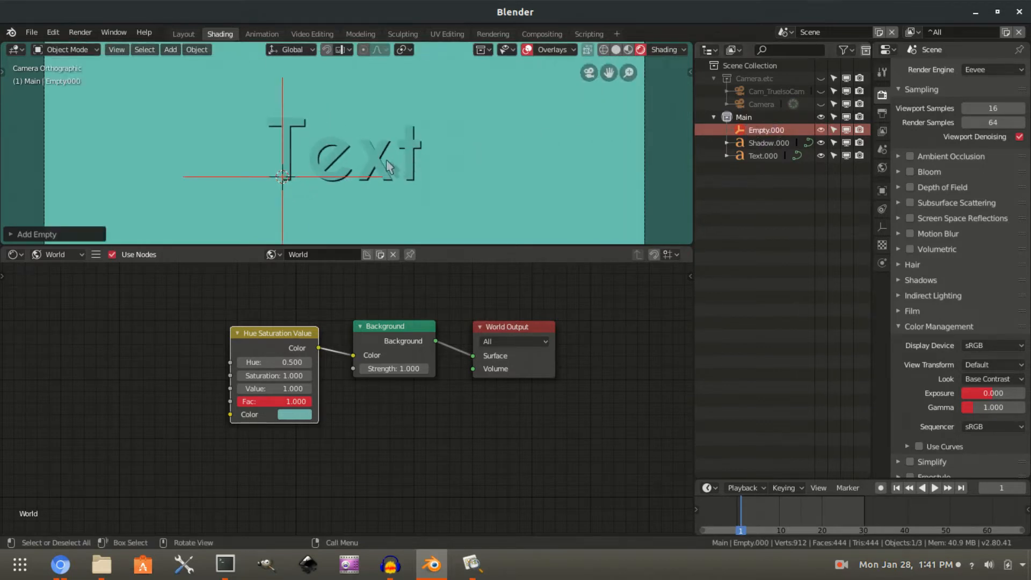
Parent the Text.000 object to Empty.000 with the Object (Keep Transform) option.
click(379, 165)
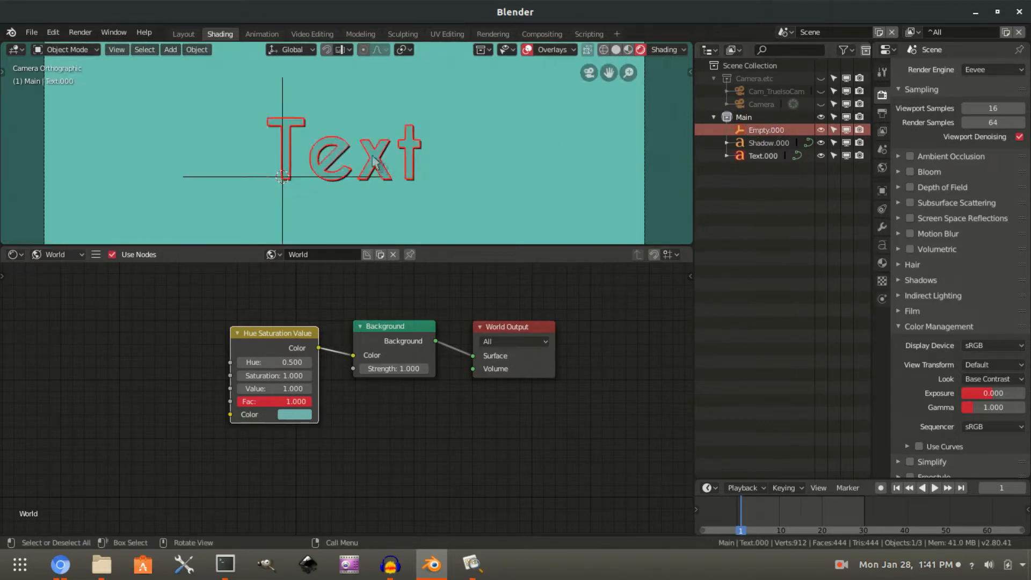
shift+click(283, 96)
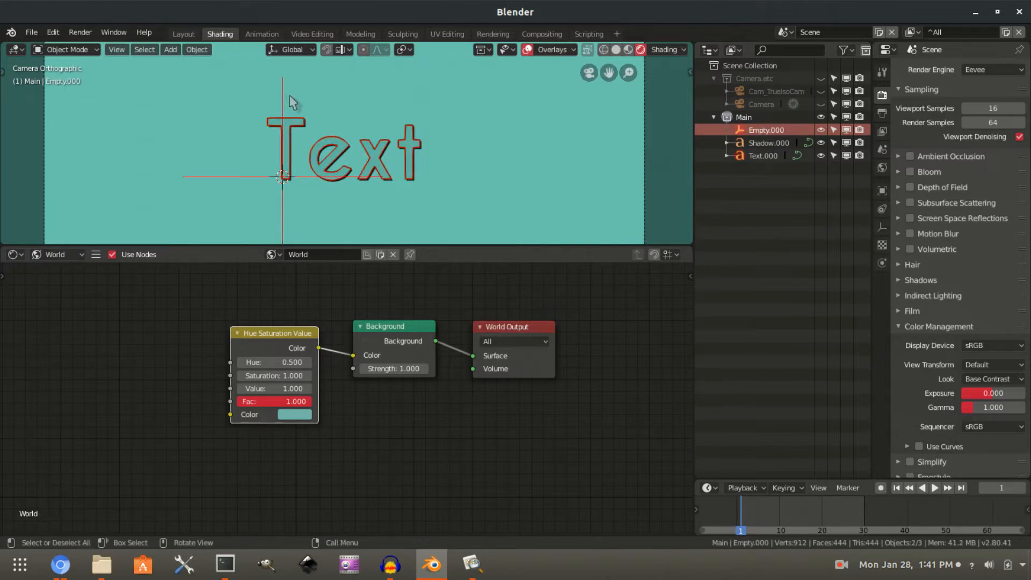
key(ctrl+p)
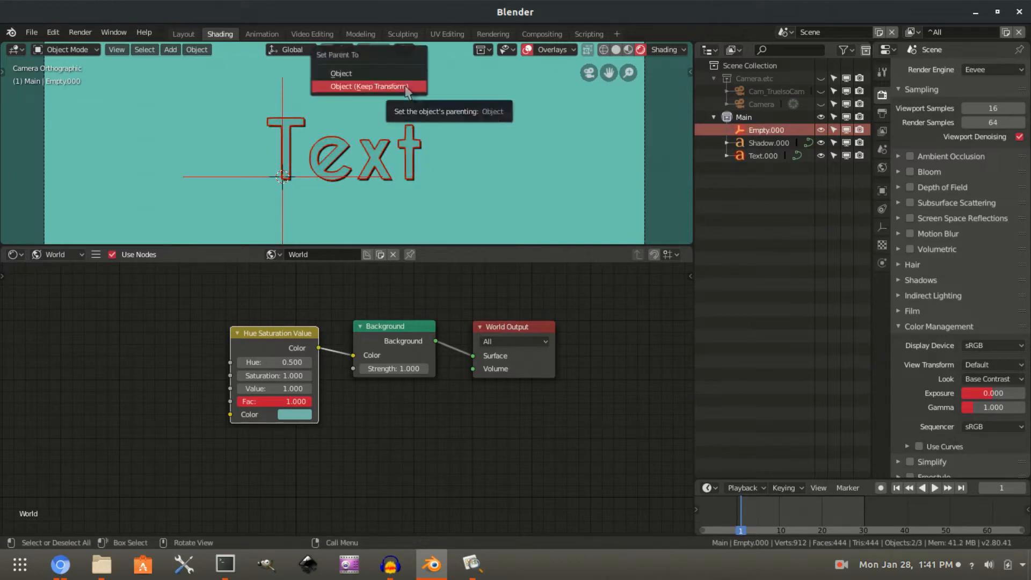
click(411, 86)
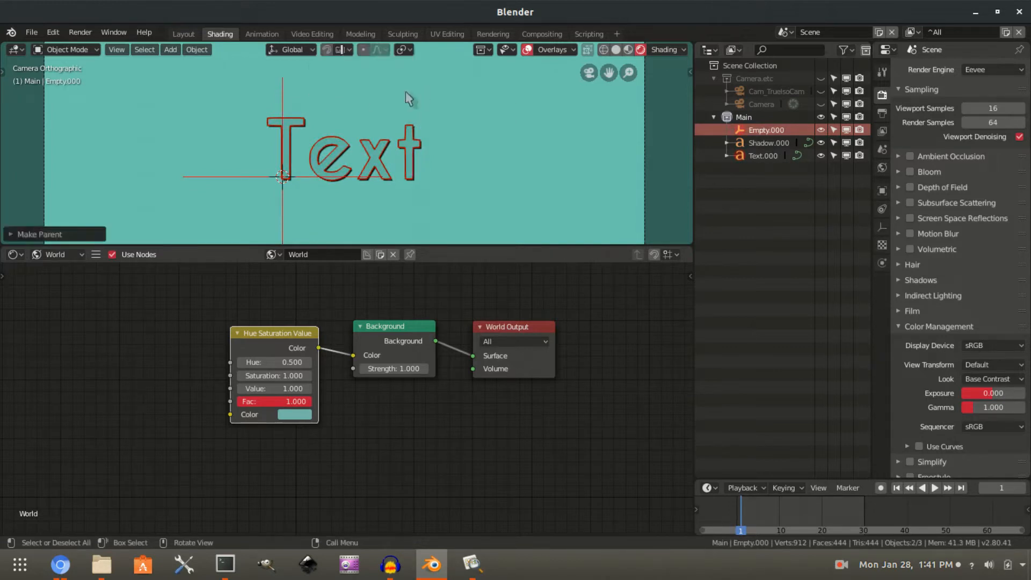
Test the parenting by trial rotating, moving and scaling Empty.000, cancelling each transform.
click(284, 217)
key(r)
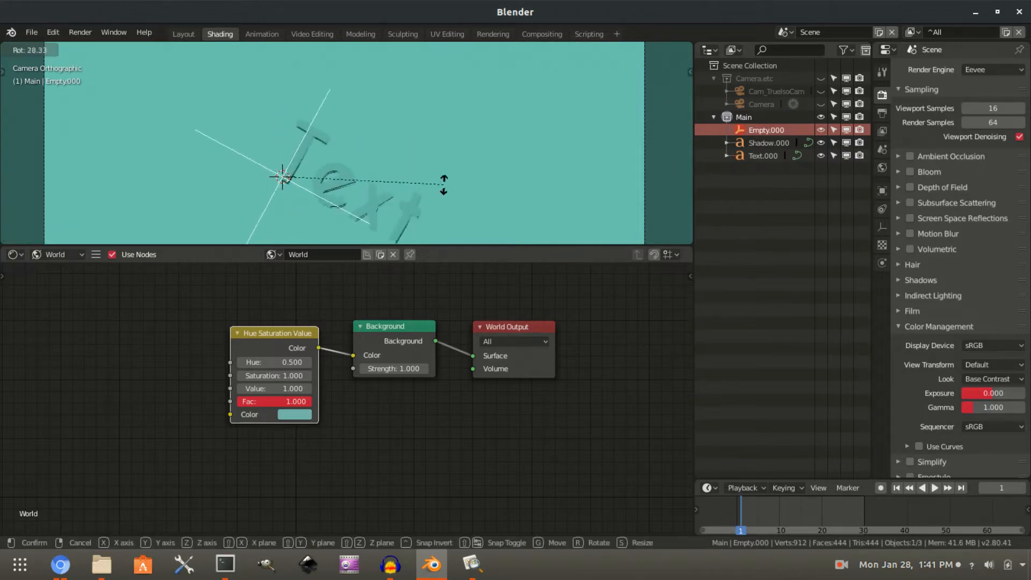
key(Escape)
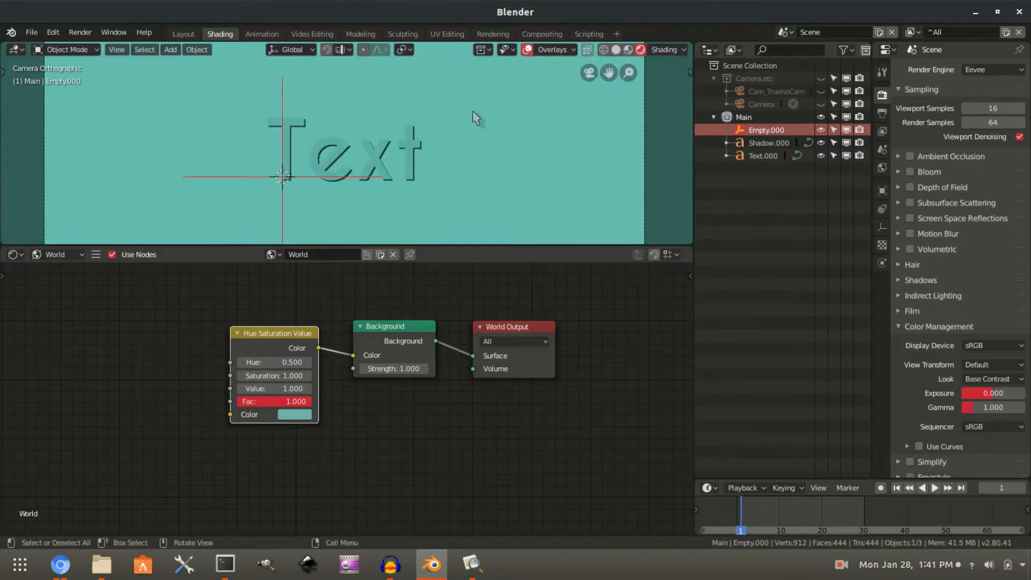
key(g)
right_click(440, 120)
key(s)
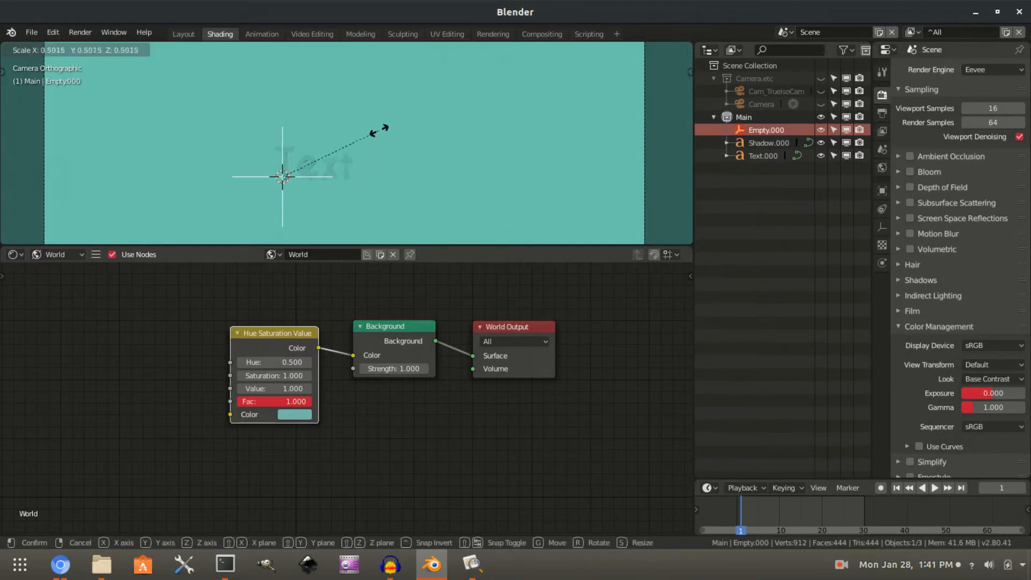
right_click(479, 101)
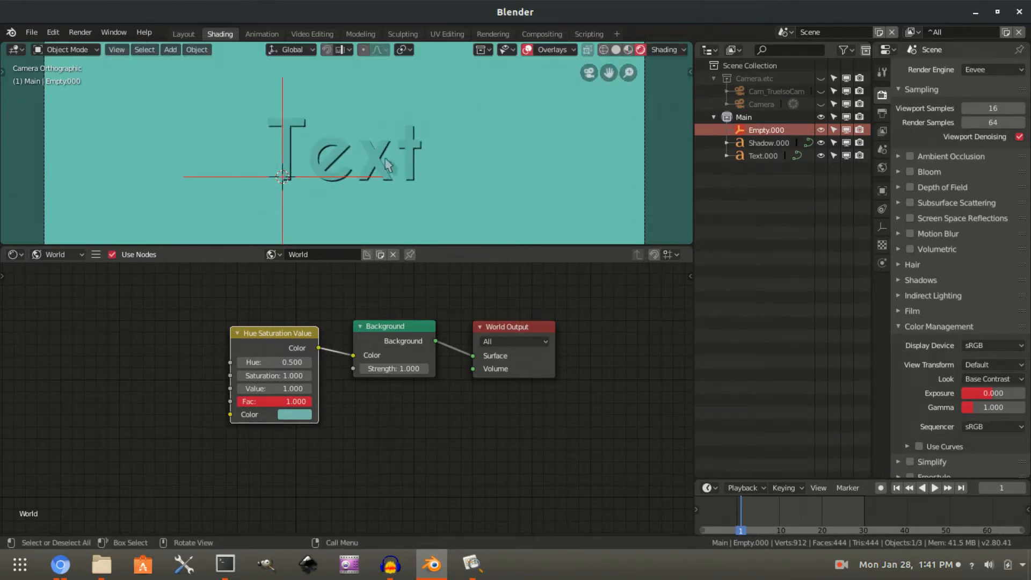
Select the Text.000 object, set the shader editor to Object shading and create a new material for the text.
scroll(408, 148, down, 3)
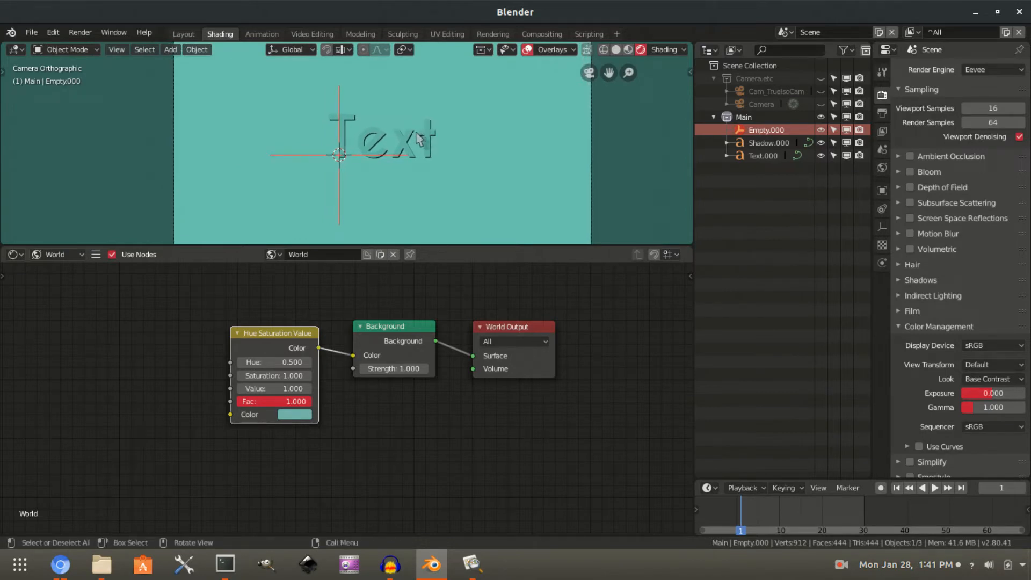
click(430, 138)
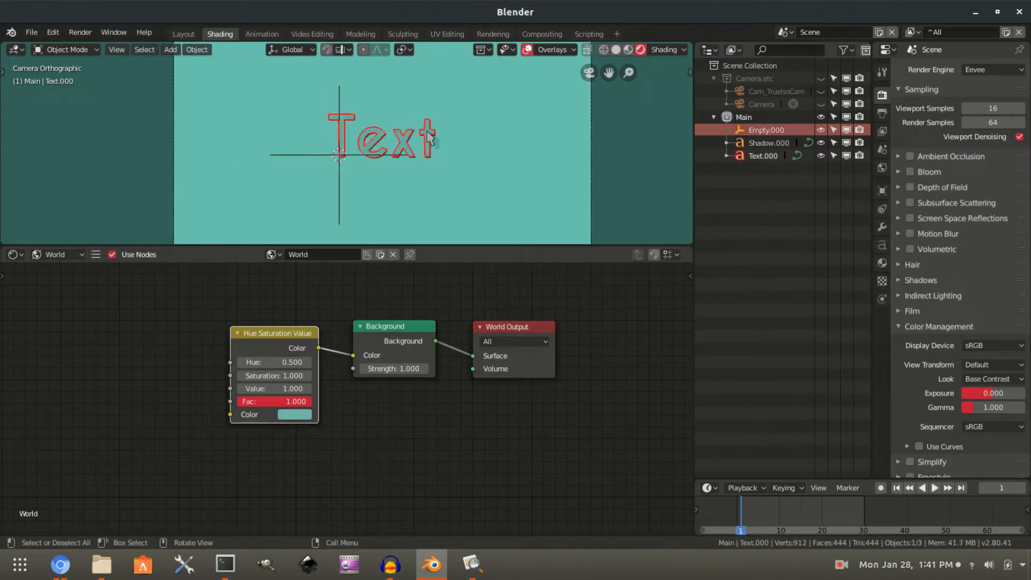
click(48, 254)
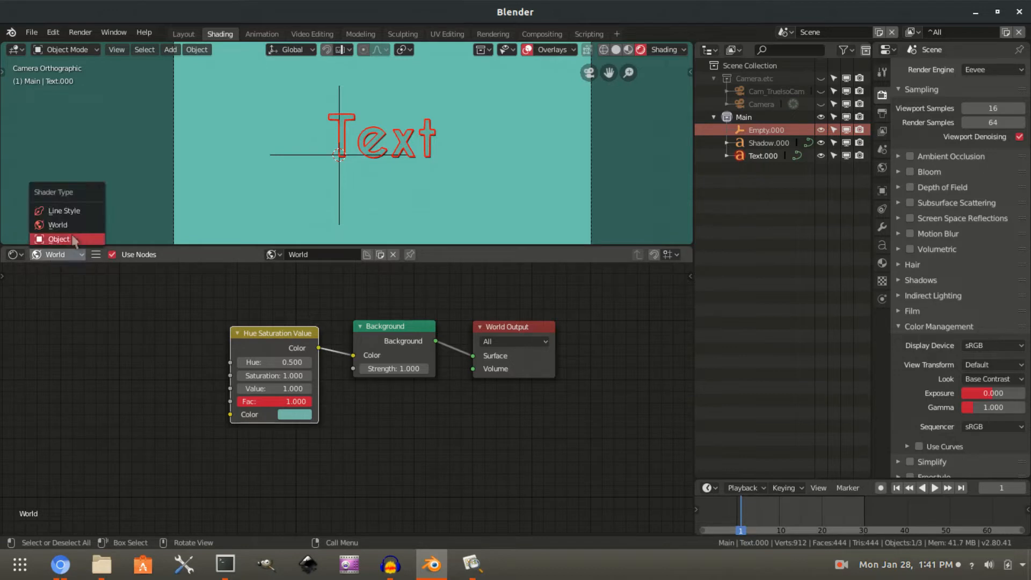
click(67, 239)
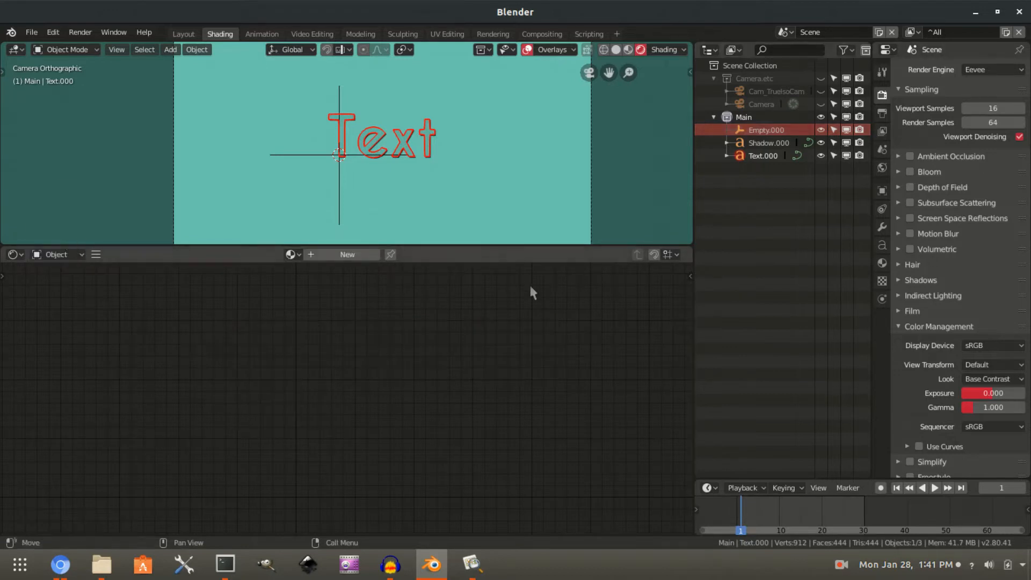
click(354, 255)
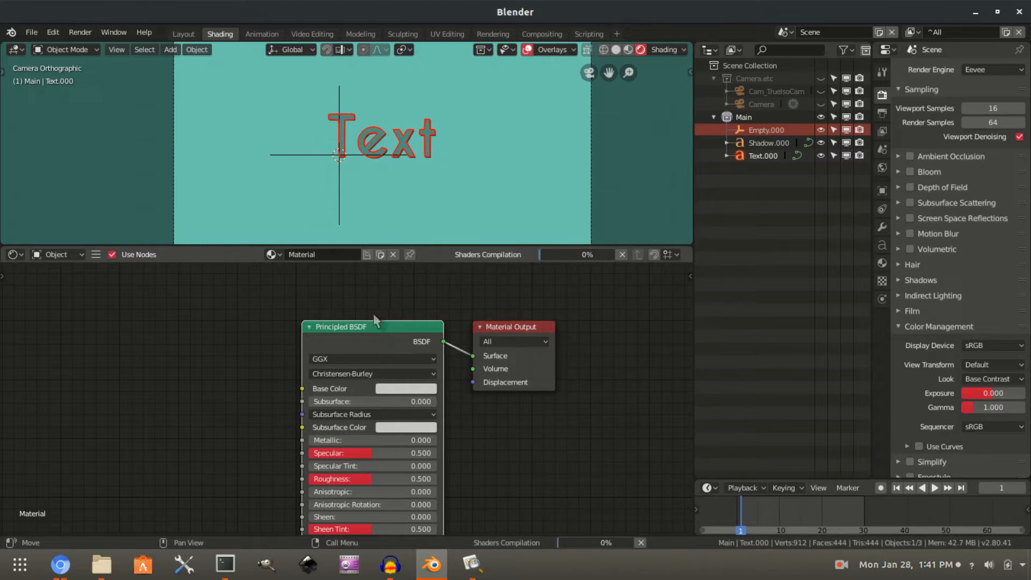
Replace the material's Principled BSDF with an Emission shader connected to the Surface input of the Material Output.
key(x)
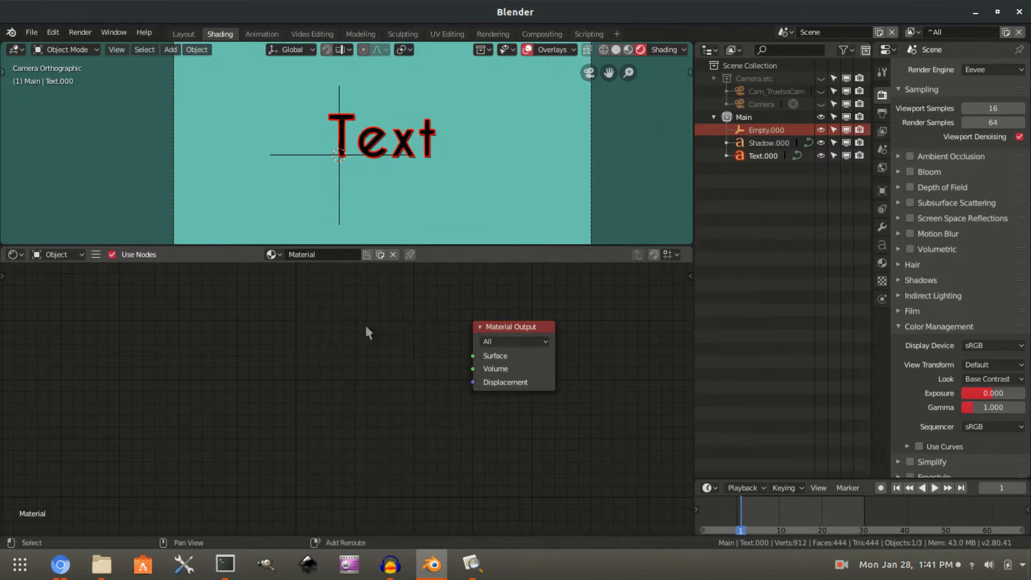
key(shift+a)
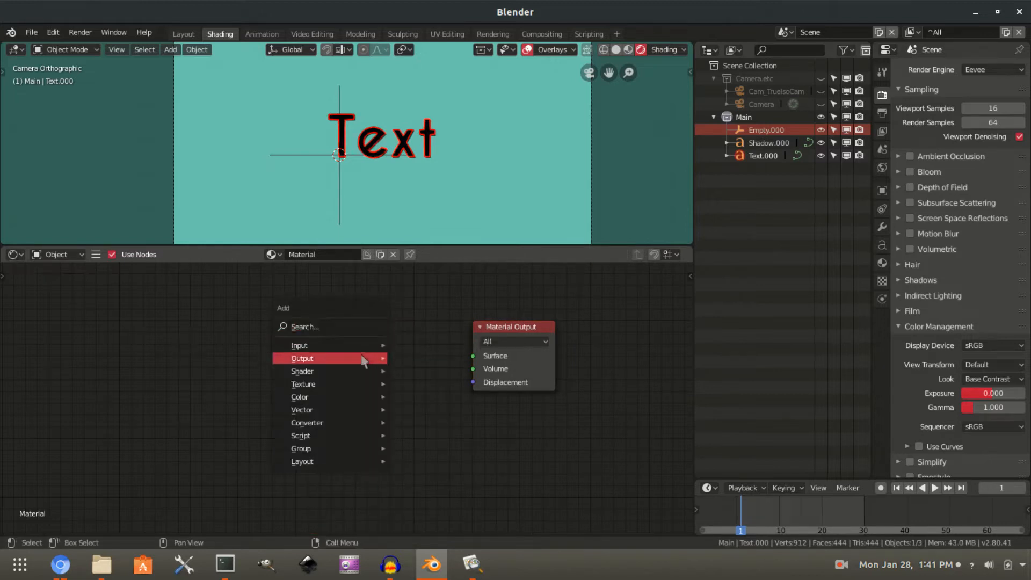
mouse_move(370, 371)
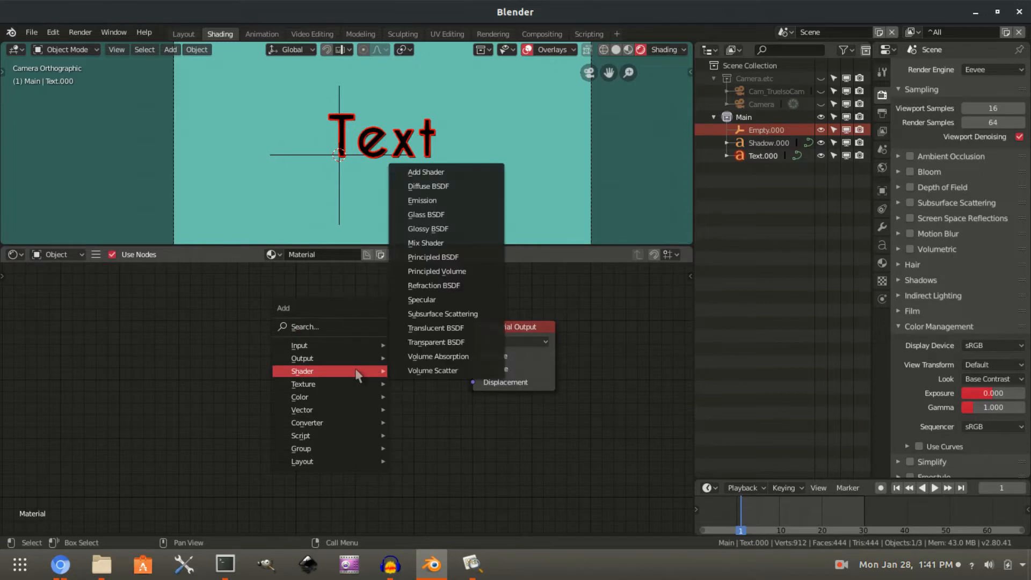
click(430, 200)
click(407, 350)
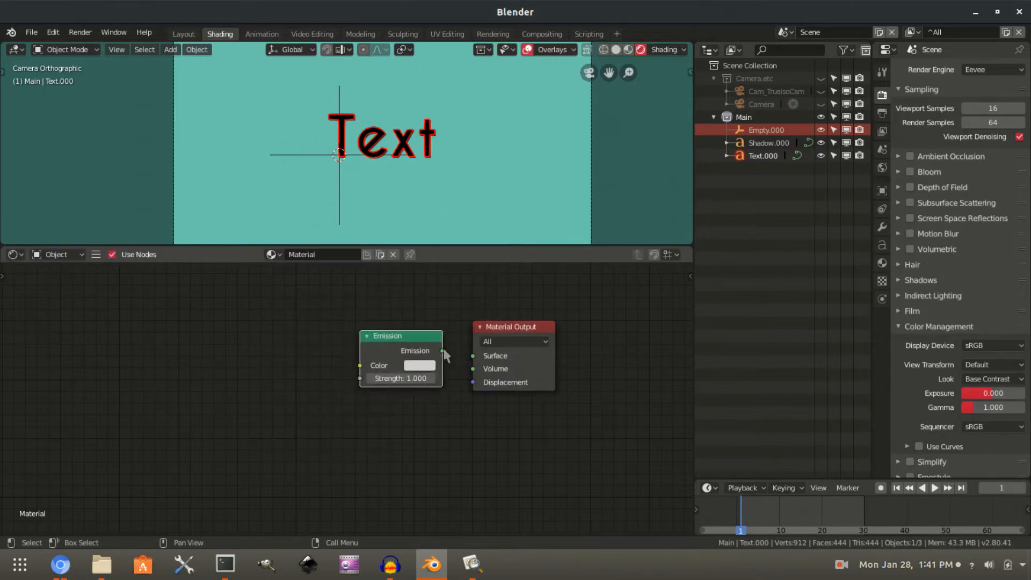
drag(443, 350, 473, 357)
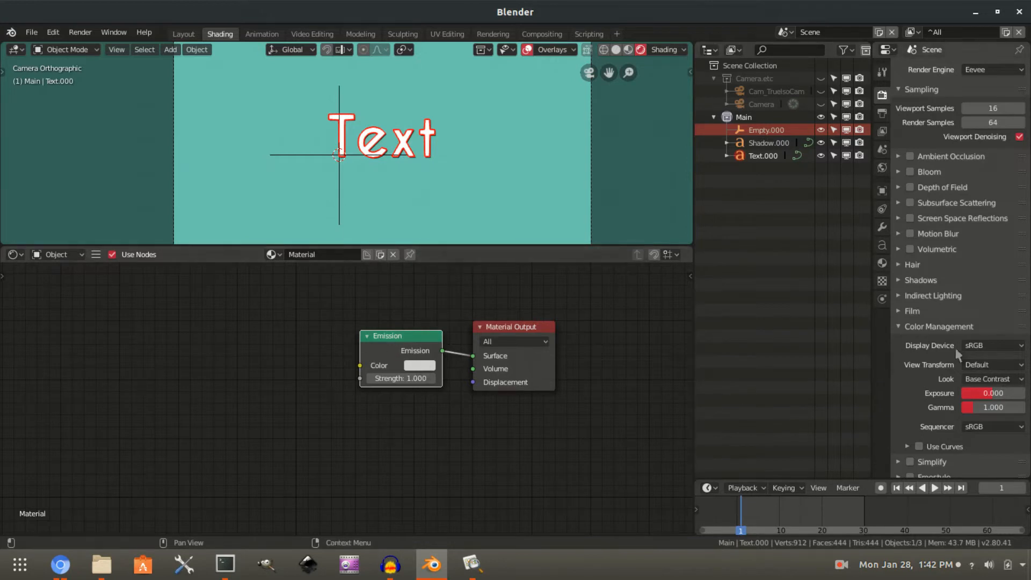
Review the View Transform options under Color Management and choose Default.
click(990, 363)
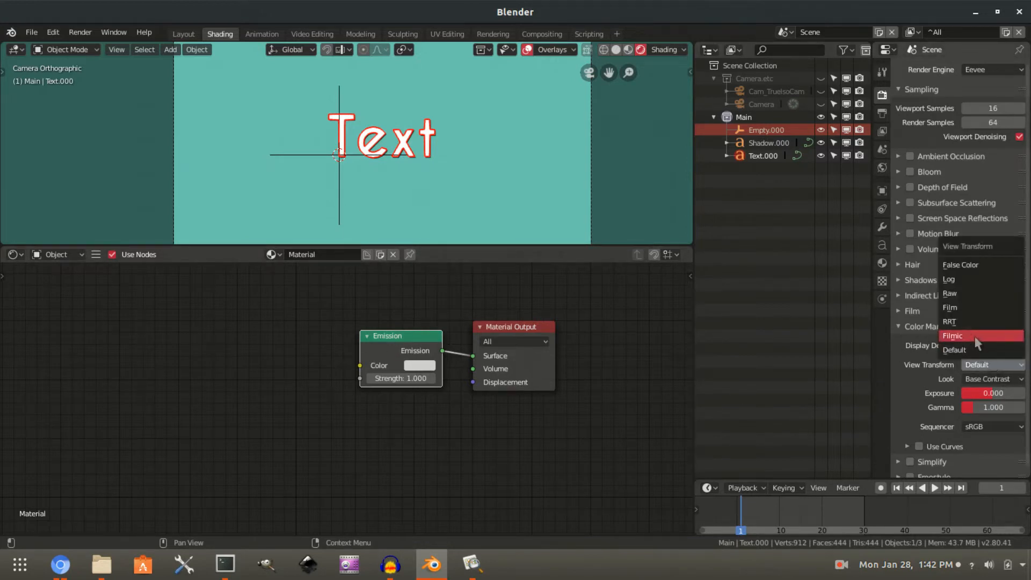
click(982, 348)
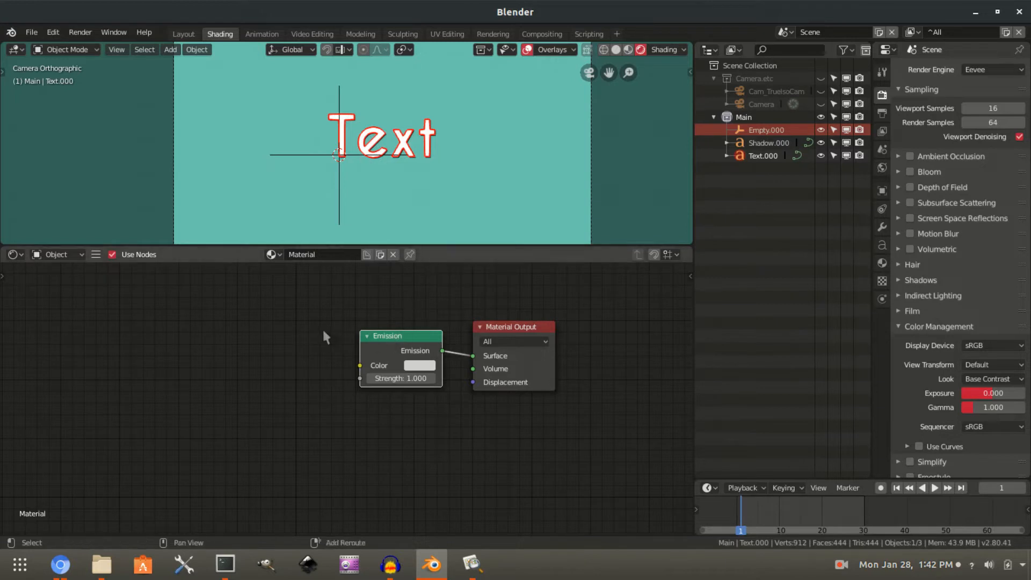
Add a ColorRamp node before the Emission shader and connect its Color output to the Emission color.
key(shift+a)
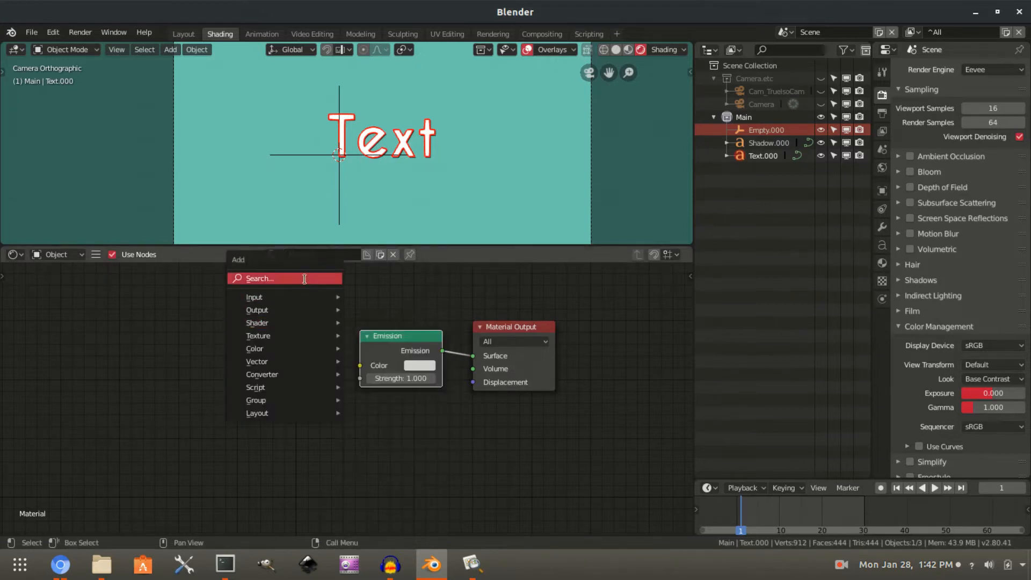
click(337, 278)
text(col)
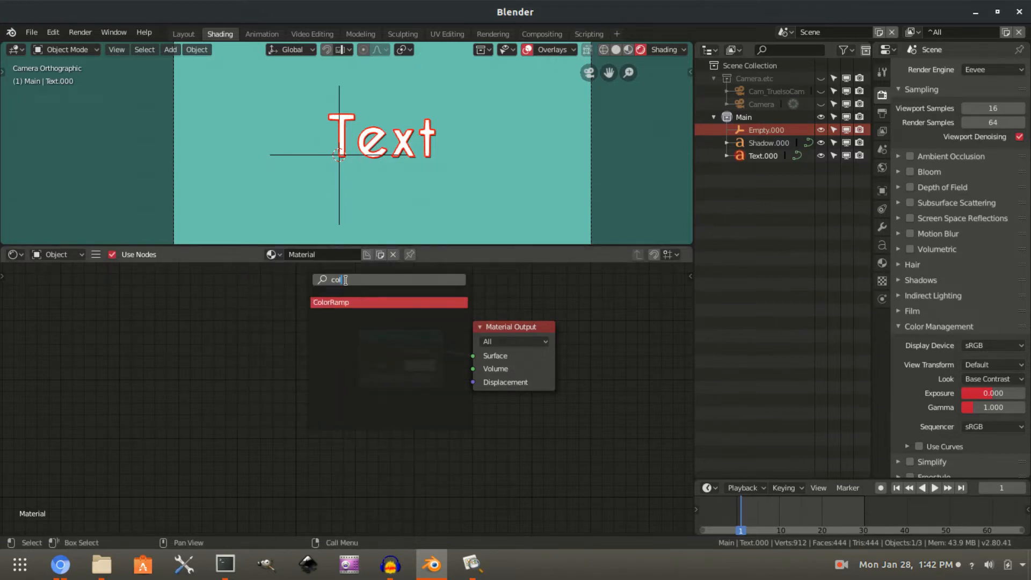
click(356, 305)
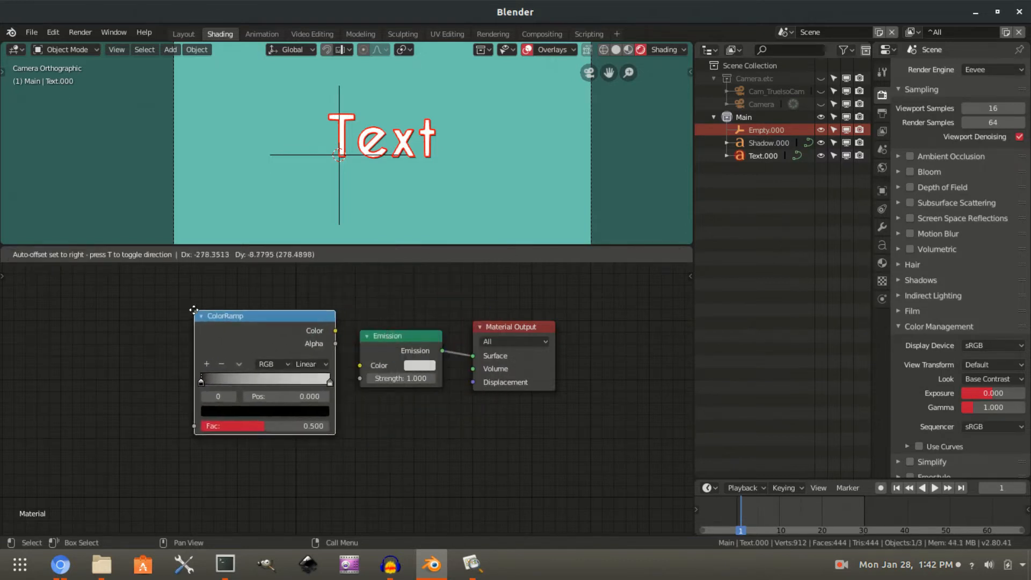
click(344, 333)
drag(358, 371, 357, 370)
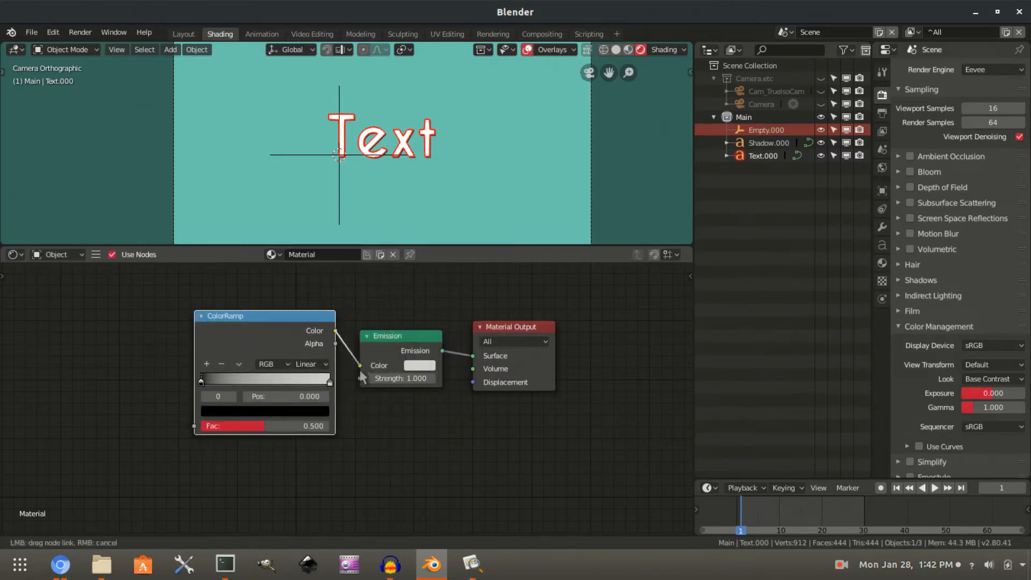
Add a linear Gradient Texture node, connect its Color output to the ColorRamp's Fac, and place it slightly lower beside the ramp.
key(shift+a)
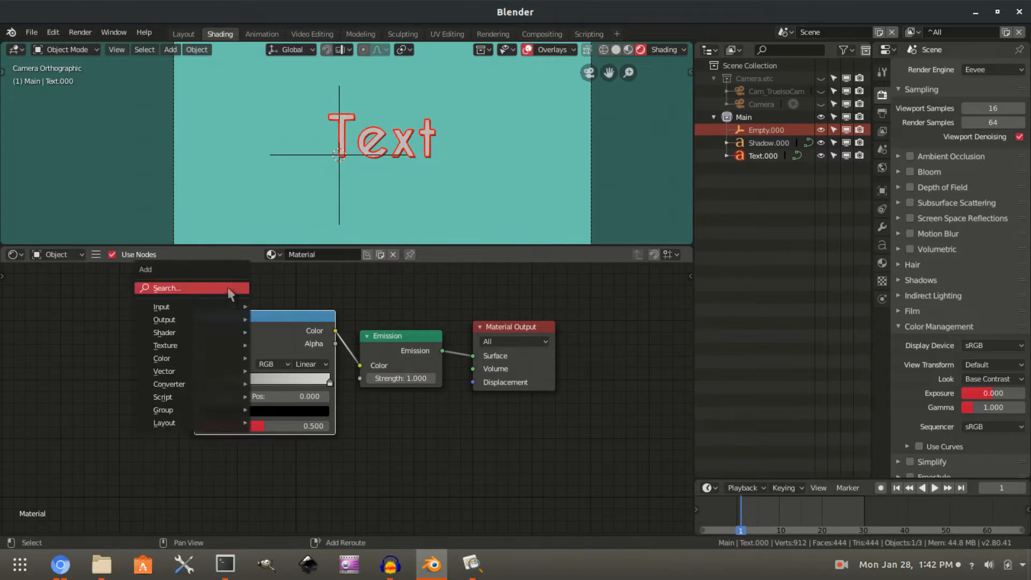
click(228, 287)
text(grad)
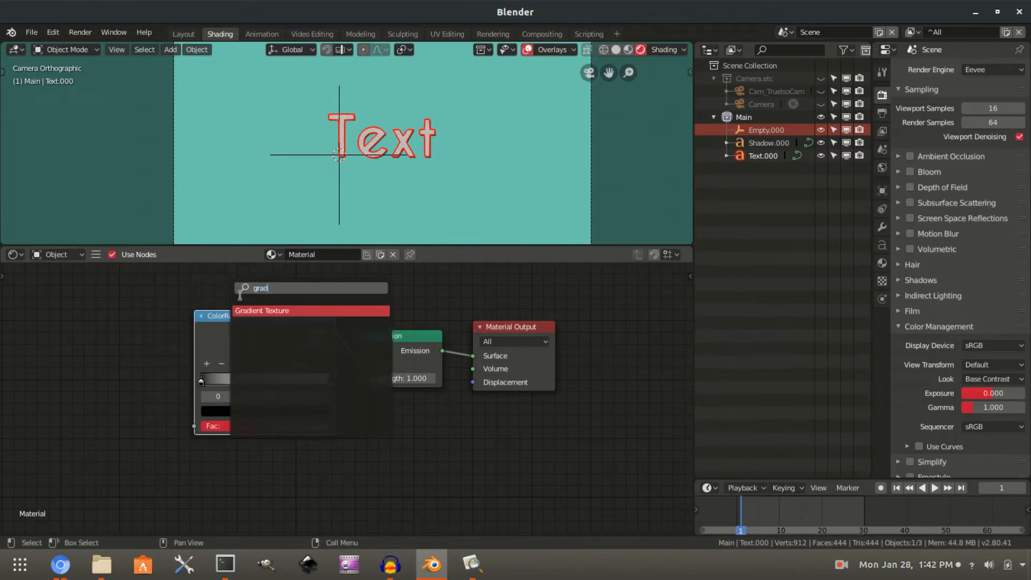
click(270, 310)
click(89, 322)
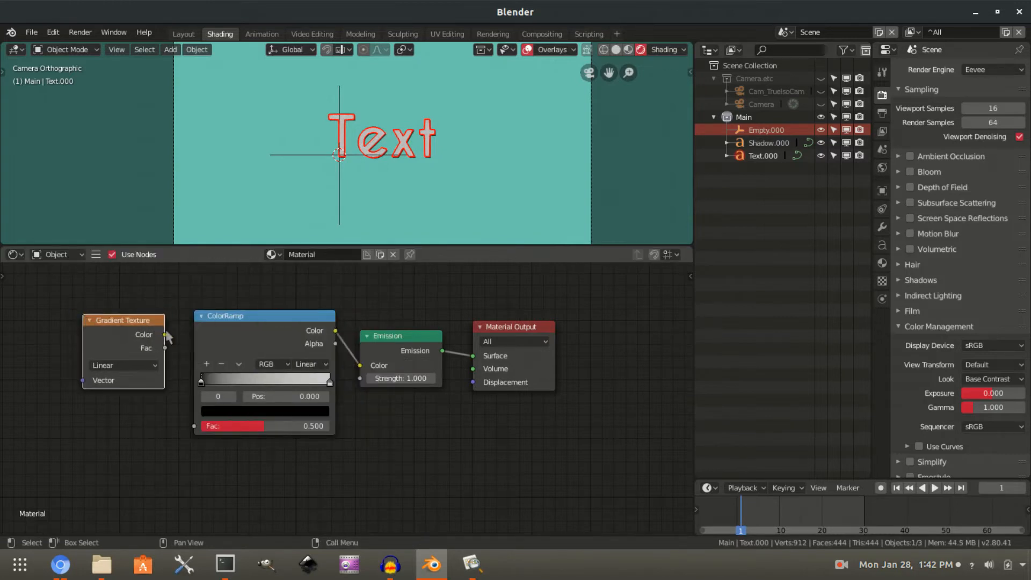
drag(165, 347, 194, 427)
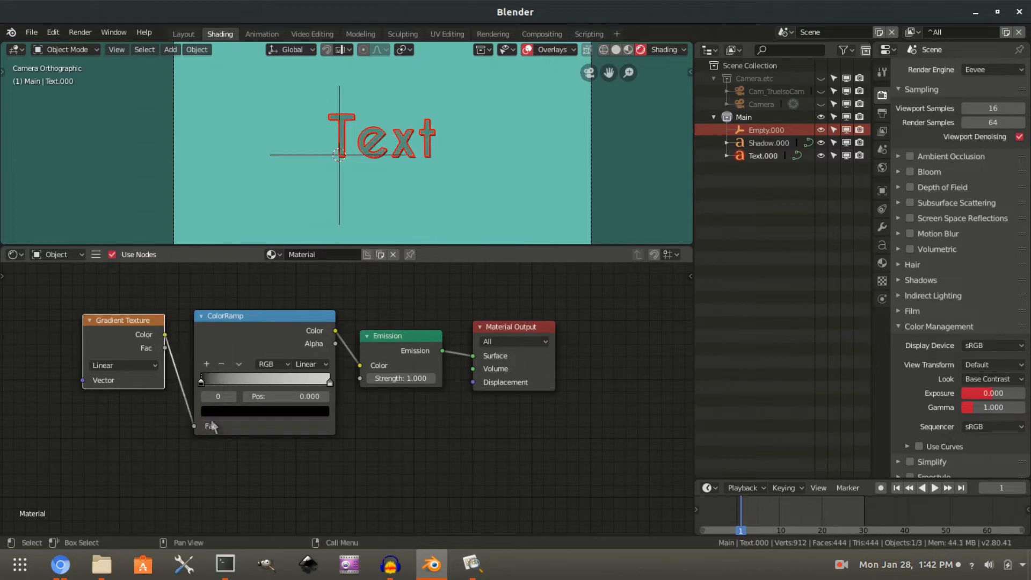
drag(138, 320, 142, 352)
Add connected Texture Coordinate and Mapping nodes feeding the Gradient Texture's Vector input from Generated coordinates.
middle_drag(124, 311, 273, 321)
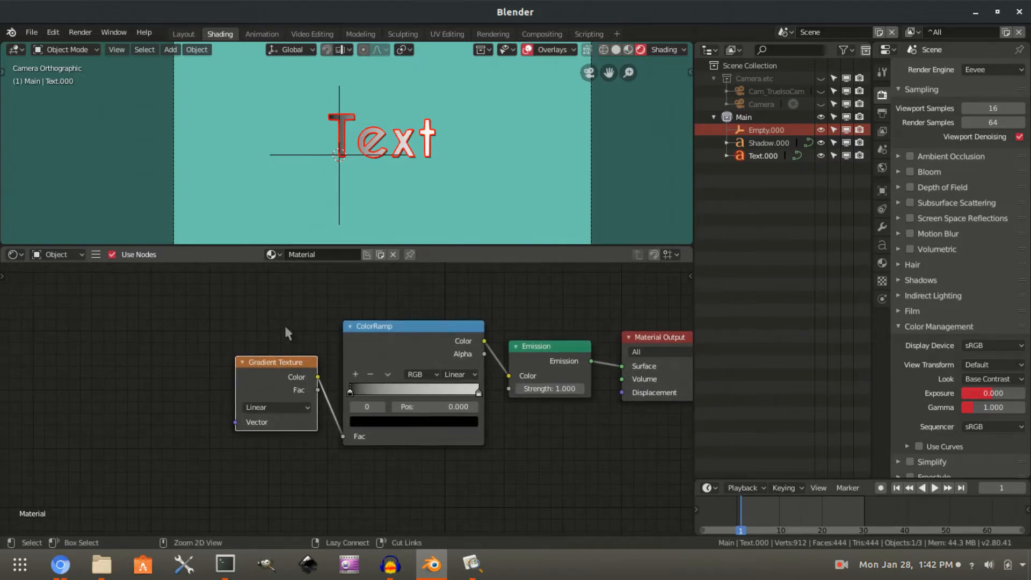
key(ctrl+t)
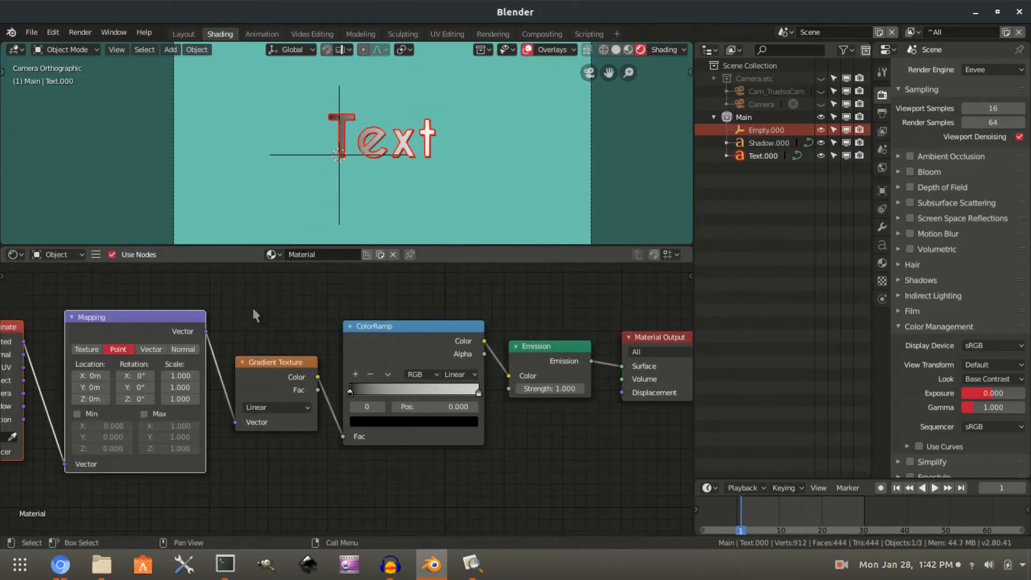
middle_drag(224, 304, 332, 301)
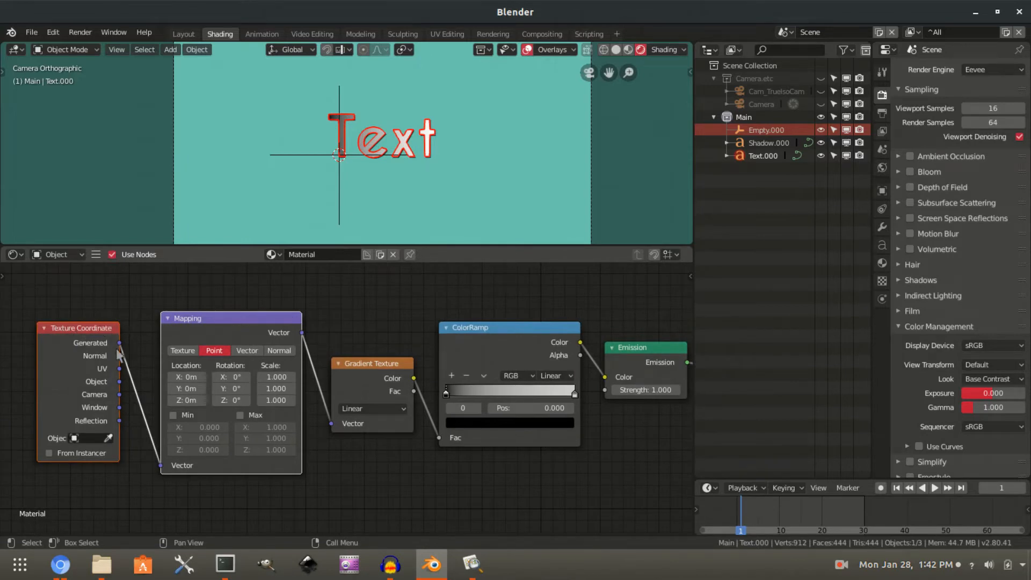
Set the Mapping node to the Texture type with a Z rotation of 90°.
click(187, 352)
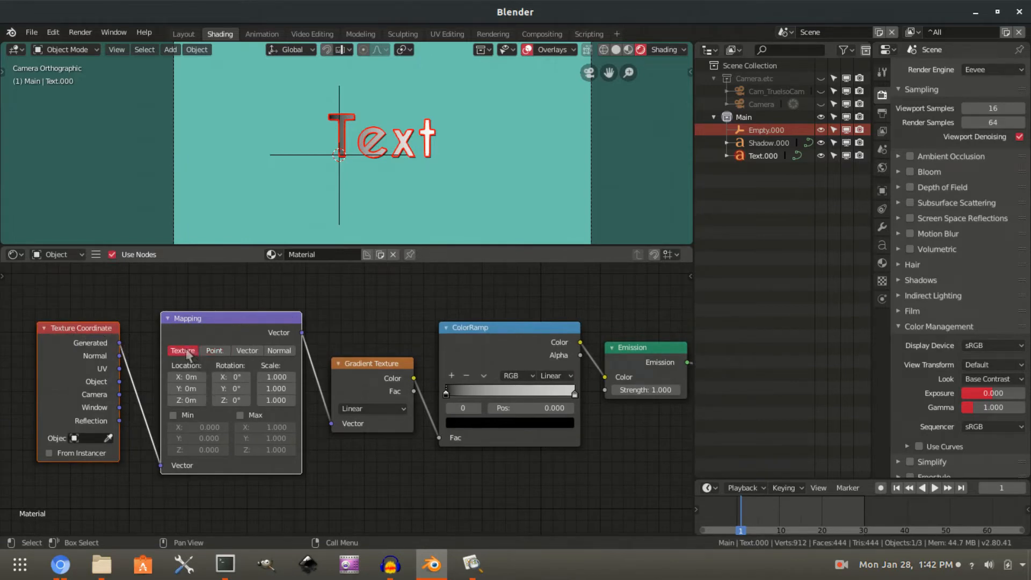
click(231, 400)
text(90)
key(Return)
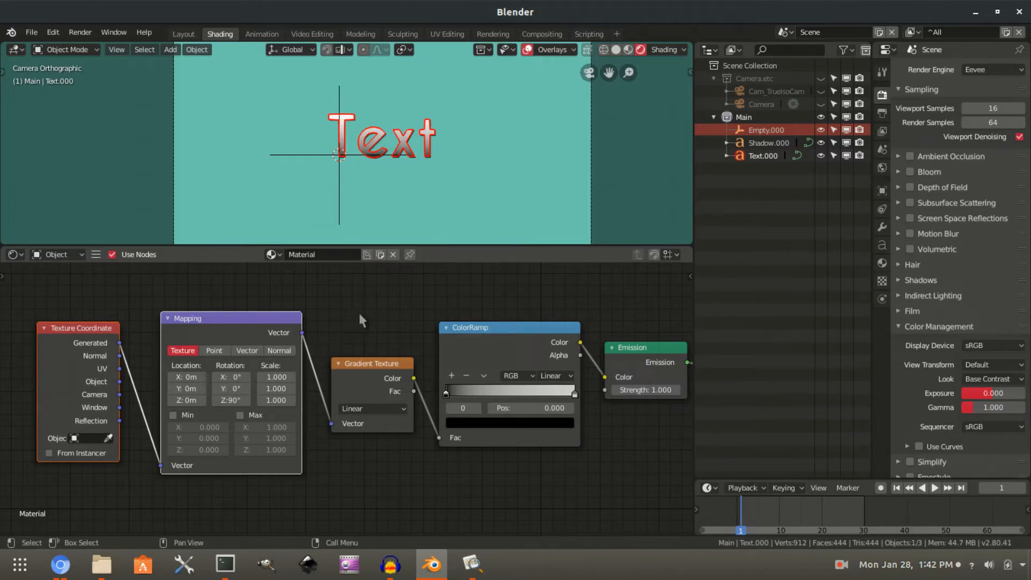
Set the Mapping node's X scale to 1.100 to adjust the gradient across the text.
scroll(401, 187, up, 5)
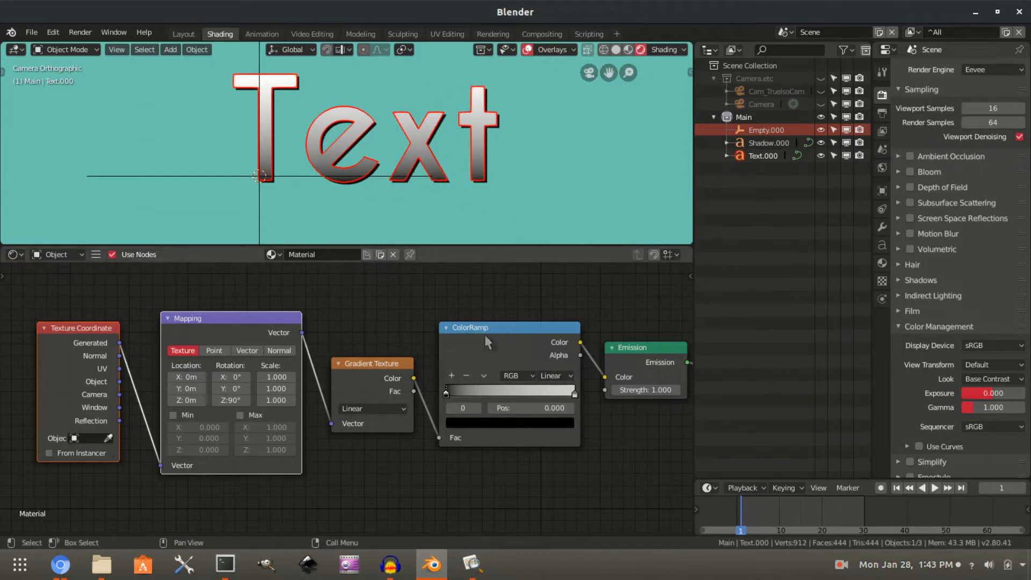
drag(278, 374, 292, 378)
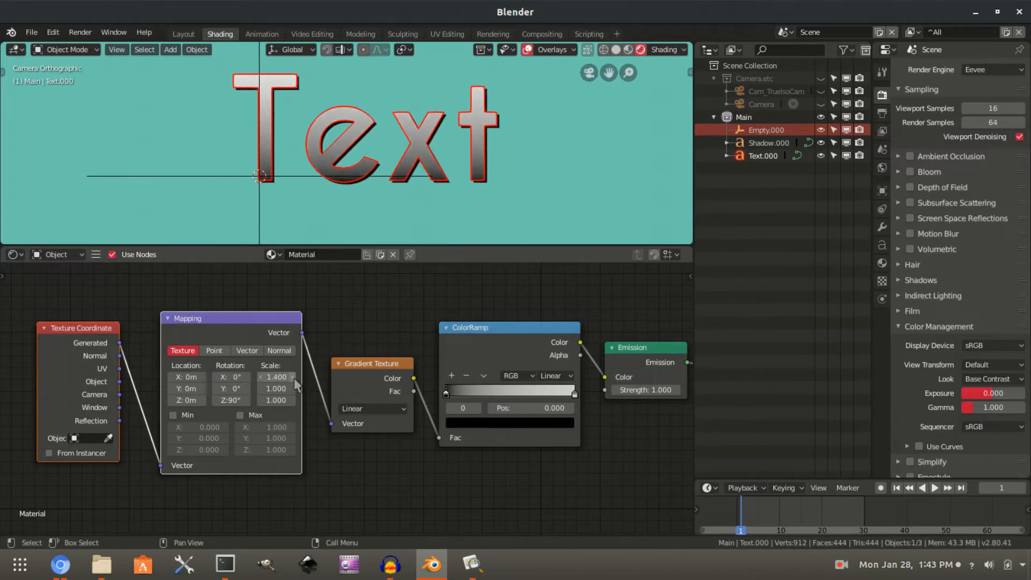
drag(295, 378, 307, 378)
click(260, 378)
click(260, 378)
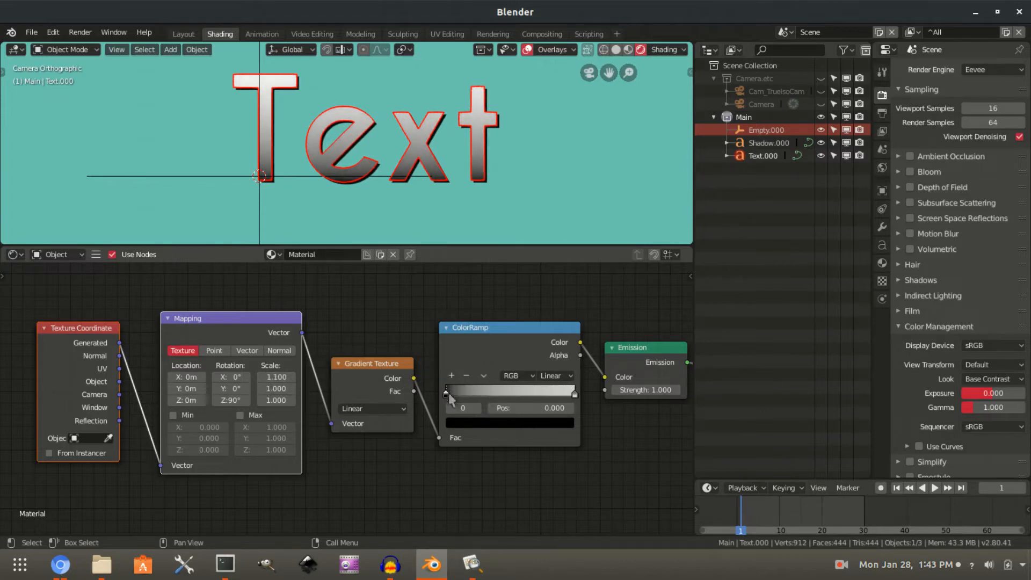
Recolor the ColorRamp's black stop at position 0 to dark teal and hide the viewport overlays.
click(462, 421)
click(548, 318)
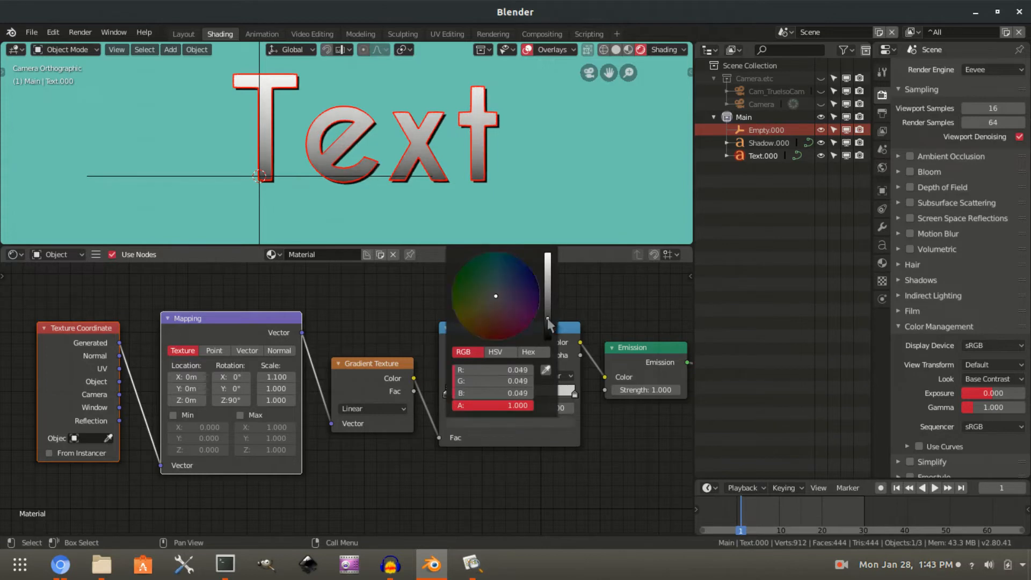
drag(510, 296, 488, 265)
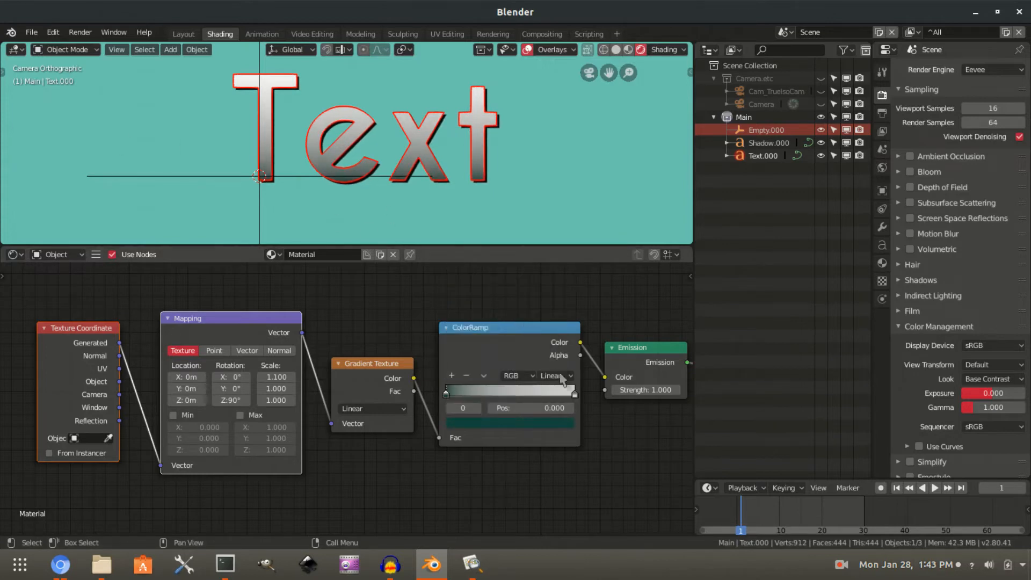
click(528, 50)
scroll(500, 119, down, 3)
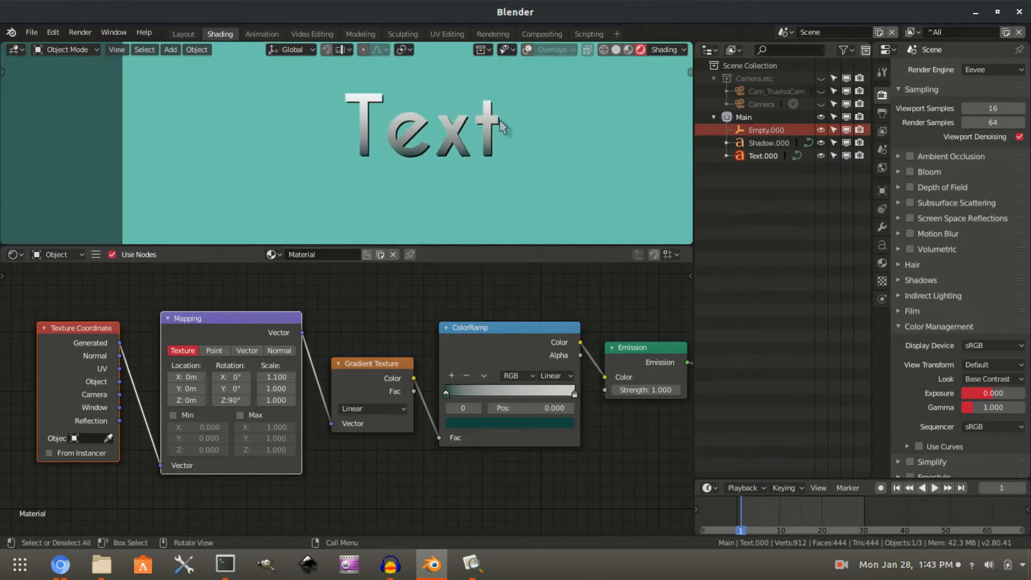
Scale the parent empty up to about 1.54 so the front text and its shadow grow together.
scroll(483, 134, down, 5)
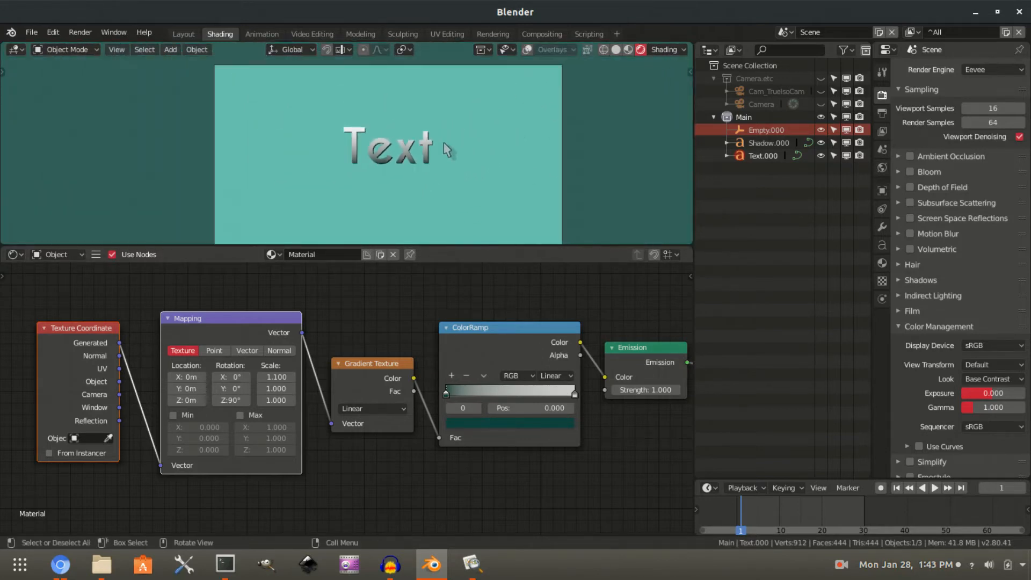
mouse_move(443, 142)
shift+middle_down()
mouse_move(467, 124)
mouse_move(462, 152)
mouse_move(457, 146)
shift+middle_up()
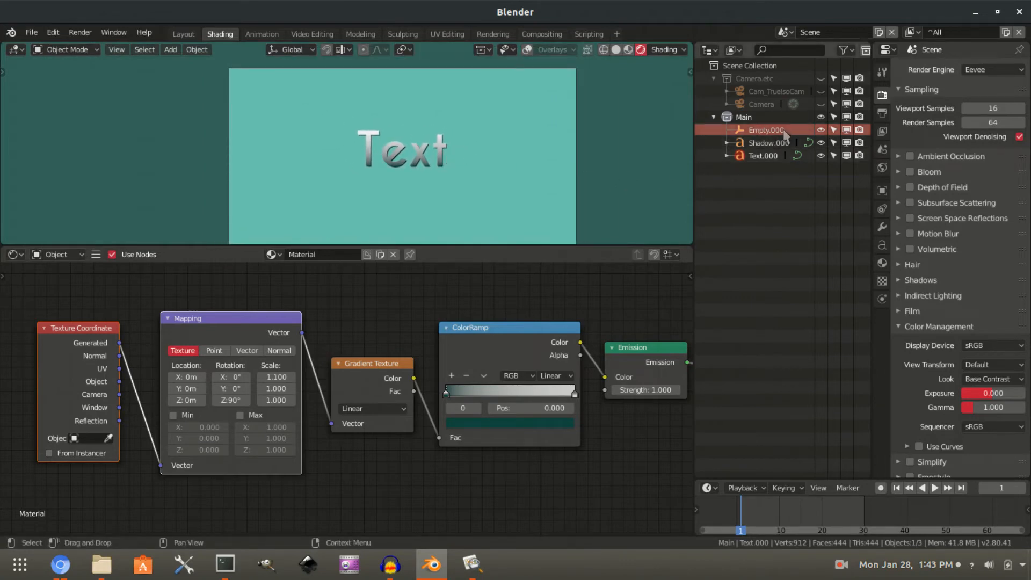
click(766, 130)
key(g)
click(395, 138)
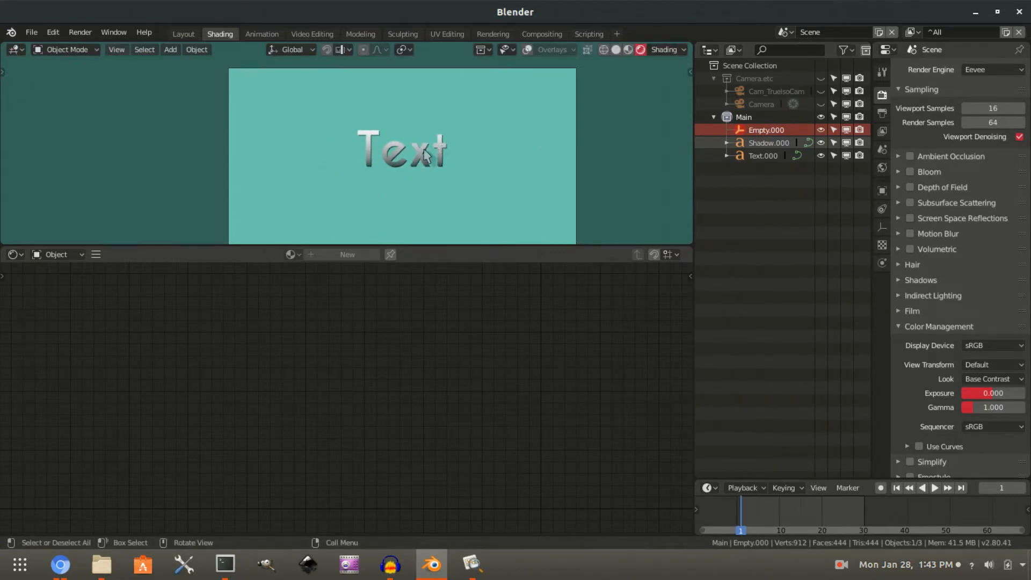
key(s)
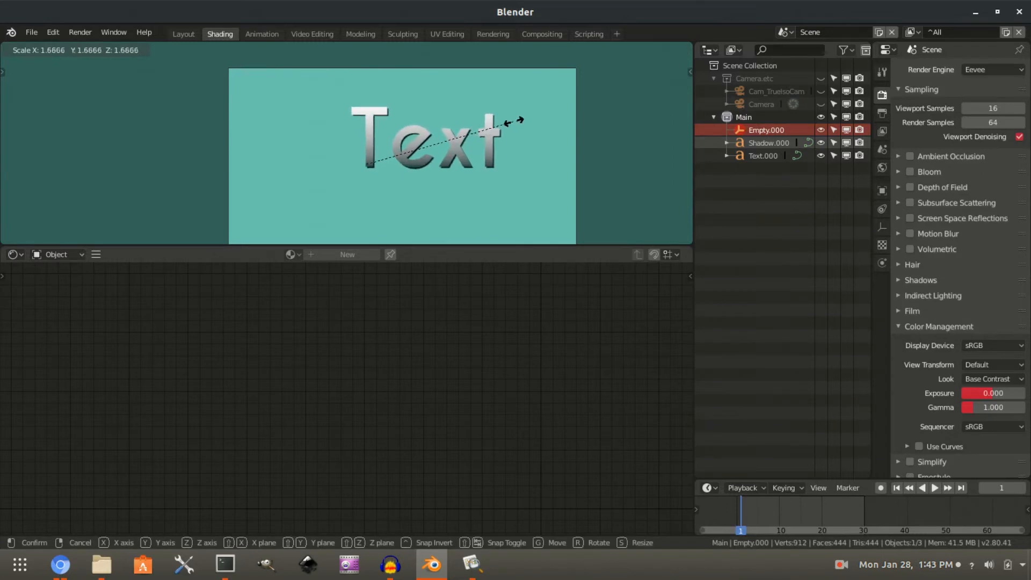
click(501, 126)
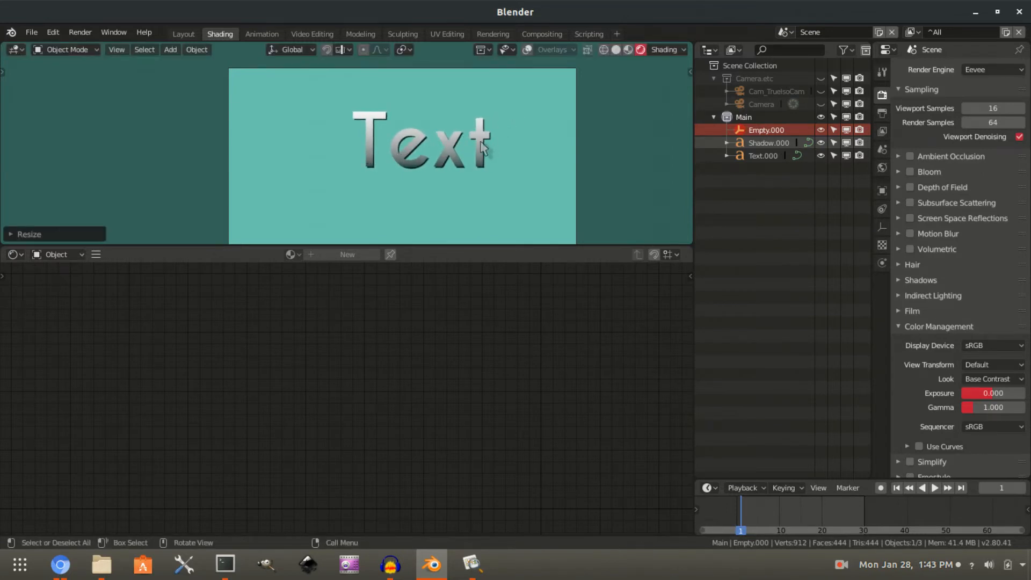
Replace the content of the front gradient text with "Hello".
click(480, 140)
key(Tab)
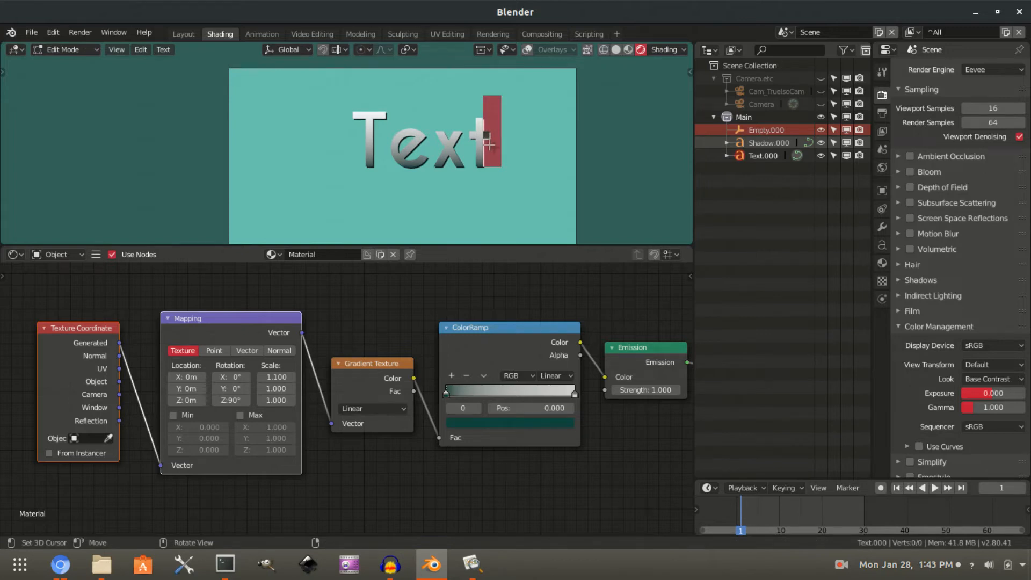
key(BackSpace)
key(BackSpace)
key(BackSpace)
key(BackSpace)
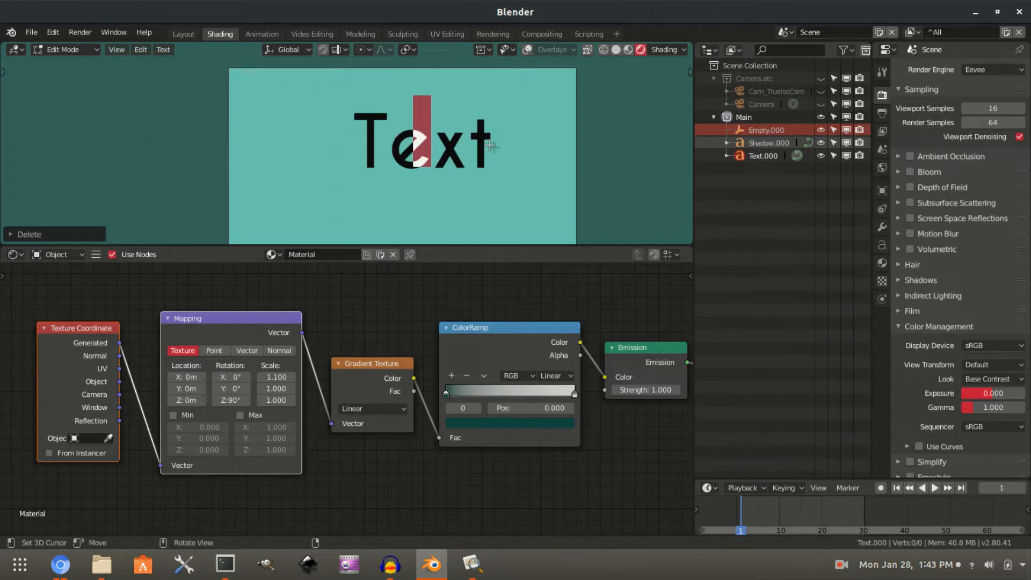
text(Hello)
key(Tab)
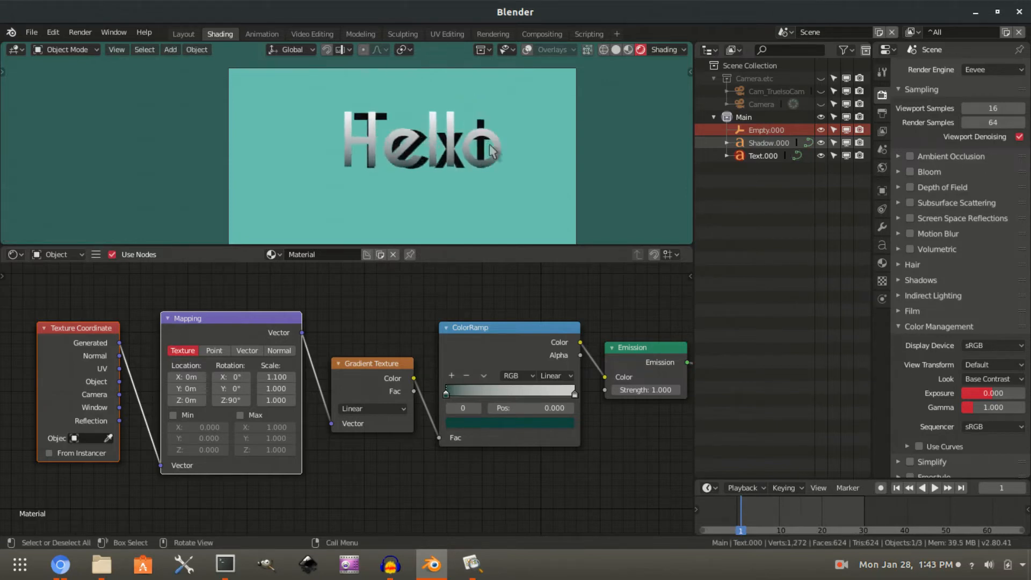
Change the black shadow text to "Hello" to match the front text.
scroll(489, 144, up, 3)
click(507, 155)
key(Tab)
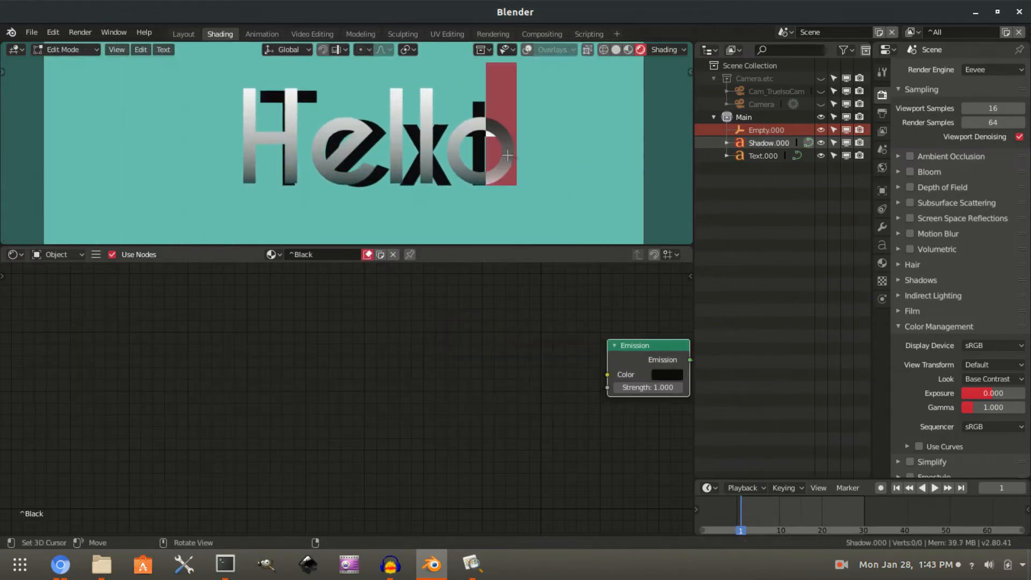
key(BackSpace)
key(BackSpace)
key(BackSpace)
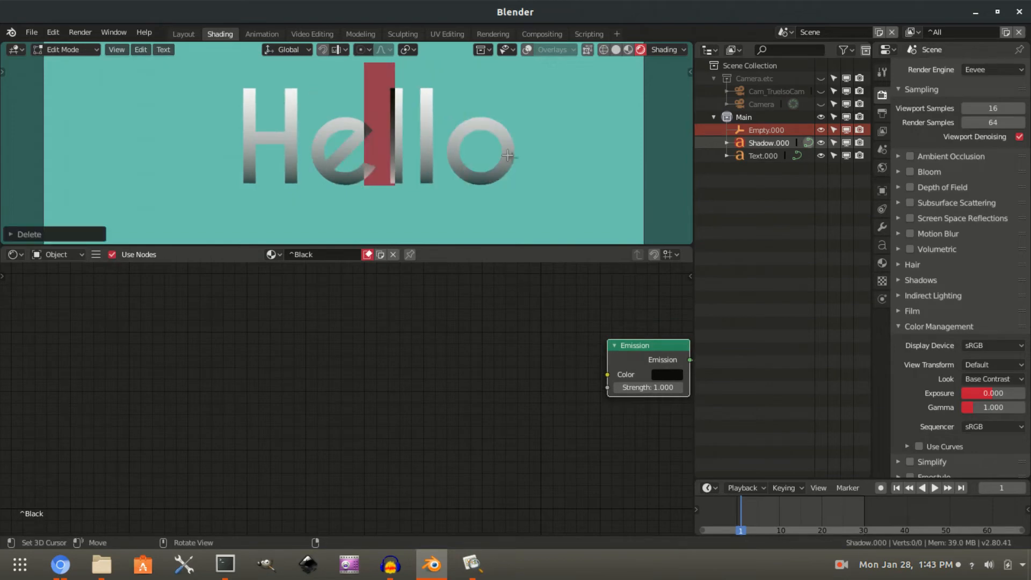
text(llo)
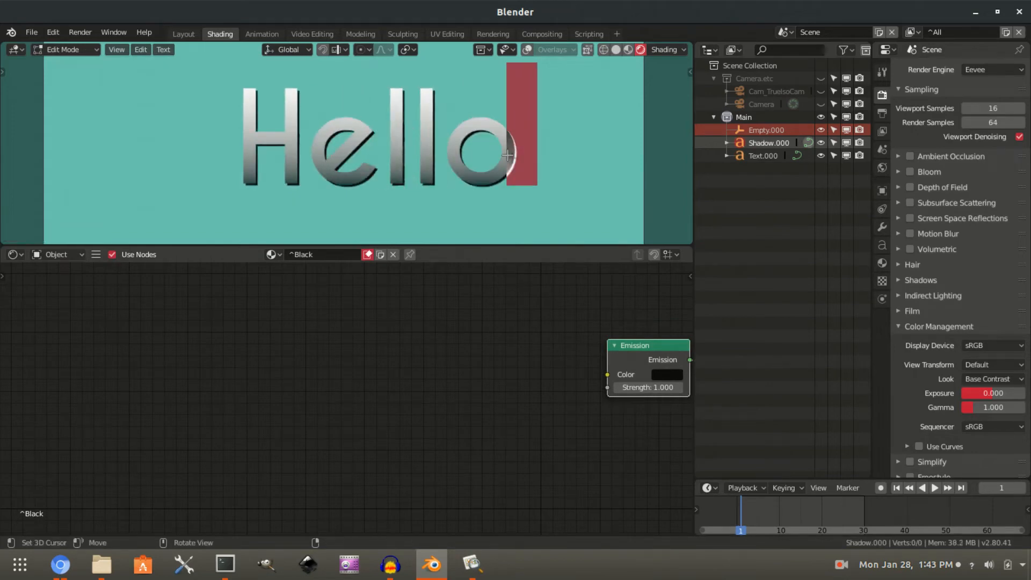
key(Tab)
scroll(510, 161, down, 3)
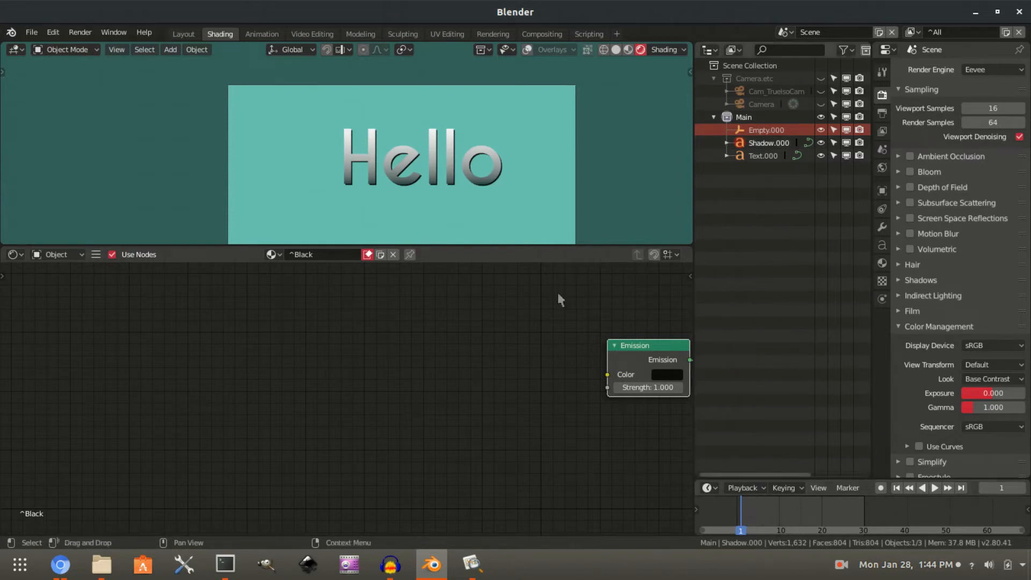
Move the parent empty along X to about -5.51, outside the camera frame, and insert a LocRotScale keyframe at frame 1.
key(g)
key(Escape)
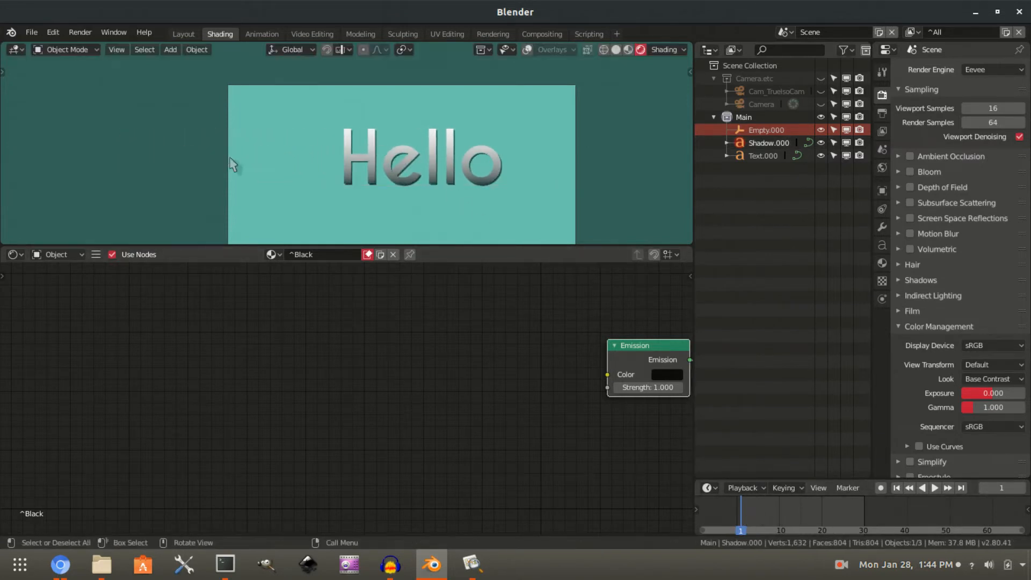
click(768, 129)
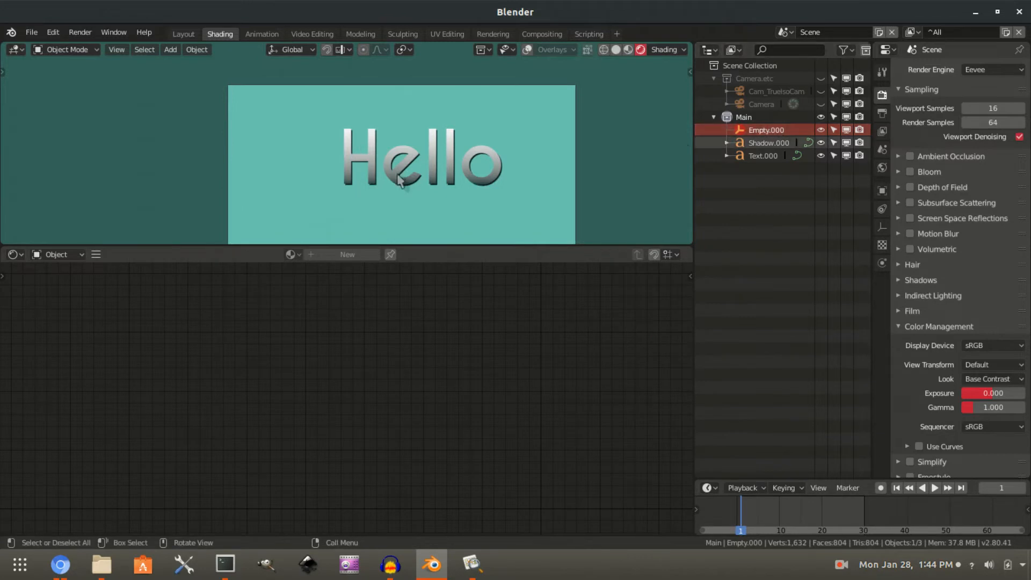
key(g)
key(x)
click(121, 146)
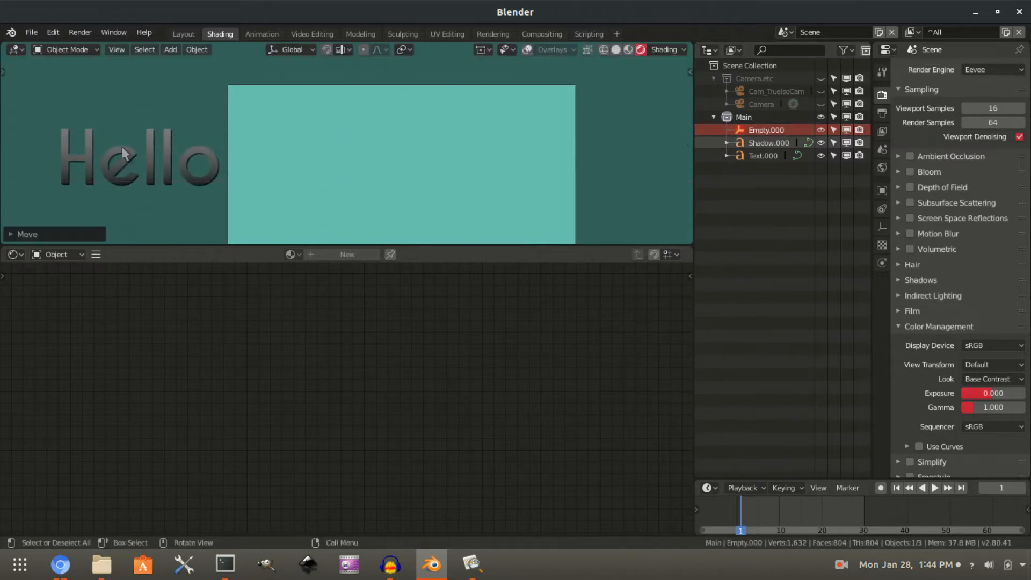
key(i)
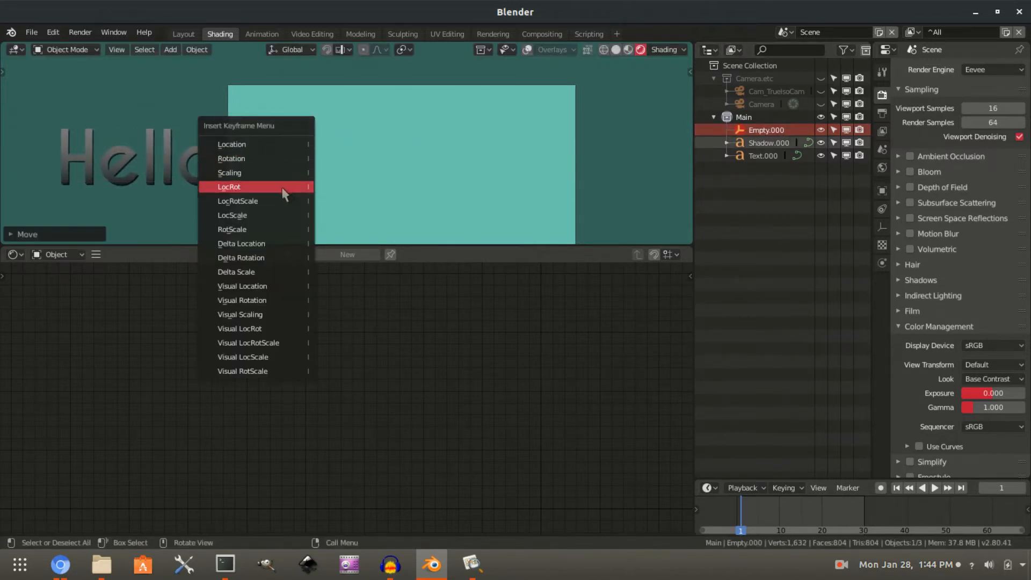
click(277, 201)
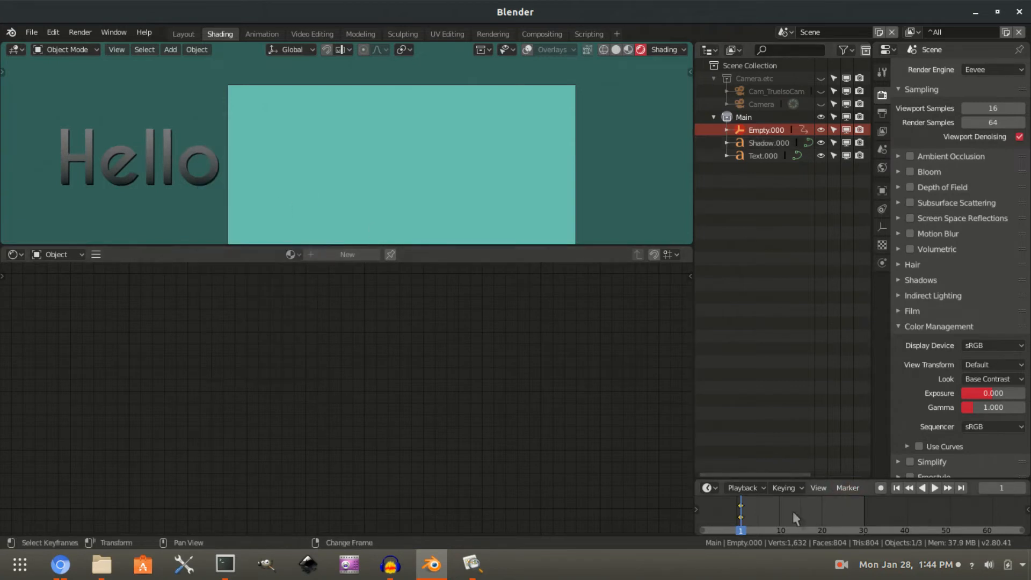
At frame 10, move the parent empty about 4.54 m along X into the camera frame and insert a LocRotScale keyframe.
click(777, 509)
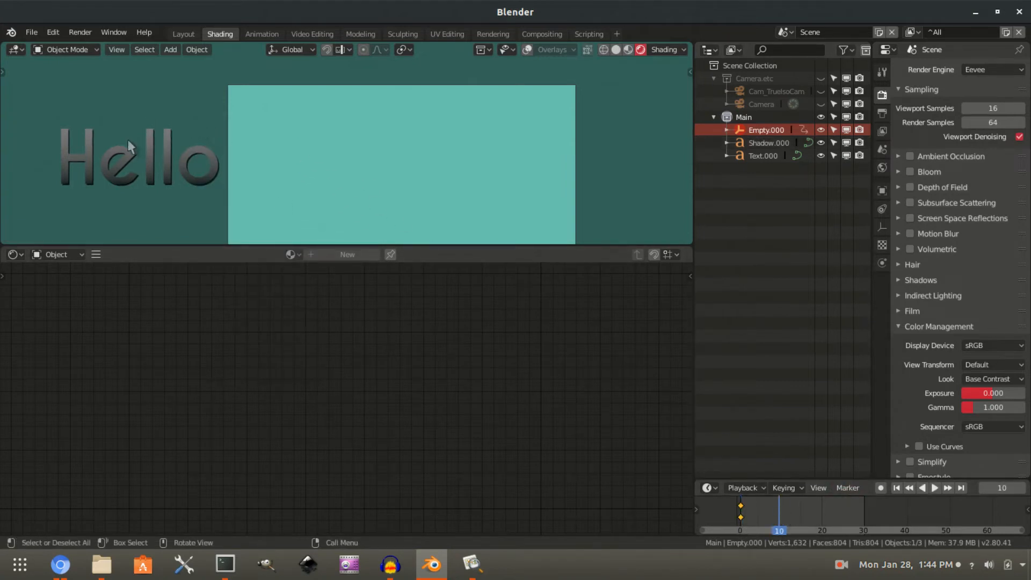
key(g)
key(x)
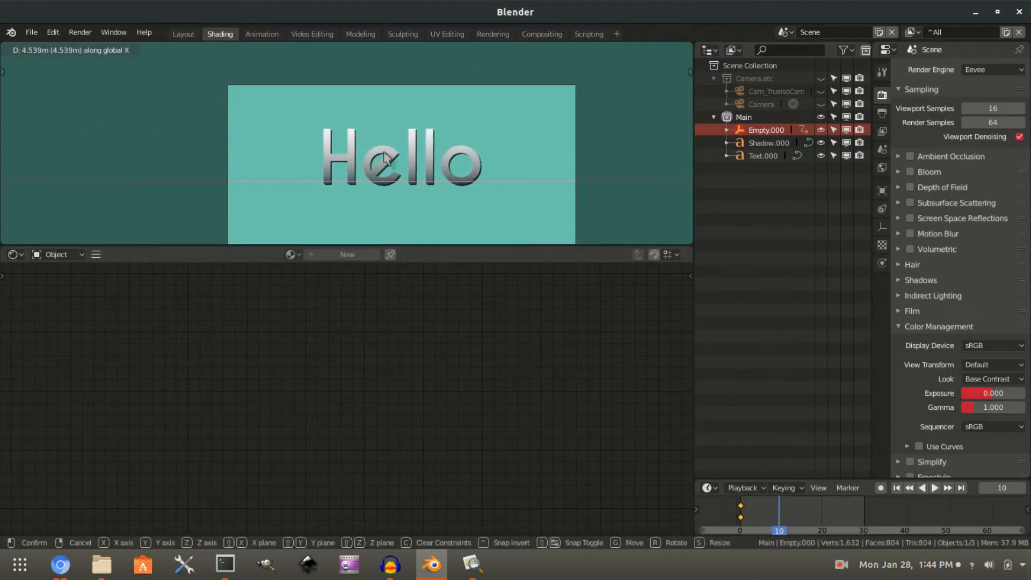
click(411, 155)
key(i)
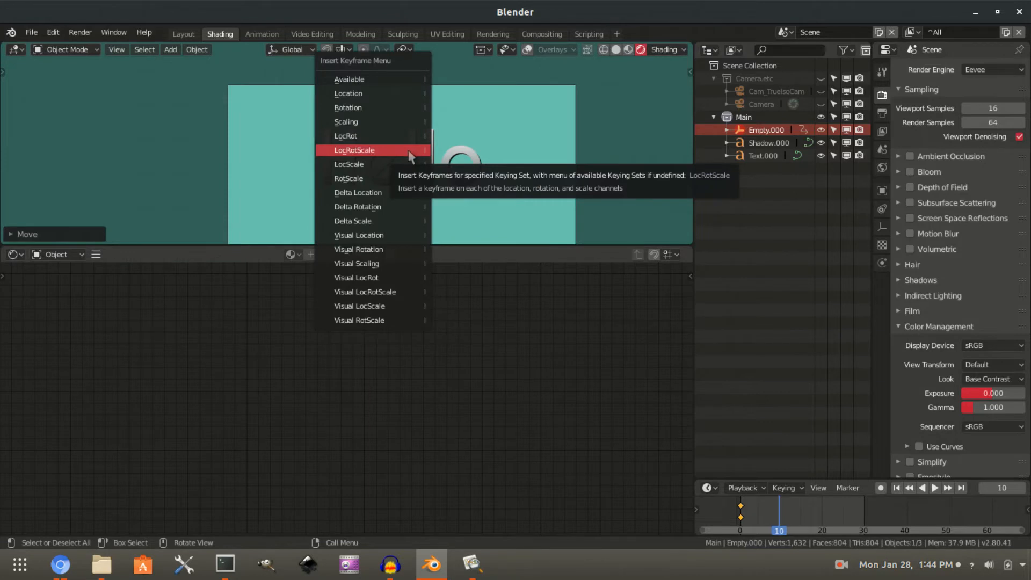
click(399, 150)
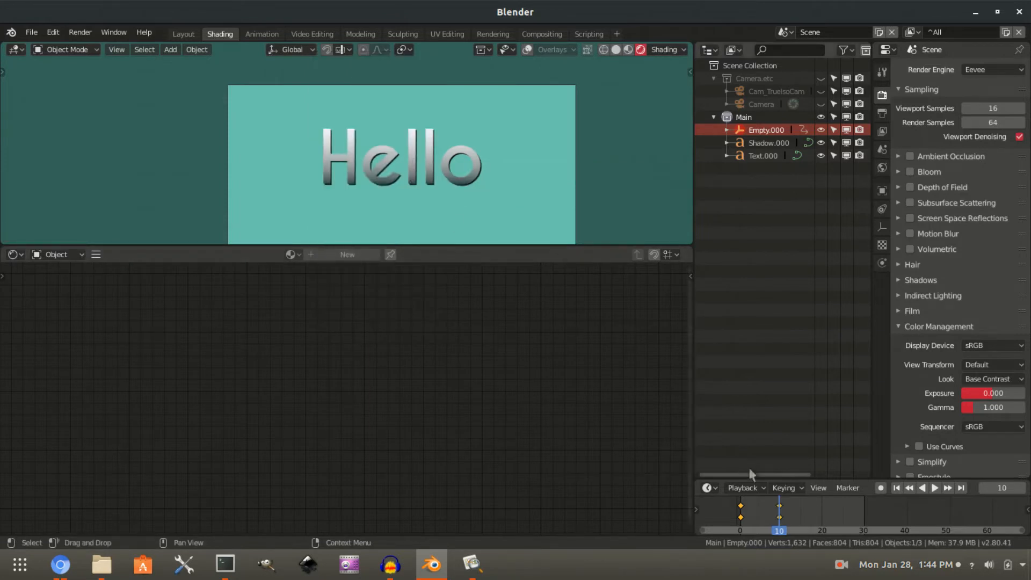
Play back the text's slide-in from the start and examine the default interpolation in the Animation preferences.
drag(749, 525, 736, 526)
key(space)
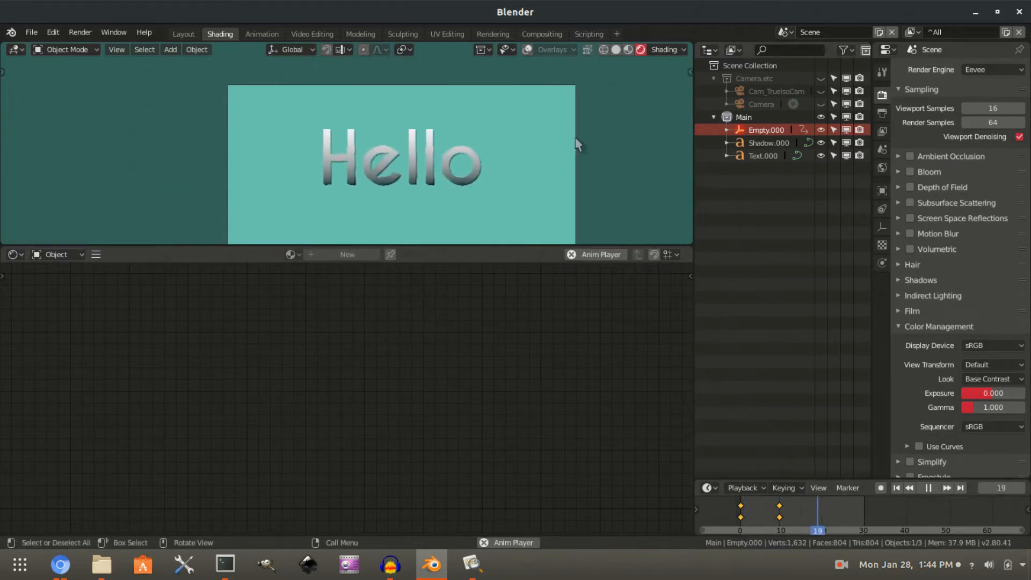
key(space)
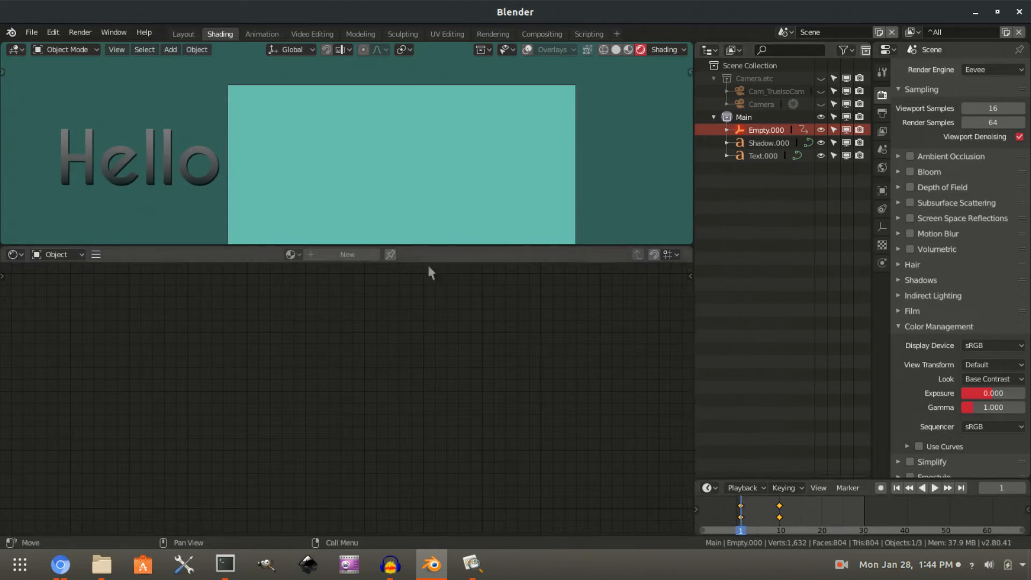
key(ctrl+comma)
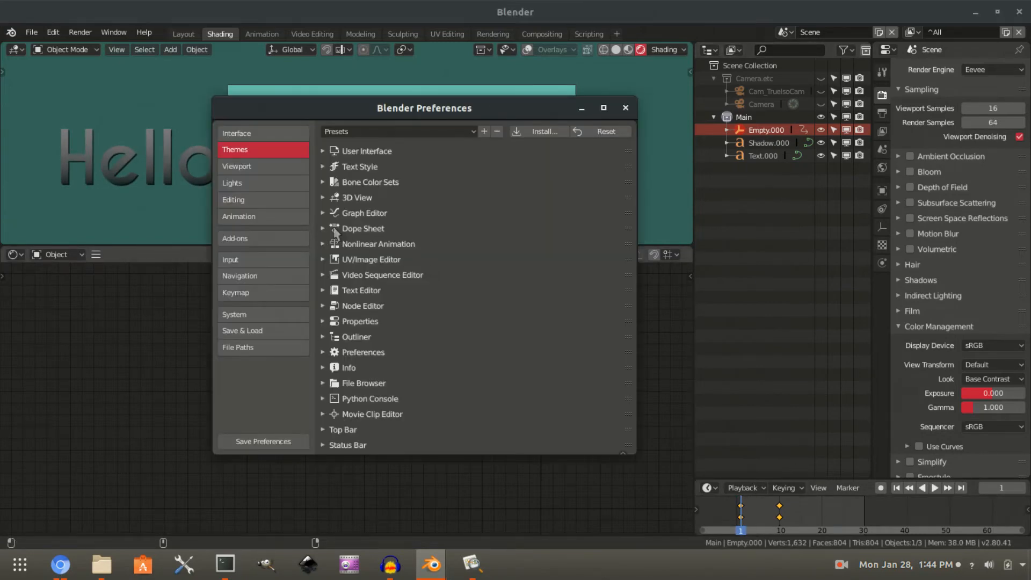
click(263, 218)
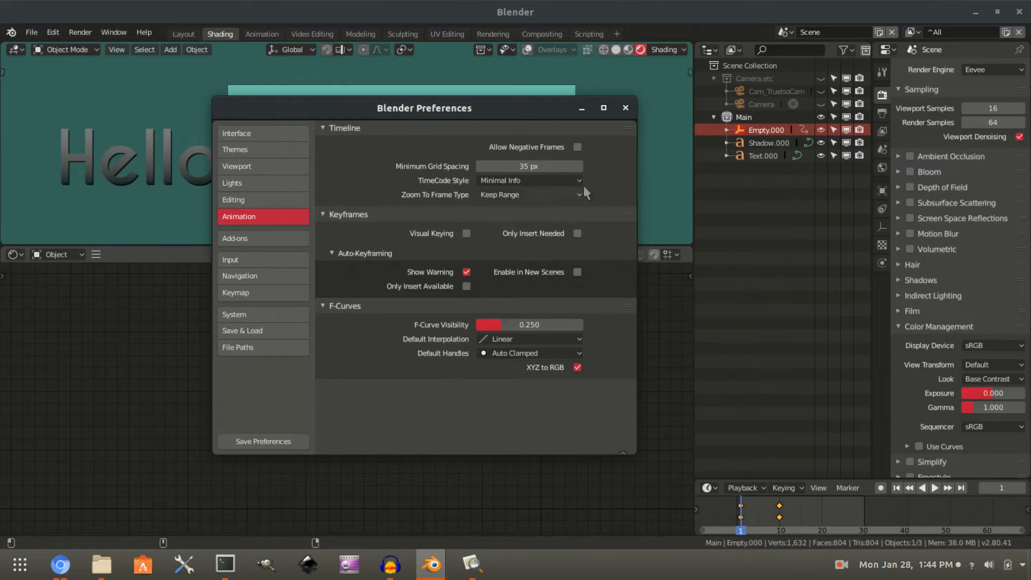
click(626, 107)
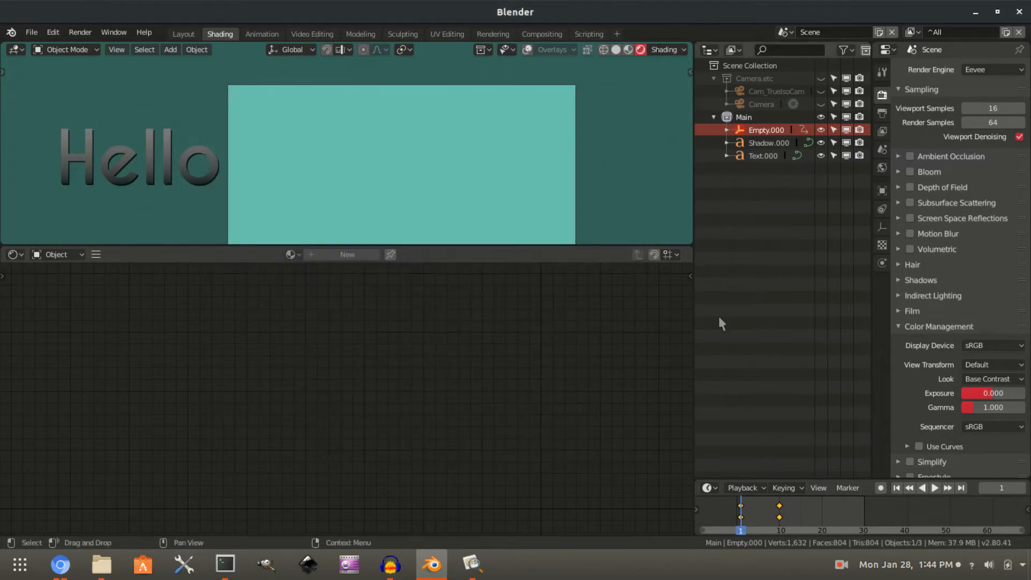
In the Animation workspace's Graph Editor, select both X location keyframes of the empty and set their interpolation to Bezier.
click(262, 35)
scroll(353, 437, up, 3)
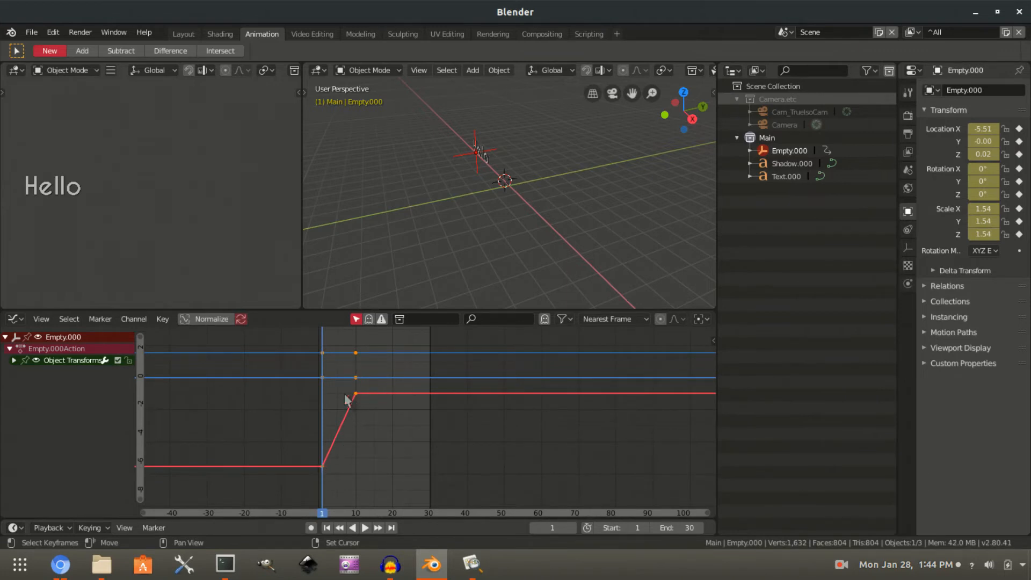
drag(299, 387, 407, 485)
key(t)
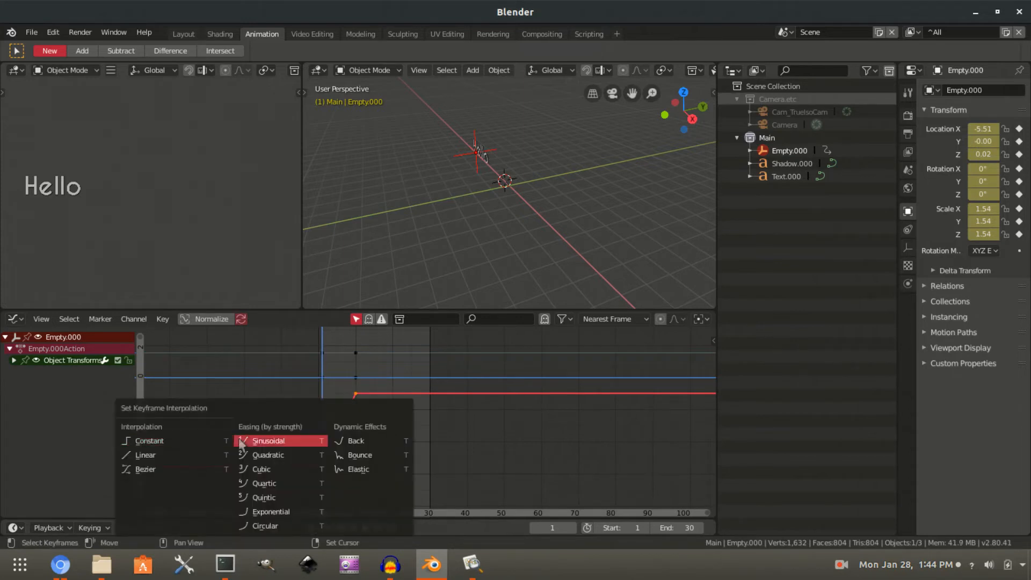
click(176, 470)
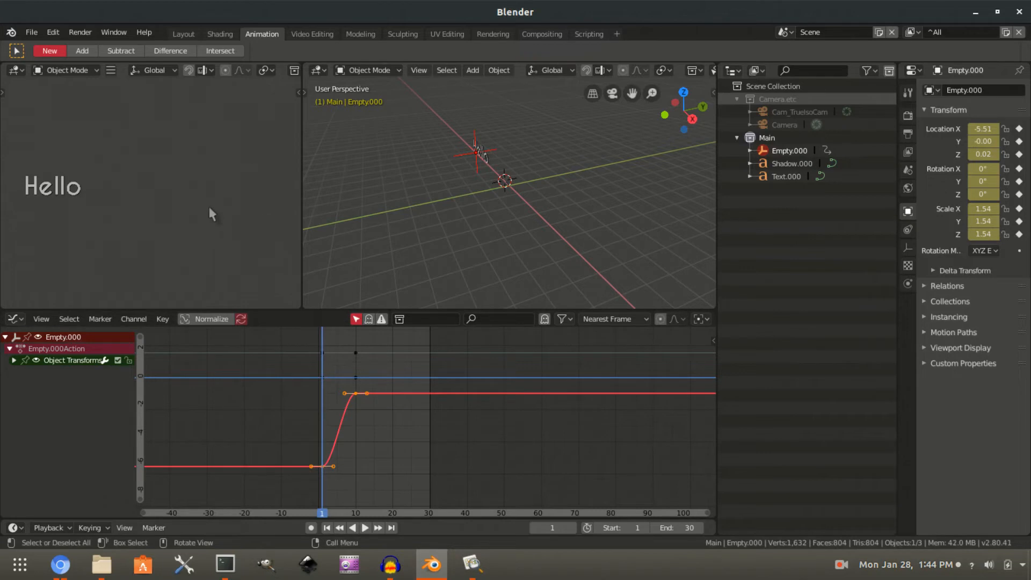
Frame the camera view in the small viewport and play back the text animation.
key(KP_0)
scroll(195, 180, down, 2)
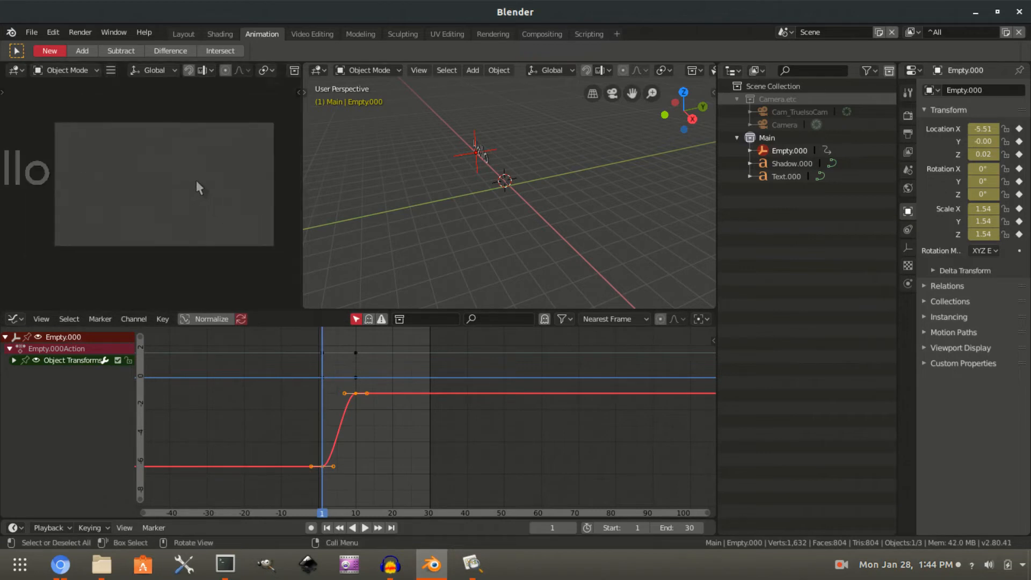
shift+middle_drag(184, 180, 194, 181)
key(space)
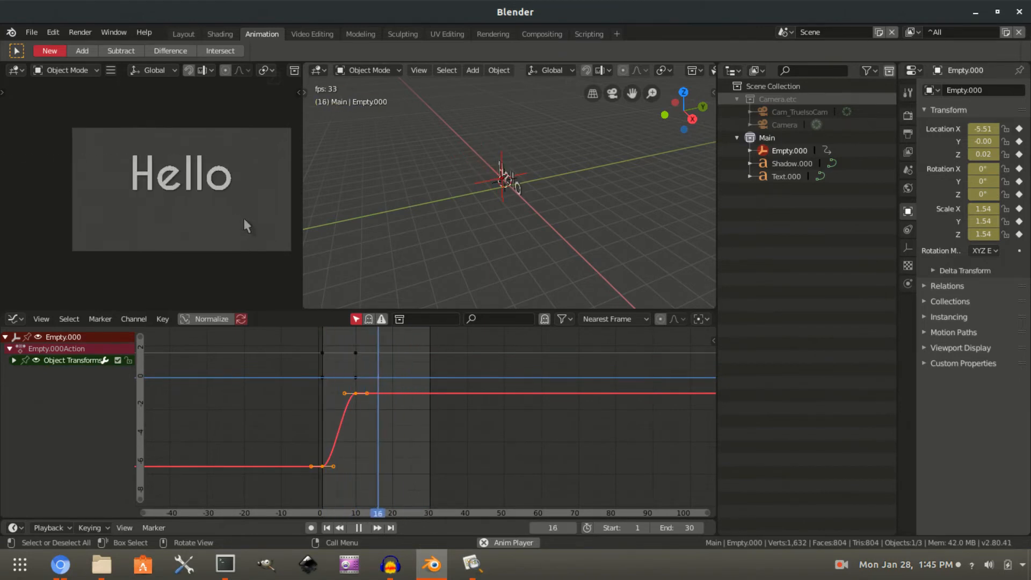
key(space)
Set the selected X location keyframes to Back interpolation and play back the animation.
key(t)
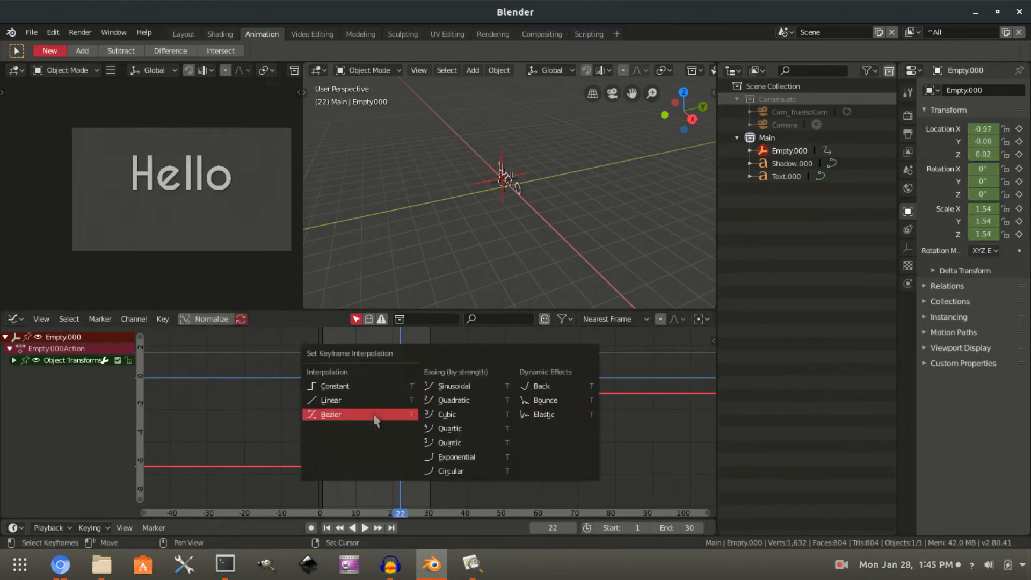
click(539, 386)
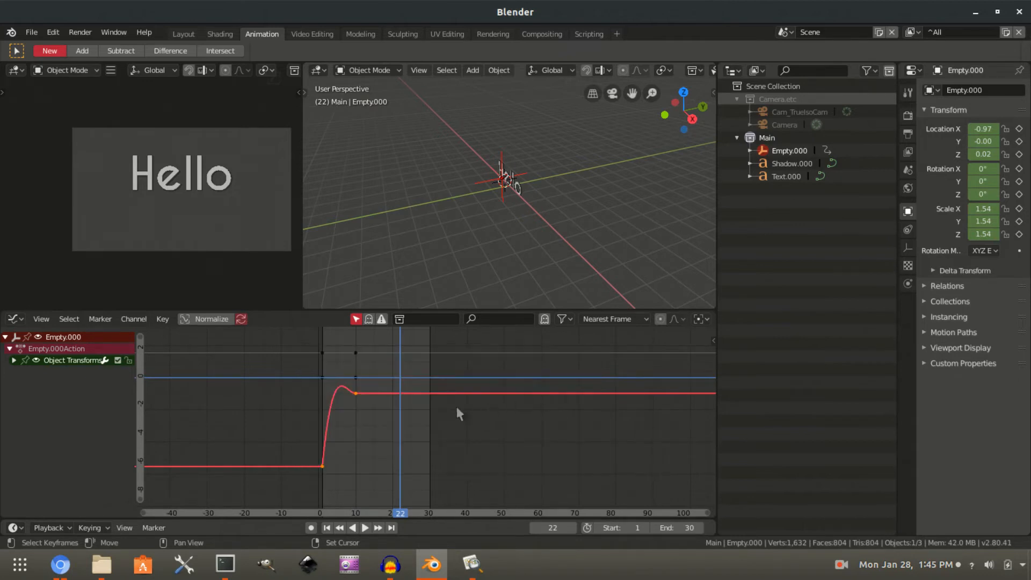
key(space)
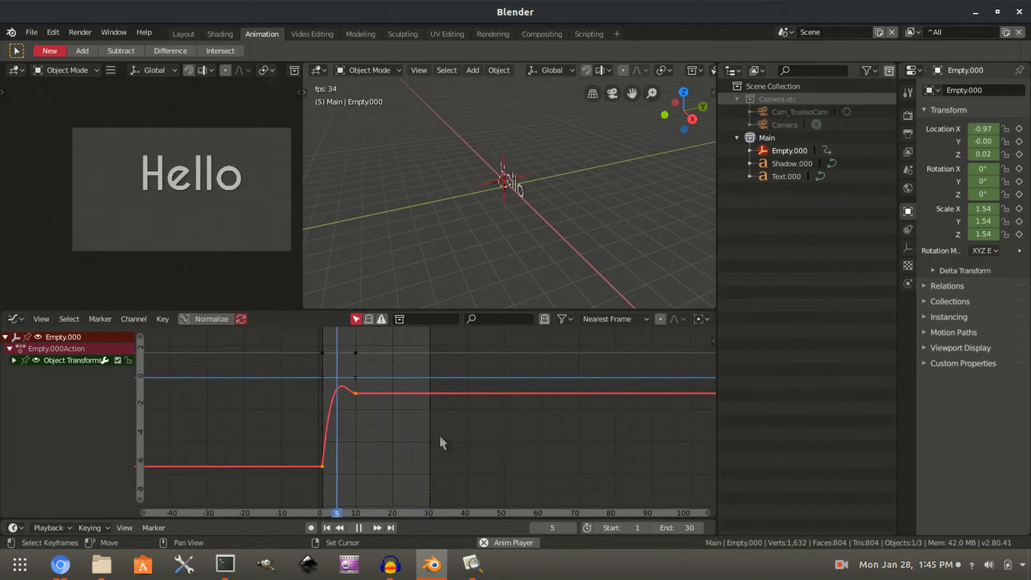
key(space)
Set the selected X location keyframes to Bounce interpolation and play back the animation.
key(t)
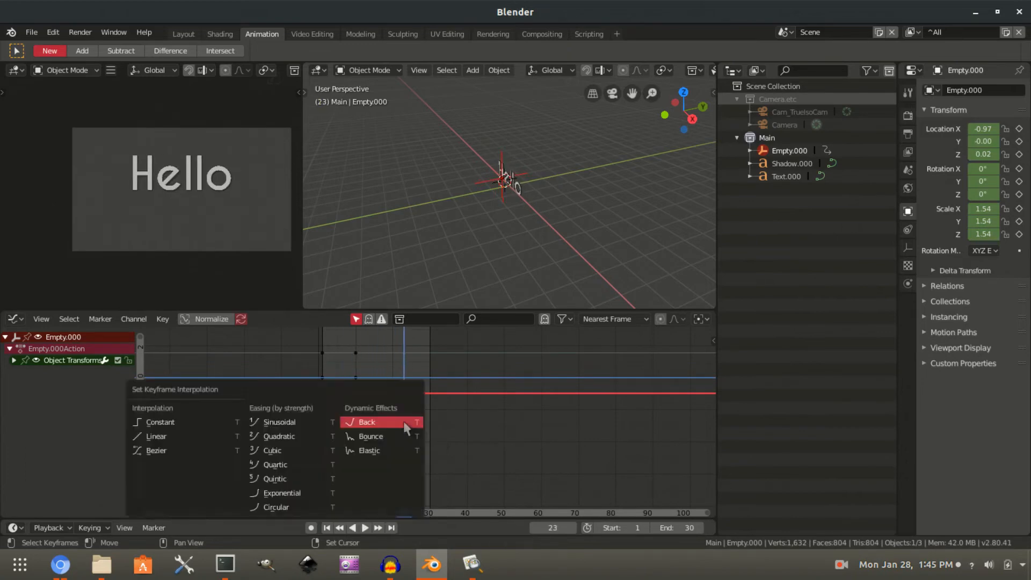
click(401, 431)
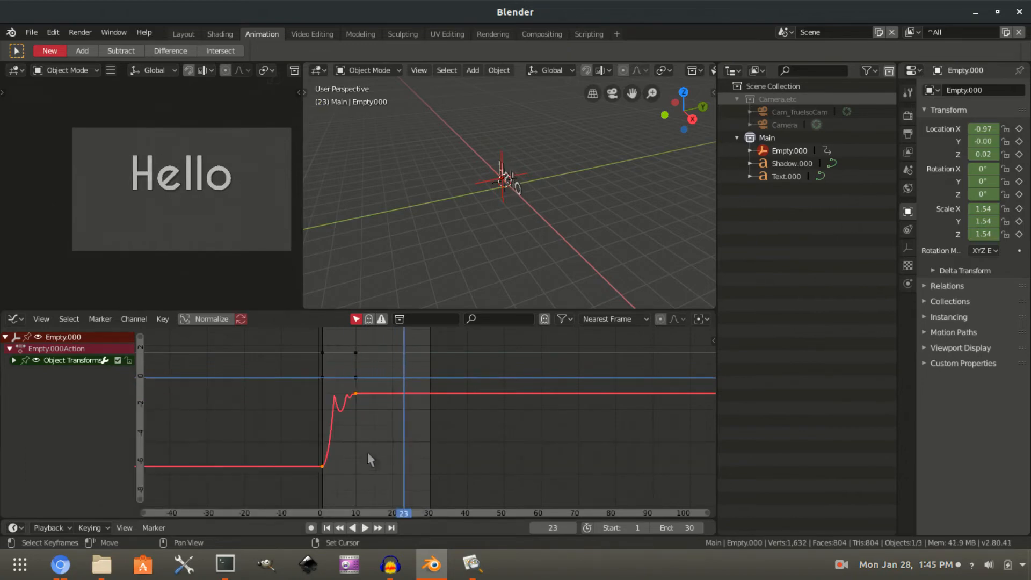
key(space)
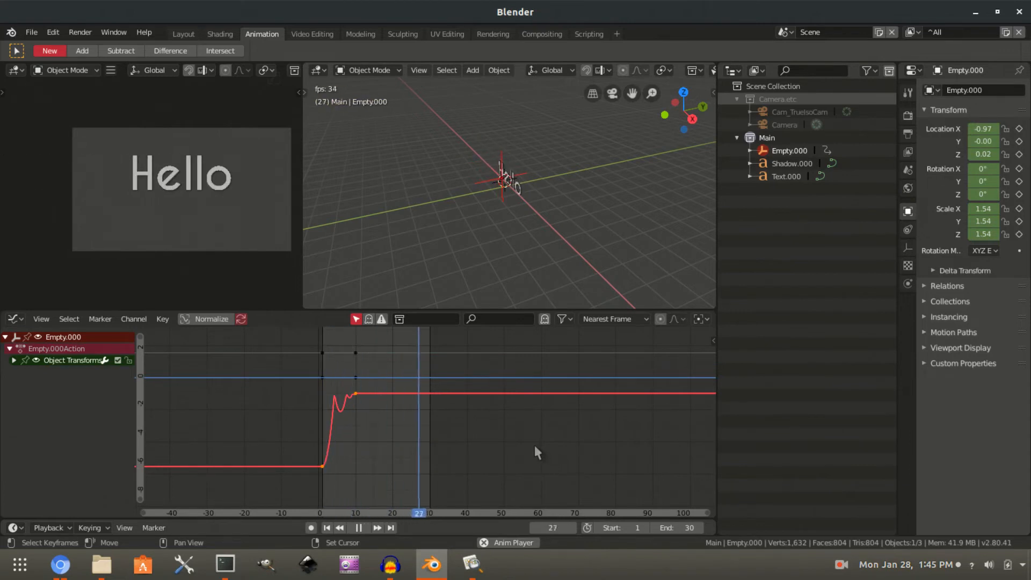
key(space)
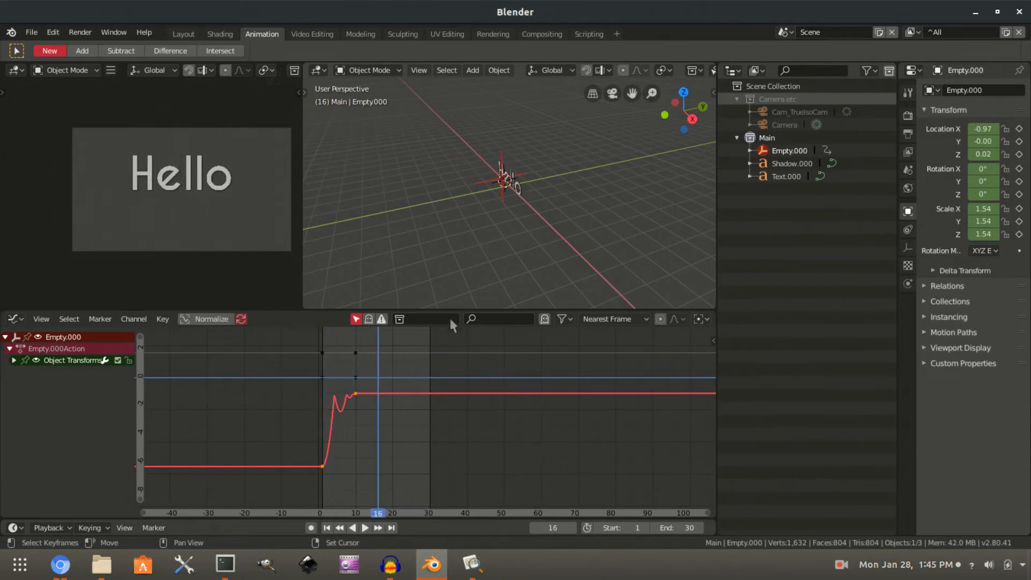
Switch to the Shading workspace and play back the text animation with the whole camera frame in the rendered view.
click(219, 34)
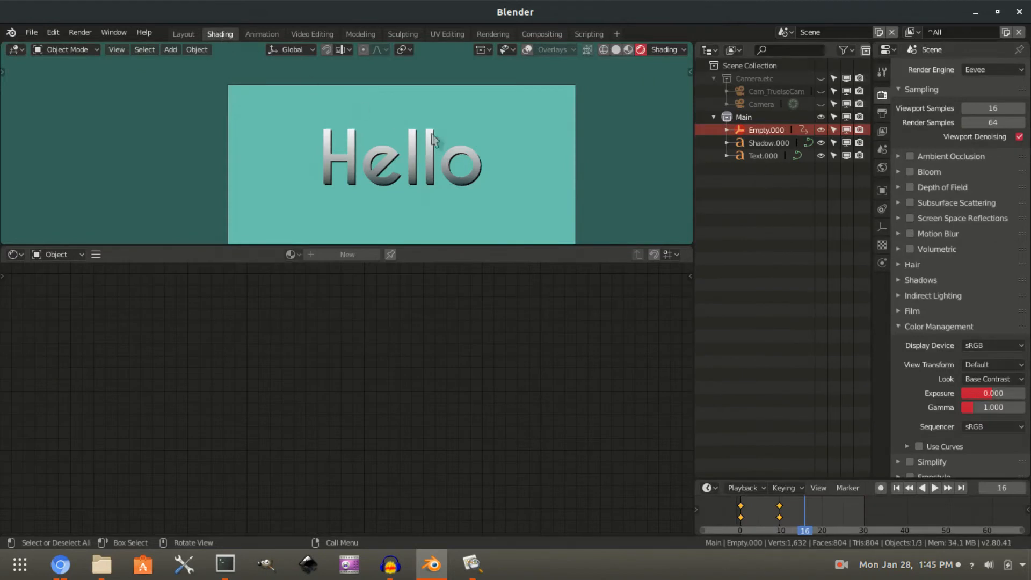
scroll(469, 166, down, 2)
shift+middle_drag(469, 167, 452, 128)
key(space)
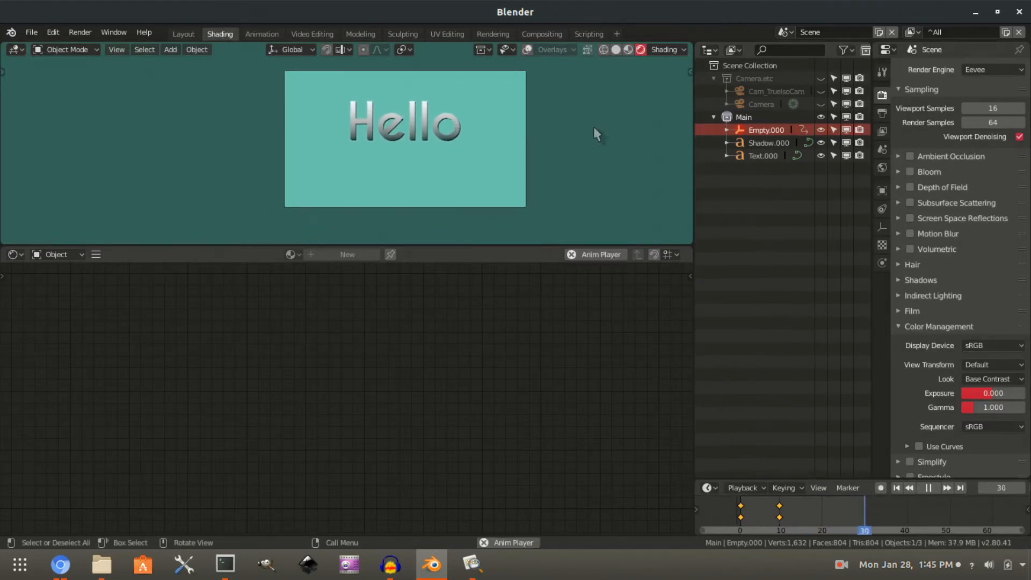
key(space)
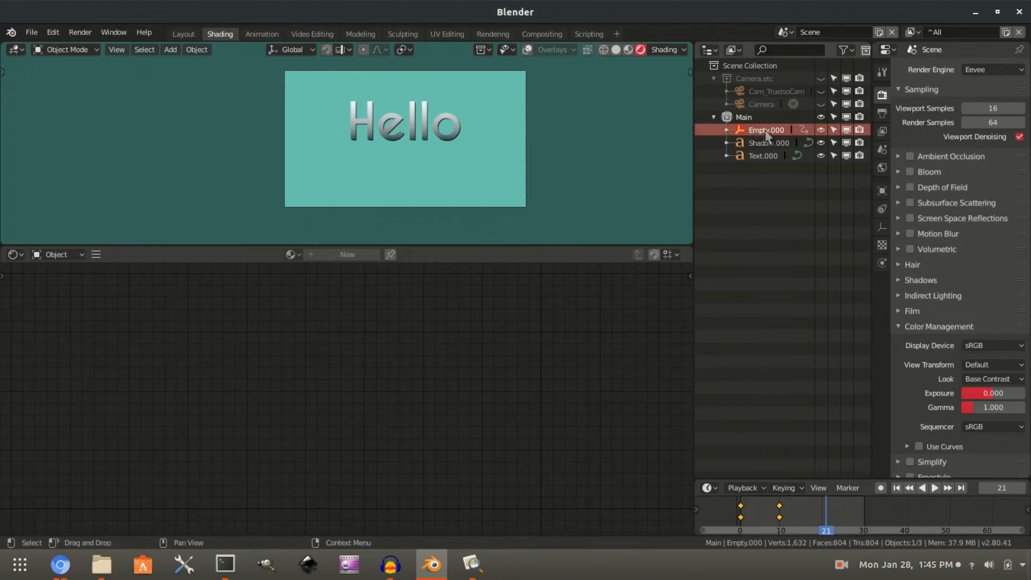
Duplicate Empty.000, Shadow.000 and Text.000 together, place the copy about 1.24 m lower along global Z, and play back the animation.
shift+click(762, 157)
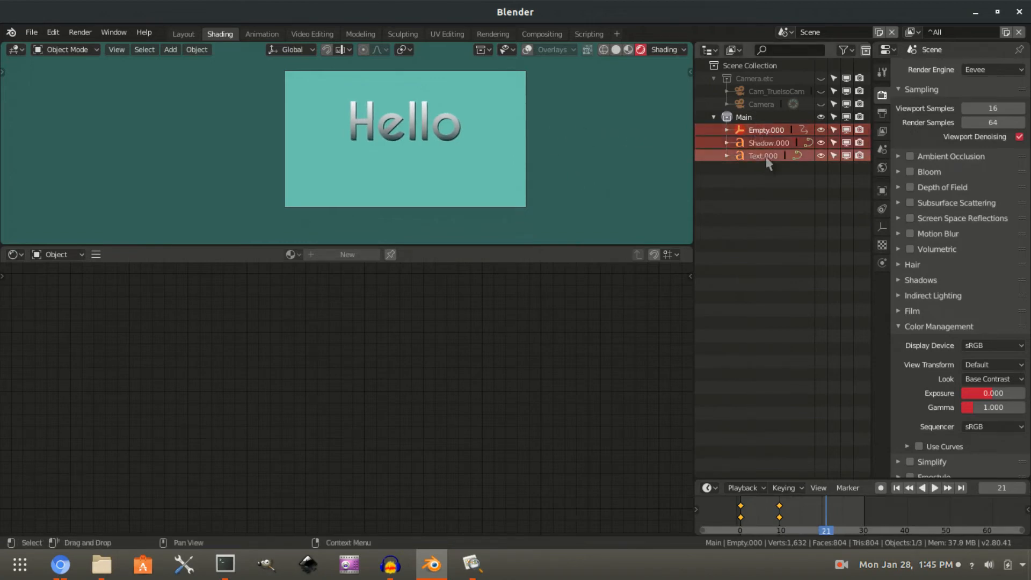
right_click(762, 154)
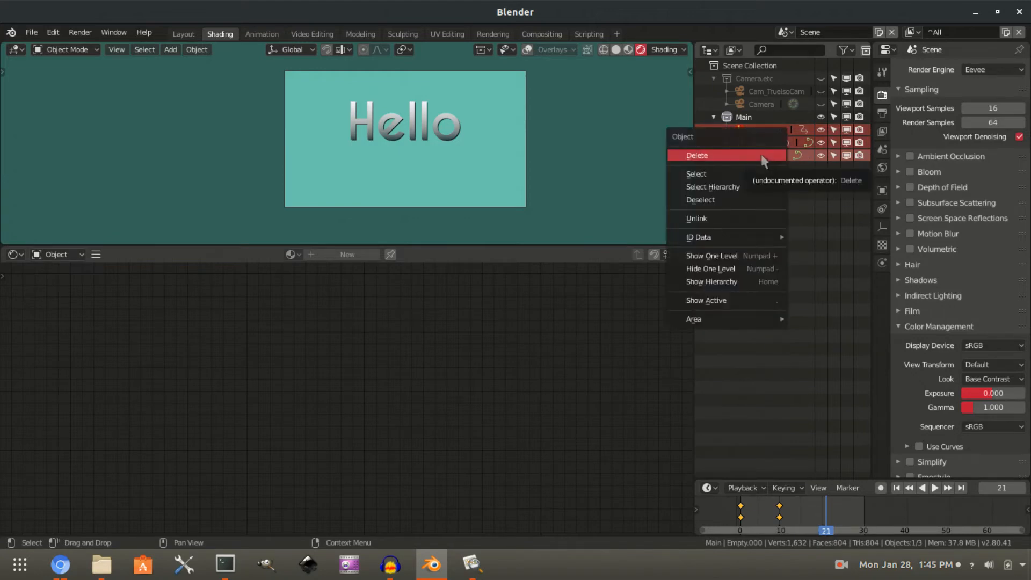
click(747, 172)
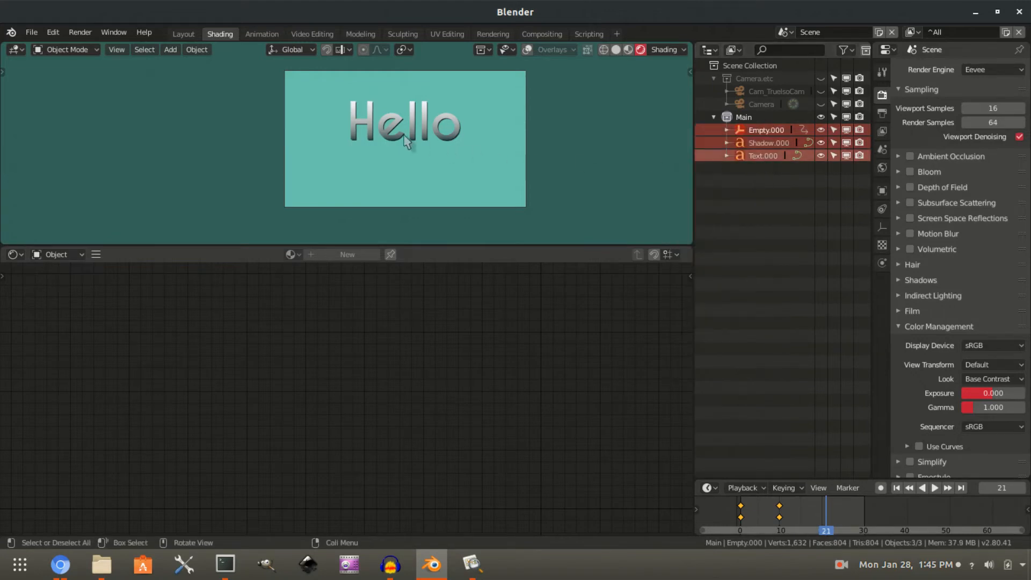
key(shift+d)
key(z)
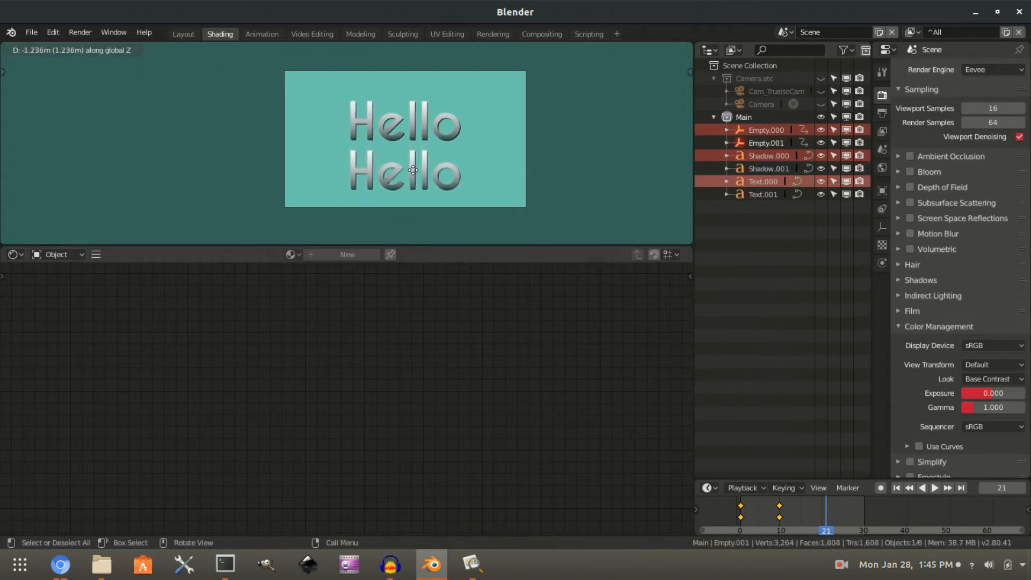
click(415, 170)
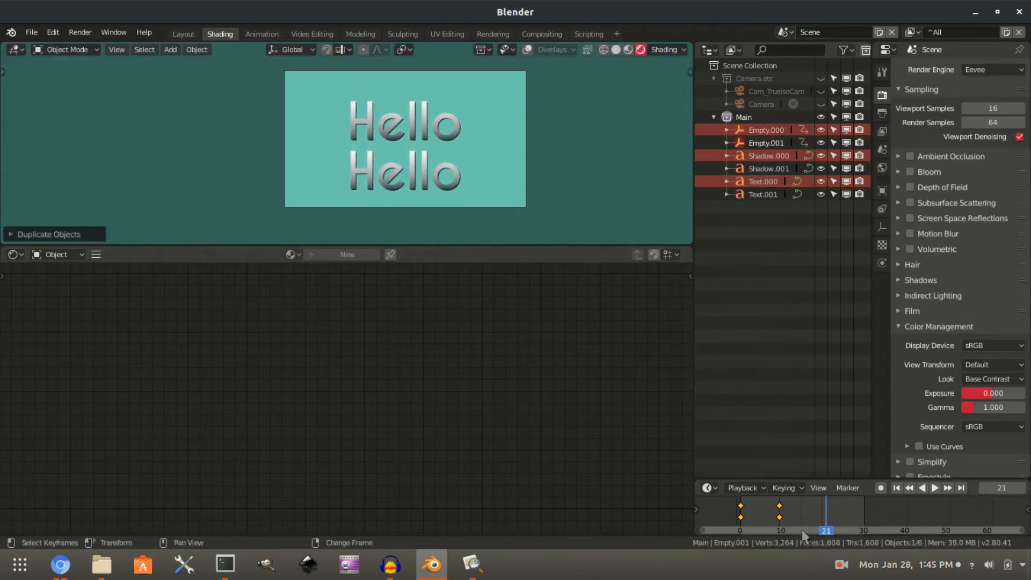
key(space)
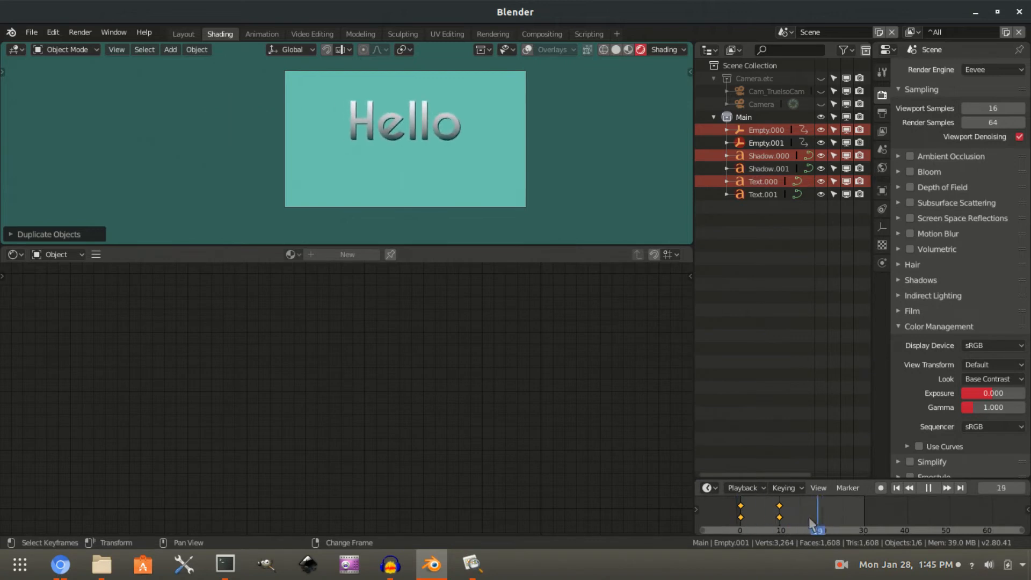
key(space)
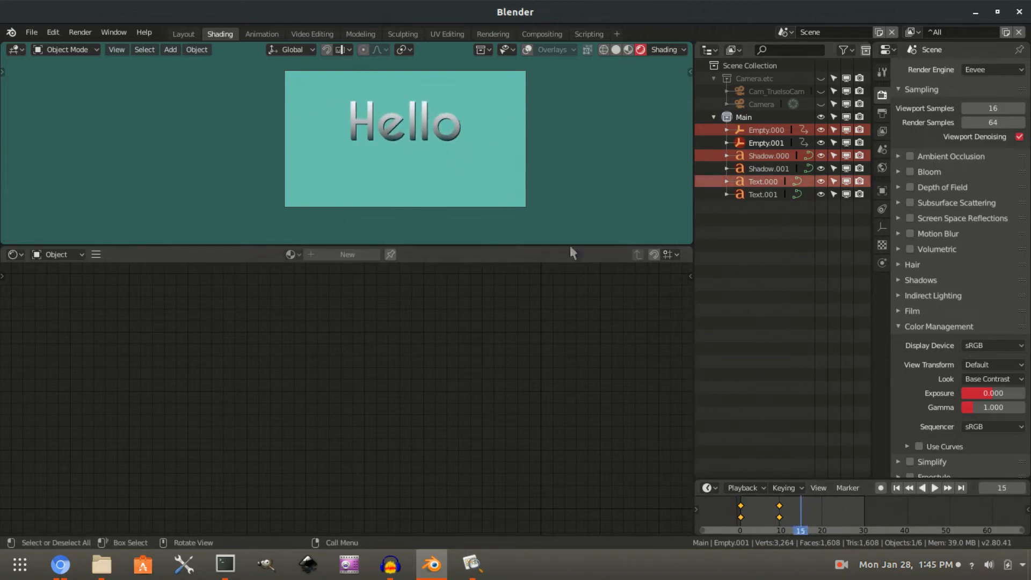
Try to delete the duplicated group's selected keyframes and reposition it below the original text, checking it by playing the timeline.
right_click(813, 511)
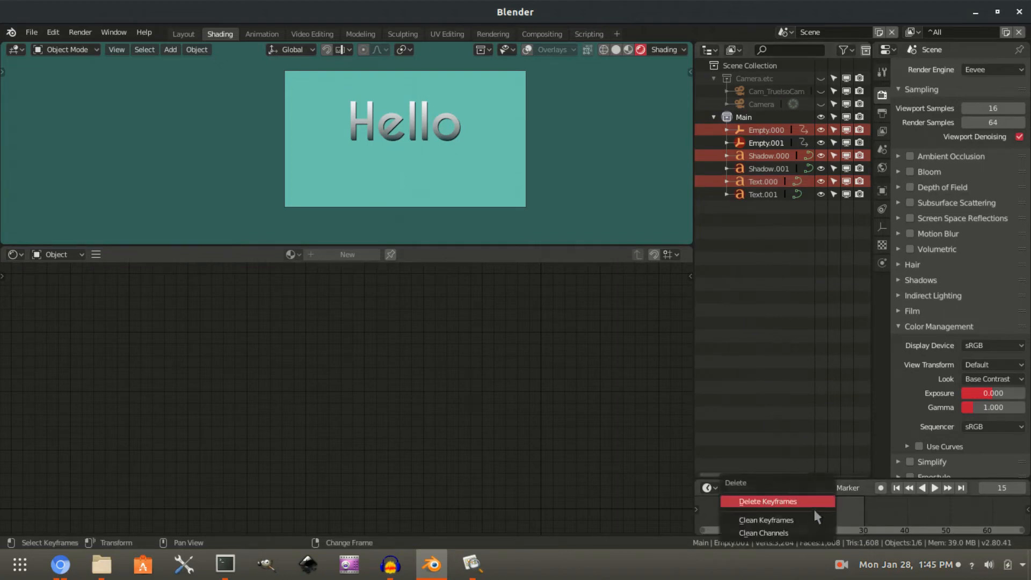
click(815, 505)
key(g)
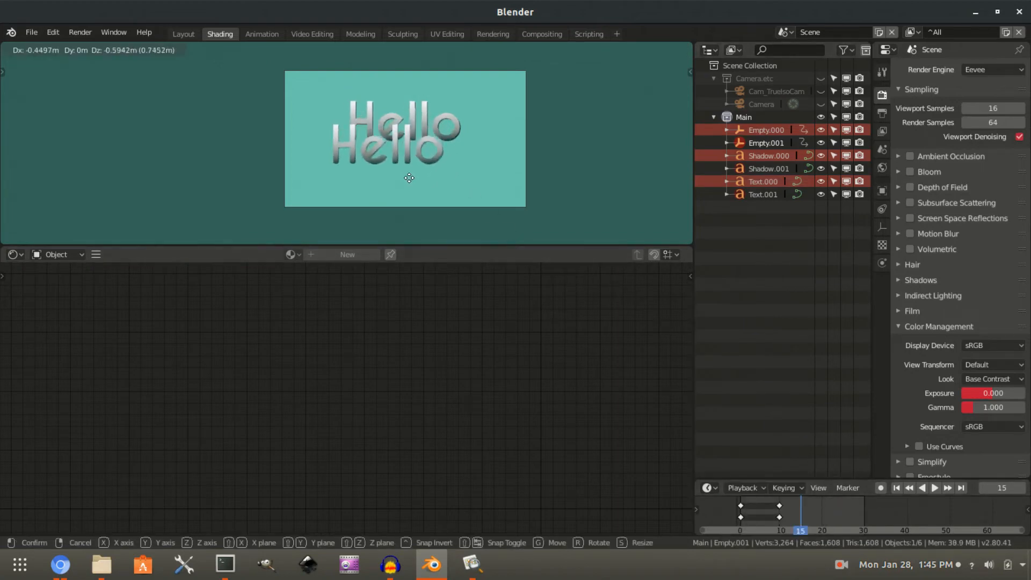
click(421, 194)
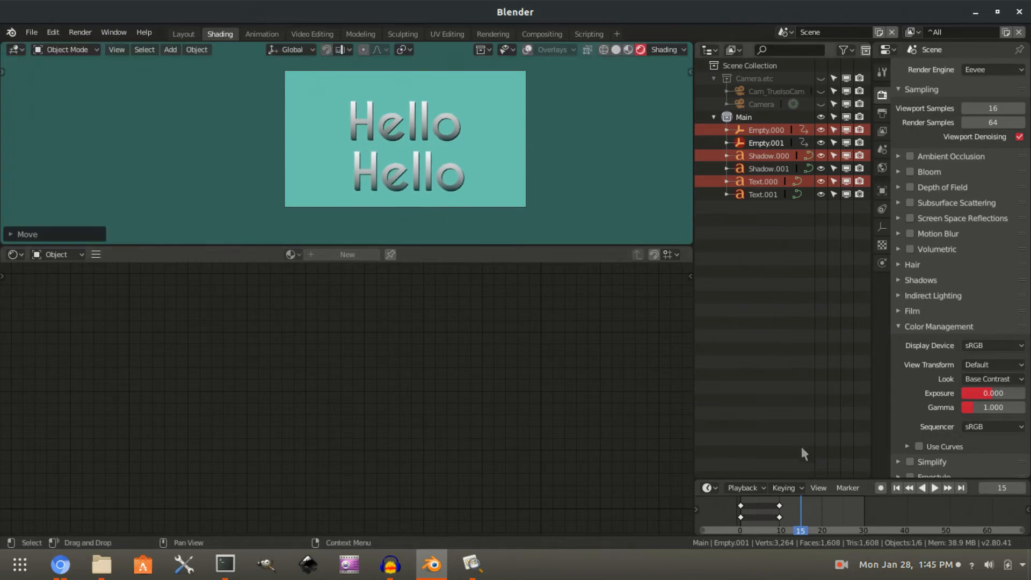
key(shift+Left)
key(space)
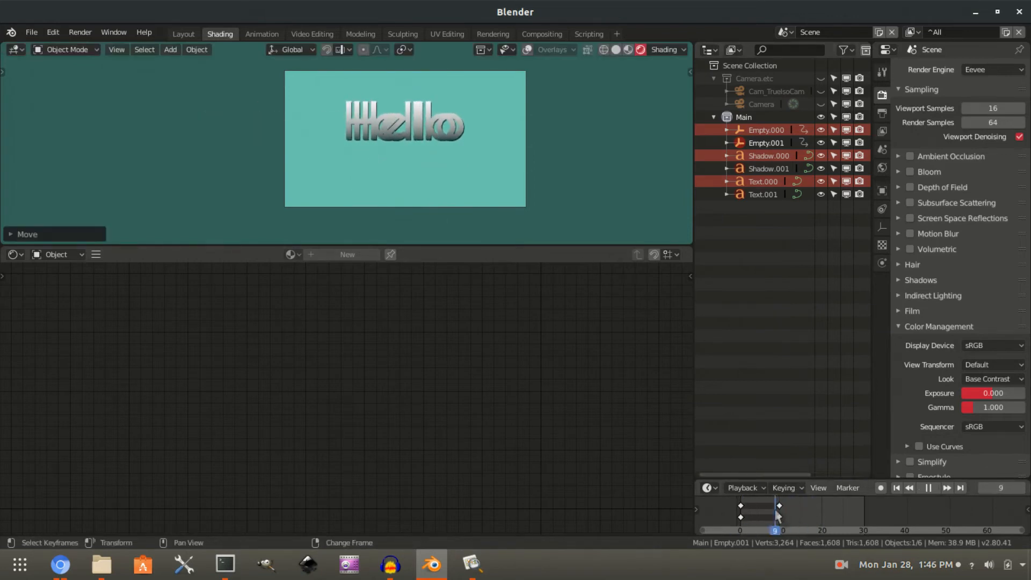
key(space)
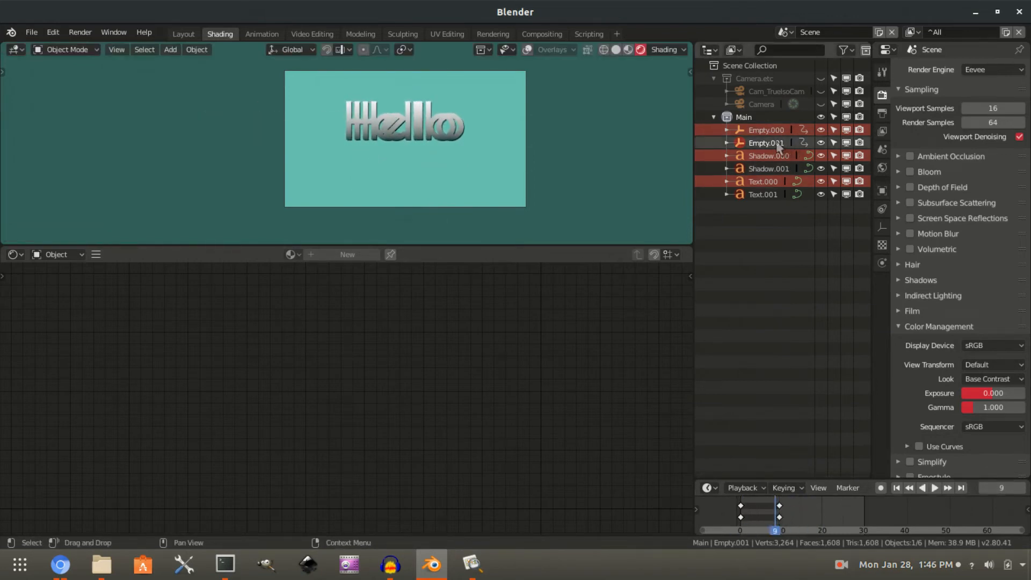
Select only Empty.001 and delete all of its keyframes.
click(773, 143)
key(a)
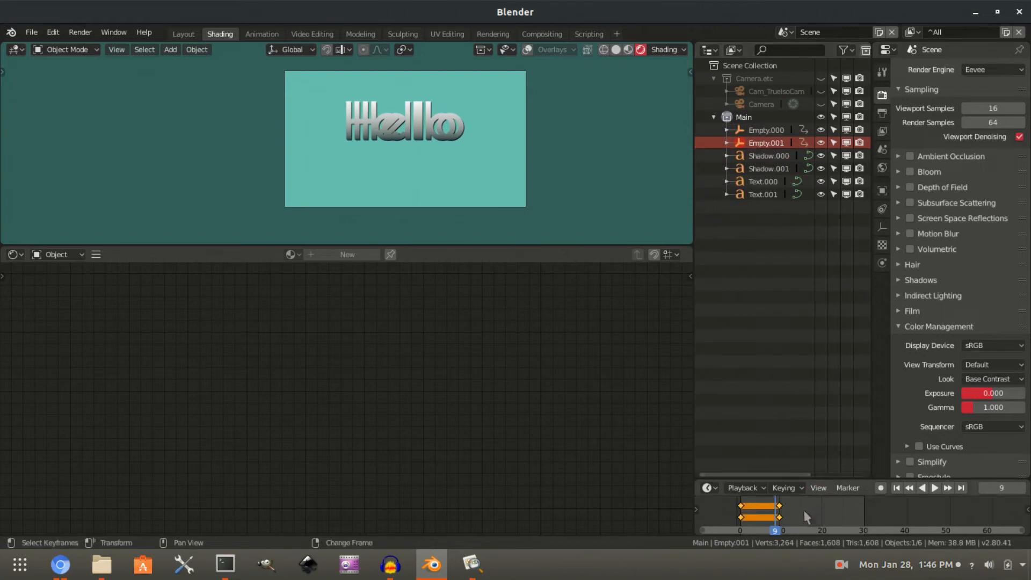
key(x)
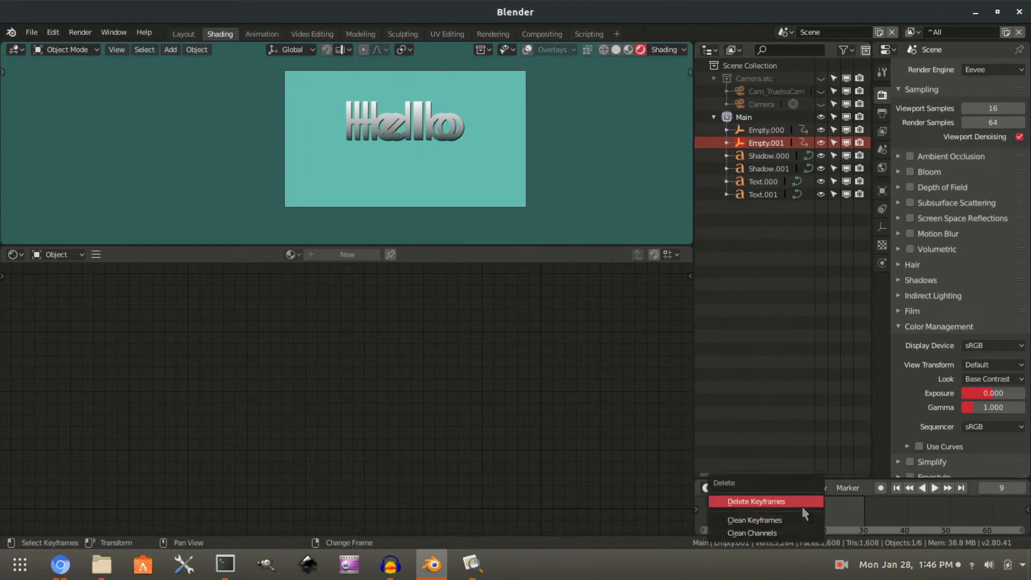
click(798, 503)
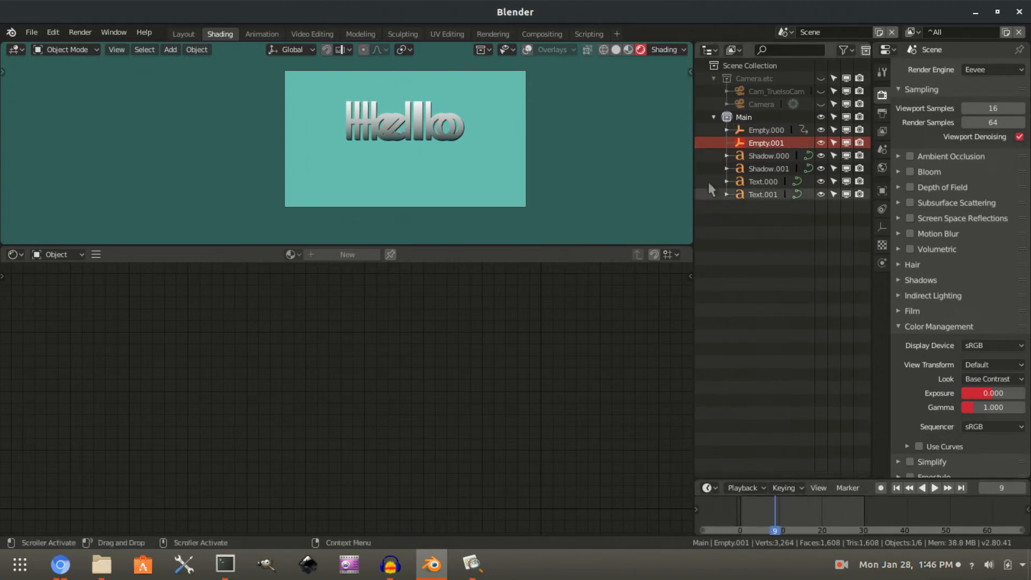
Move Empty.001 so its text sits below the original Hello, and scale it down to about two-thirds size.
key(g)
click(403, 194)
key(space)
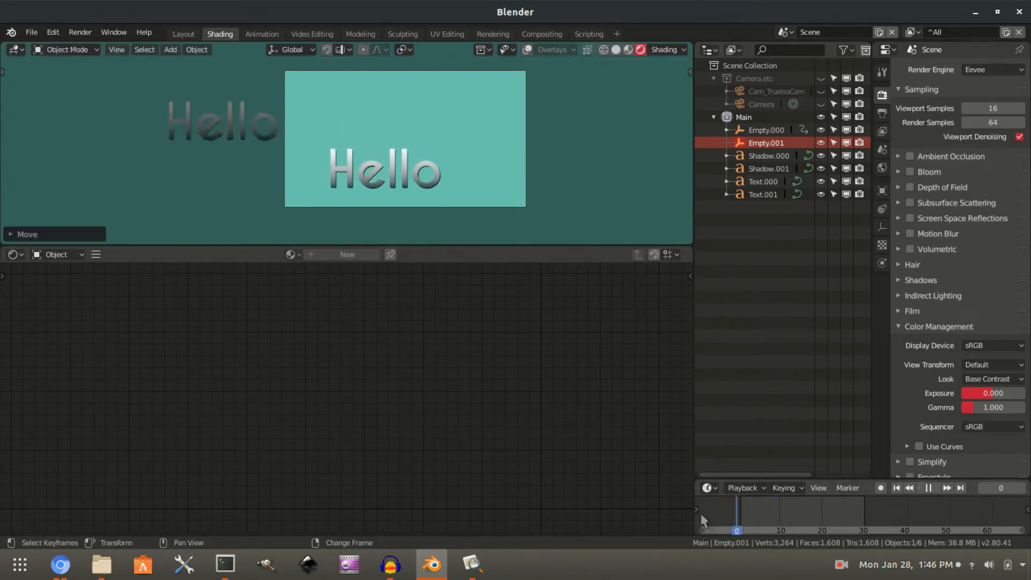
key(space)
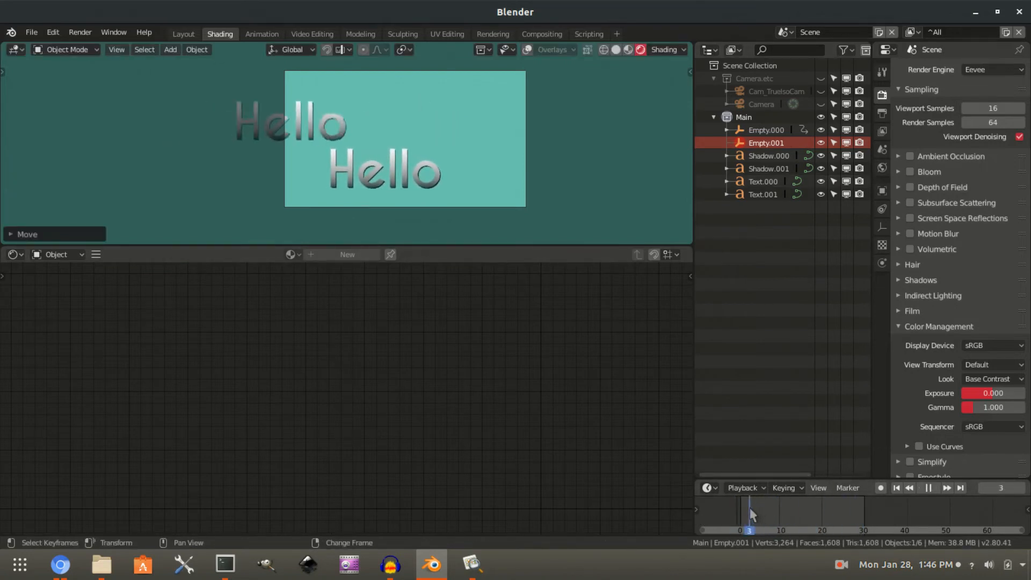
key(s)
click(454, 142)
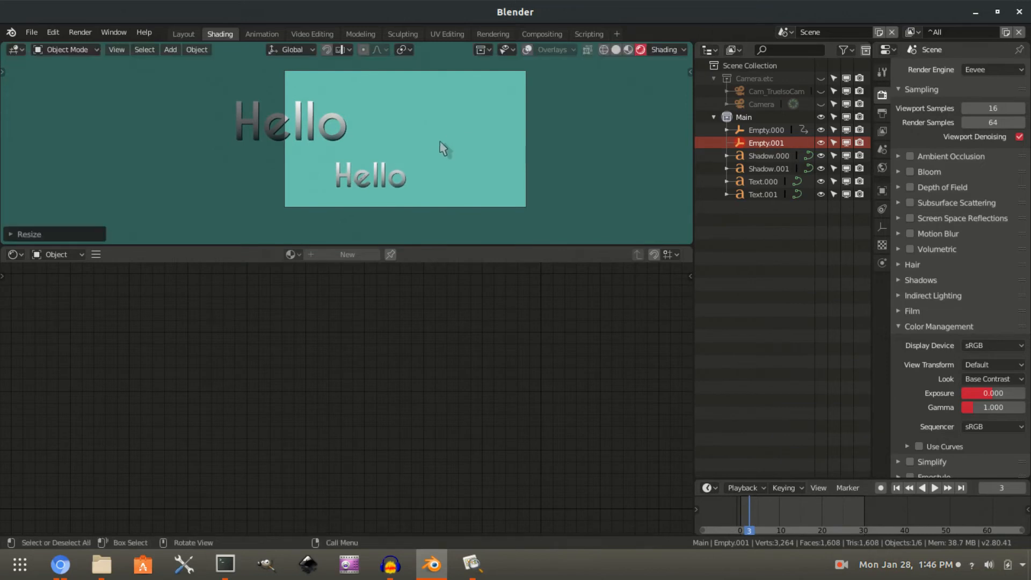
scroll(395, 173, up, 2)
scroll(395, 151, down, 2)
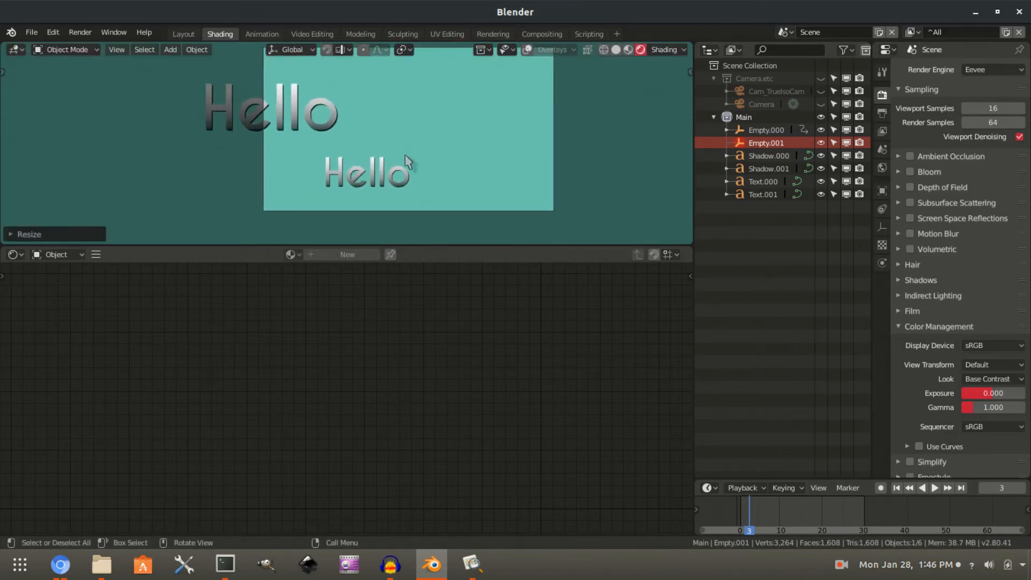
shift+middle_drag(413, 132, 436, 157)
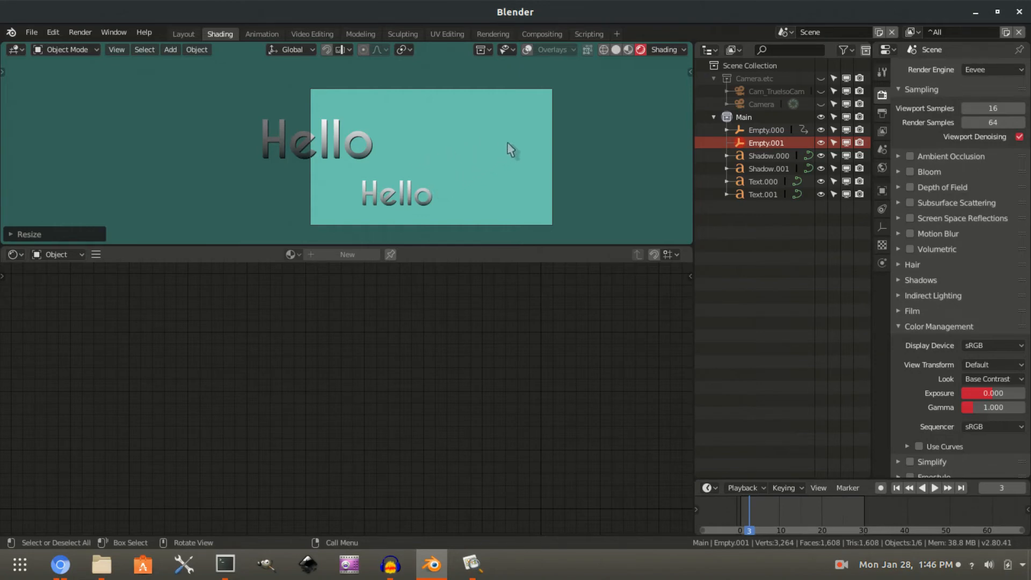
Move Empty.001 just outside the camera frame's right edge and rotate it -90° so its text stands vertically.
key(r)
key(Escape)
key(g)
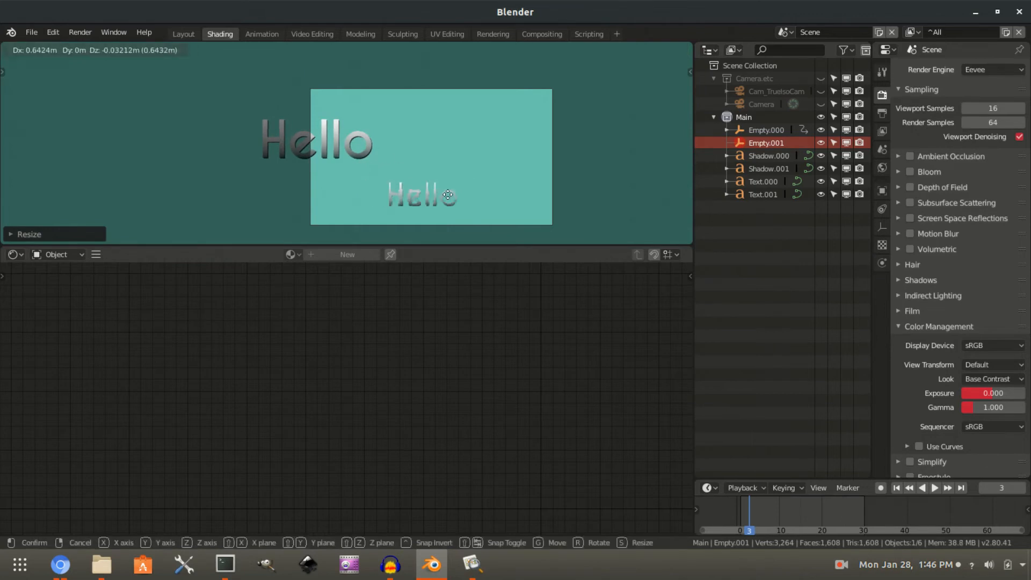
click(594, 201)
key(r)
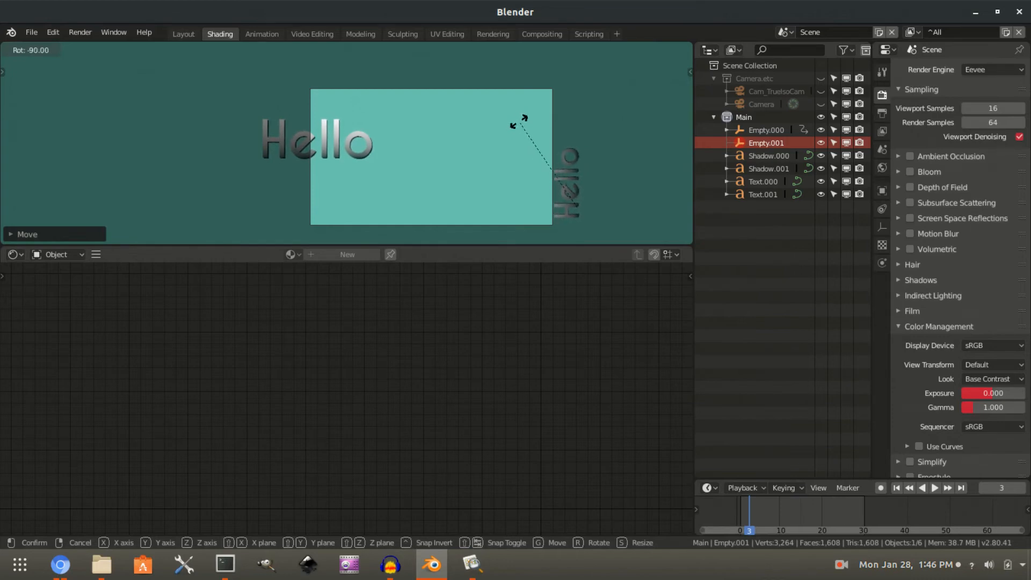
click(520, 122)
key(g)
click(559, 176)
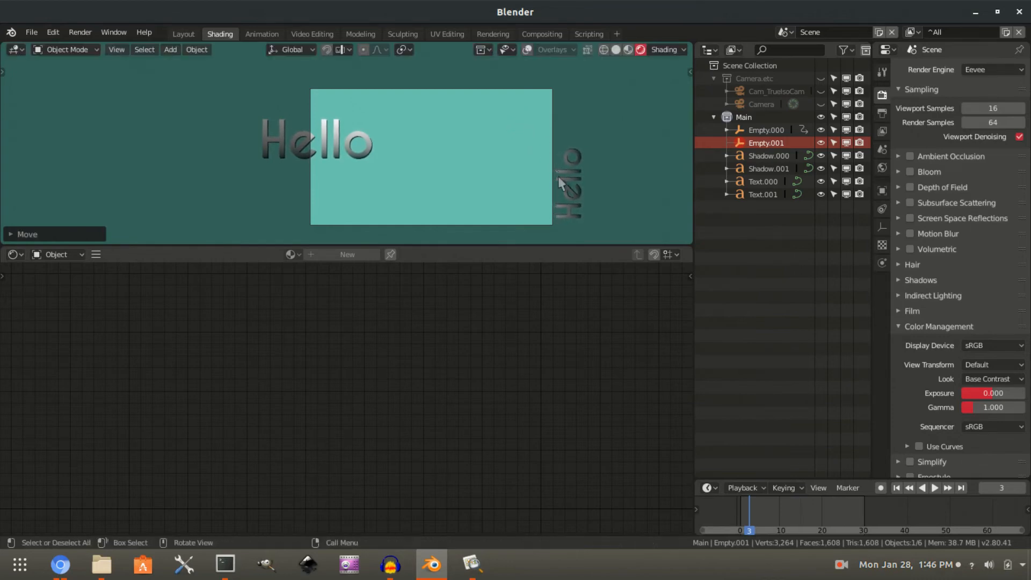
Insert a LocRotScale keyframe on Empty.001 at frame 16 and advance the timeline to frame 24.
key(space)
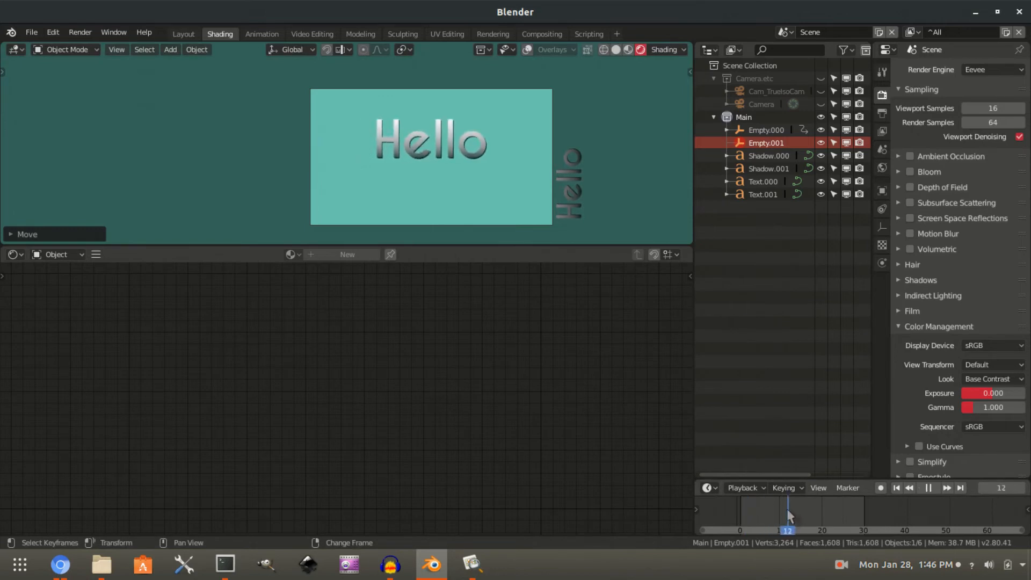
key(space)
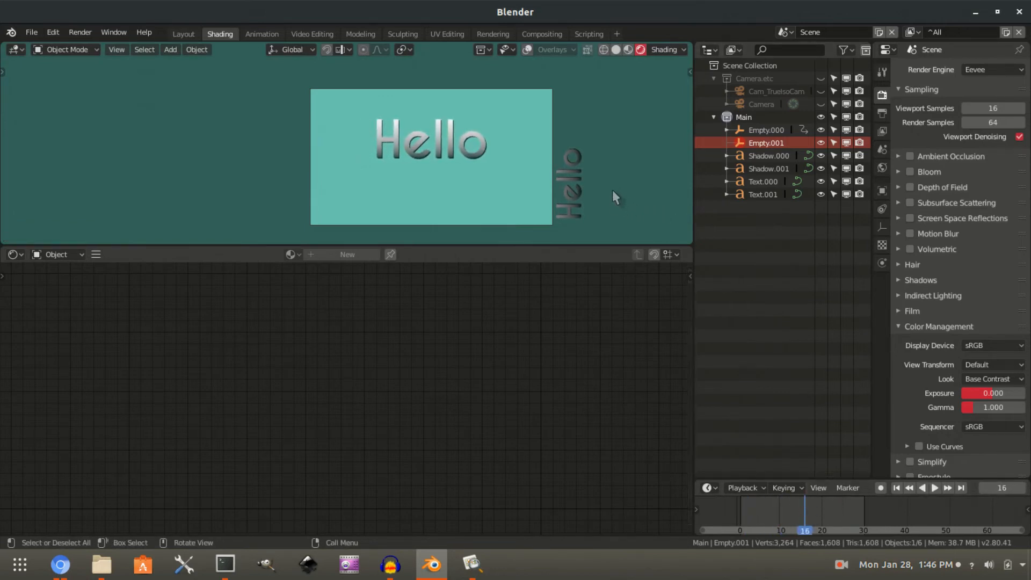
key(i)
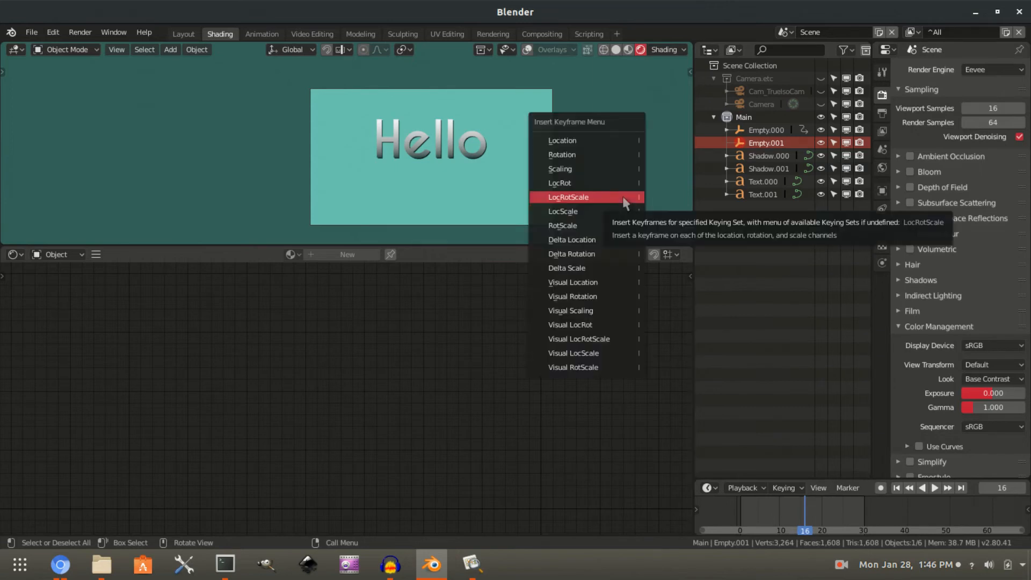
click(622, 198)
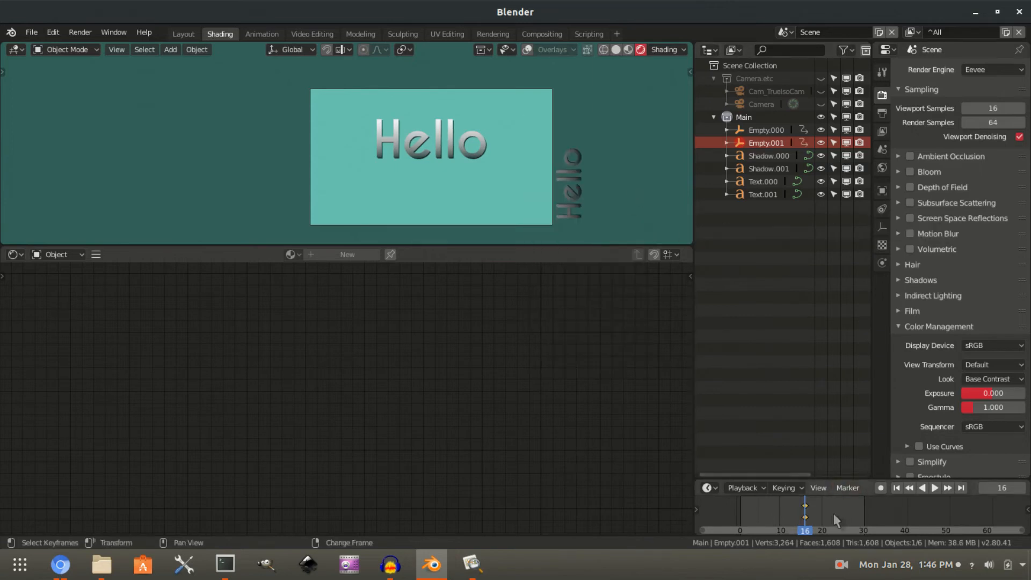
key(space)
key(space)
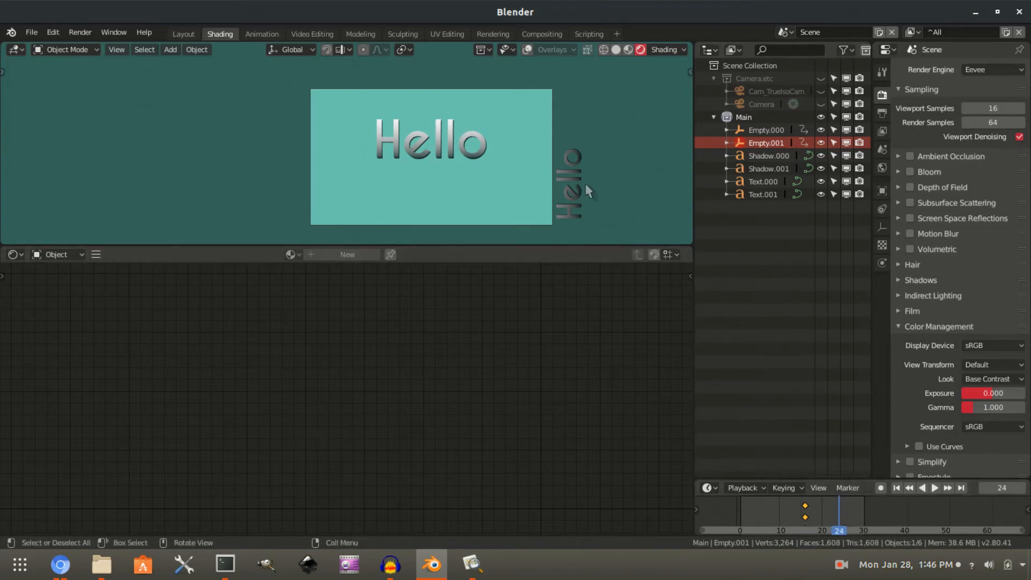
Move Empty.001 inside the camera frame and rotate it 90° so its text reads horizontally below the original Hello.
key(g)
click(452, 193)
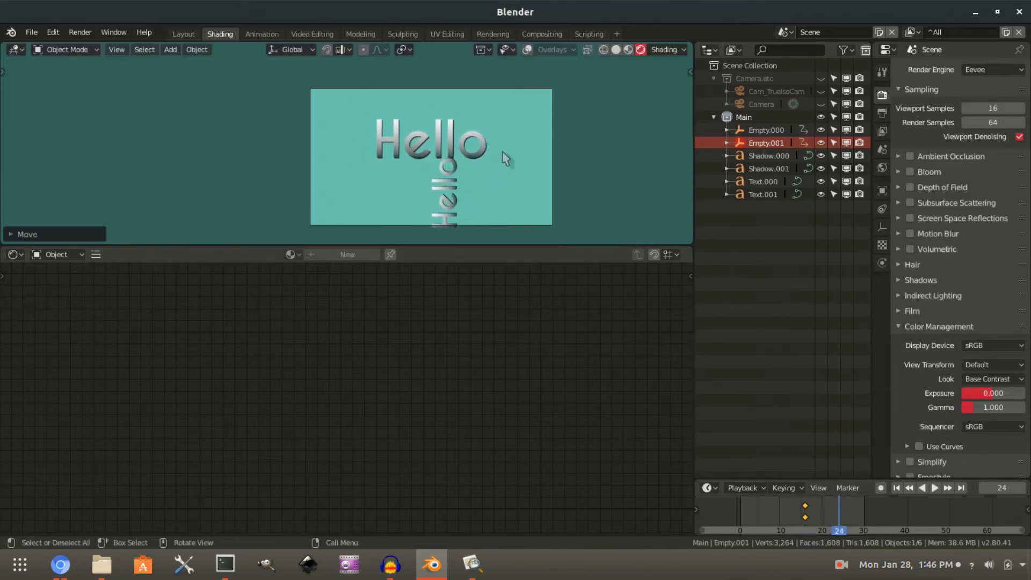
key(r)
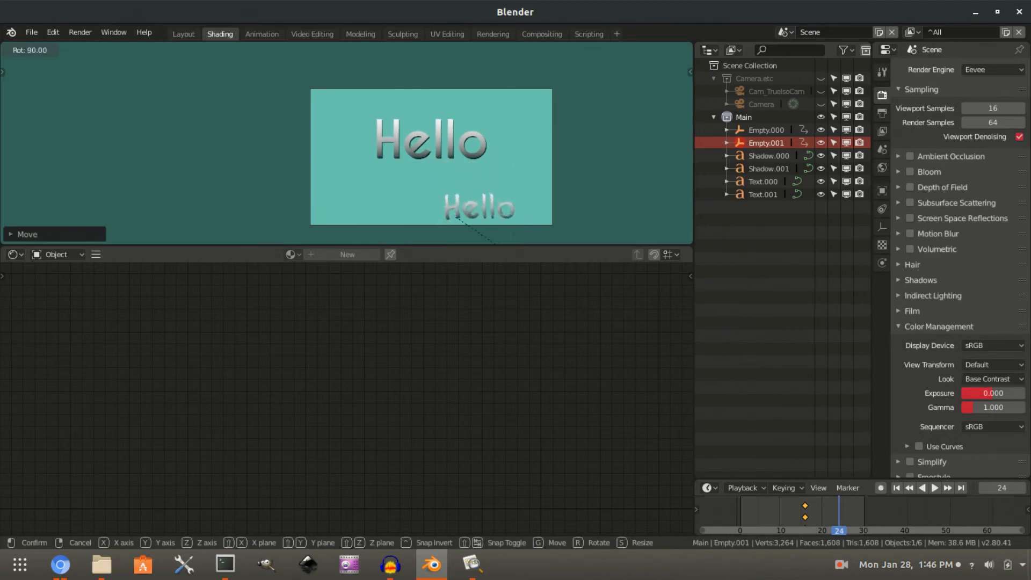
click(492, 243)
key(g)
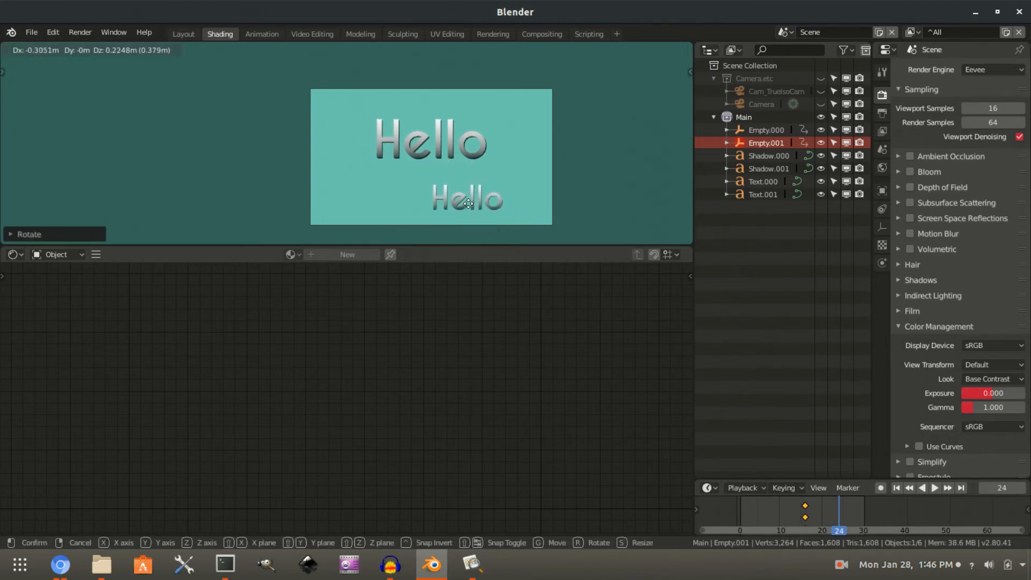
click(478, 209)
Insert a LocRotScale keyframe on Empty.001 at frame 24 and play back its entrance.
key(i)
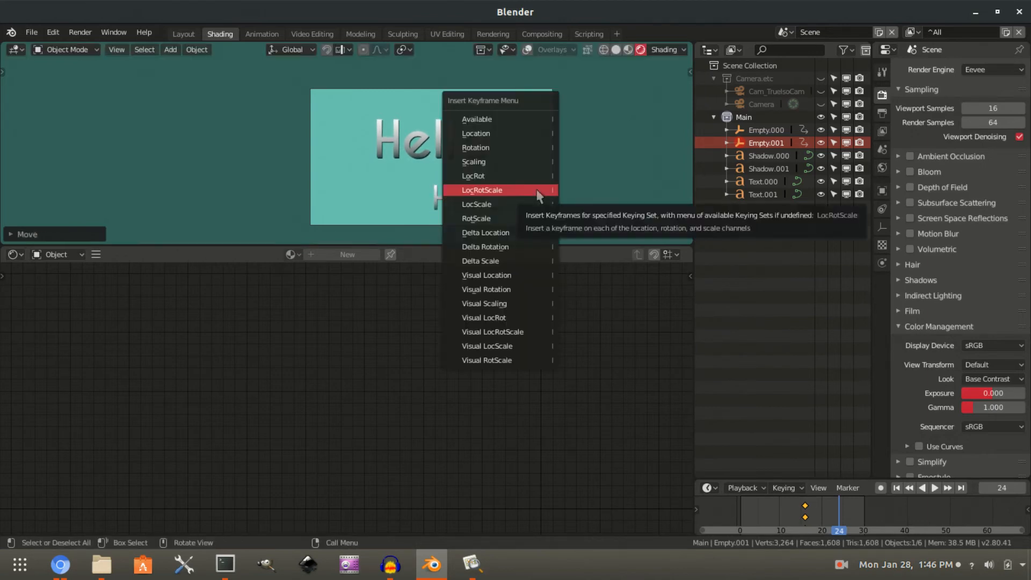
click(536, 189)
key(space)
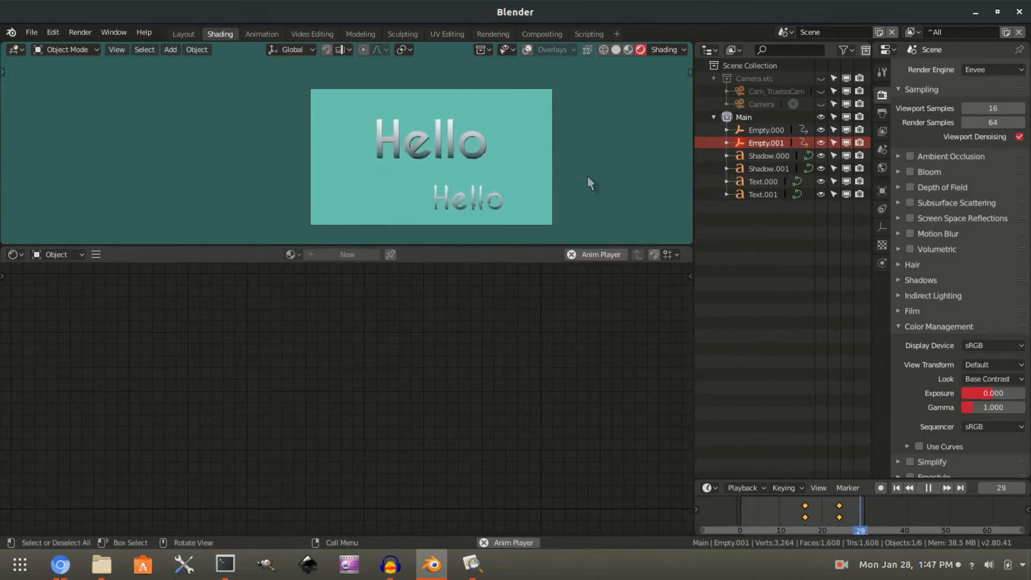
key(space)
Try Bounce interpolation on Empty.001's keyframes and preview the motion.
key(t)
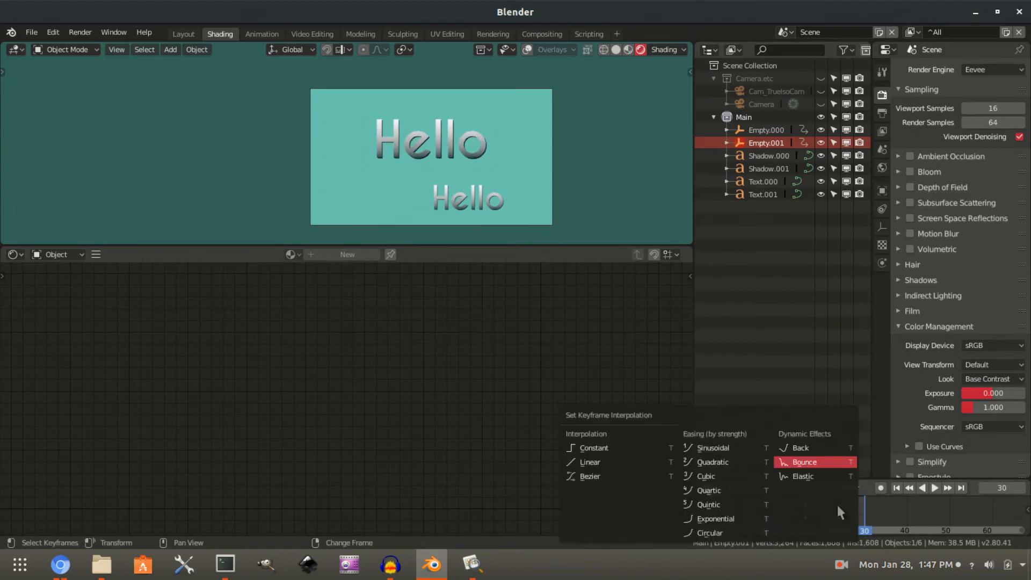
click(818, 459)
key(space)
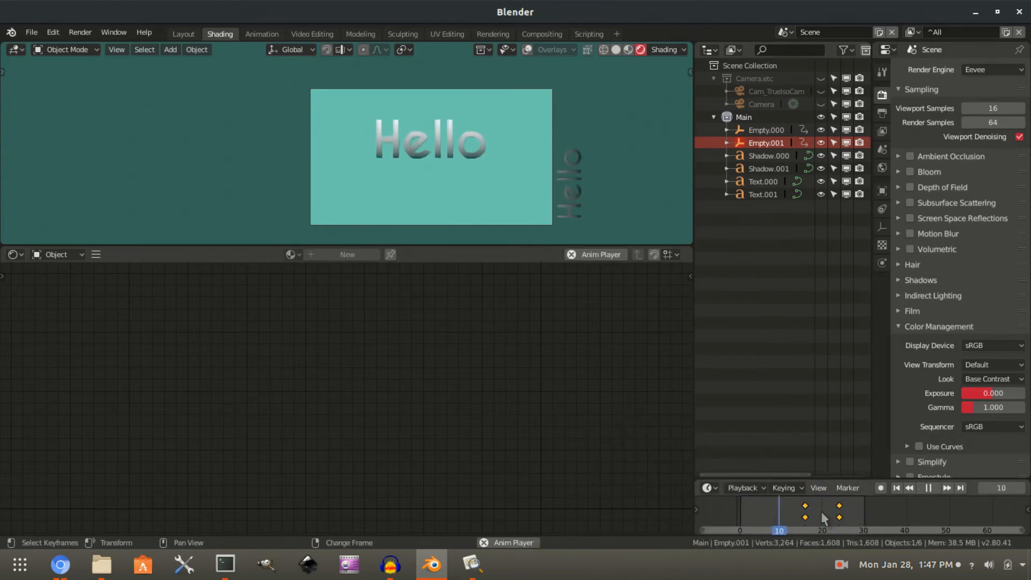
key(space)
Try Back interpolation on Empty.001's keyframes and play the animation.
key(t)
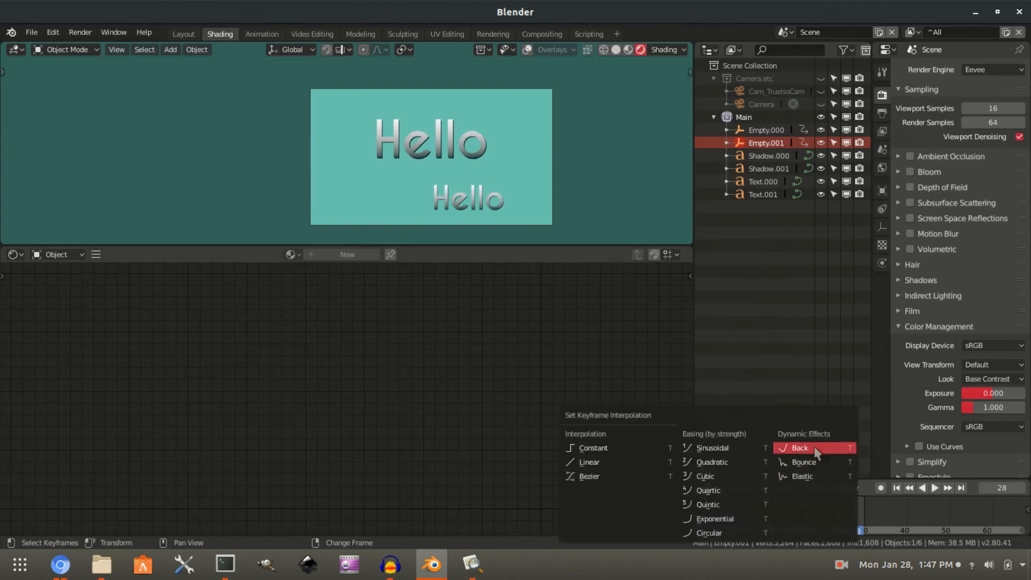
click(817, 448)
key(space)
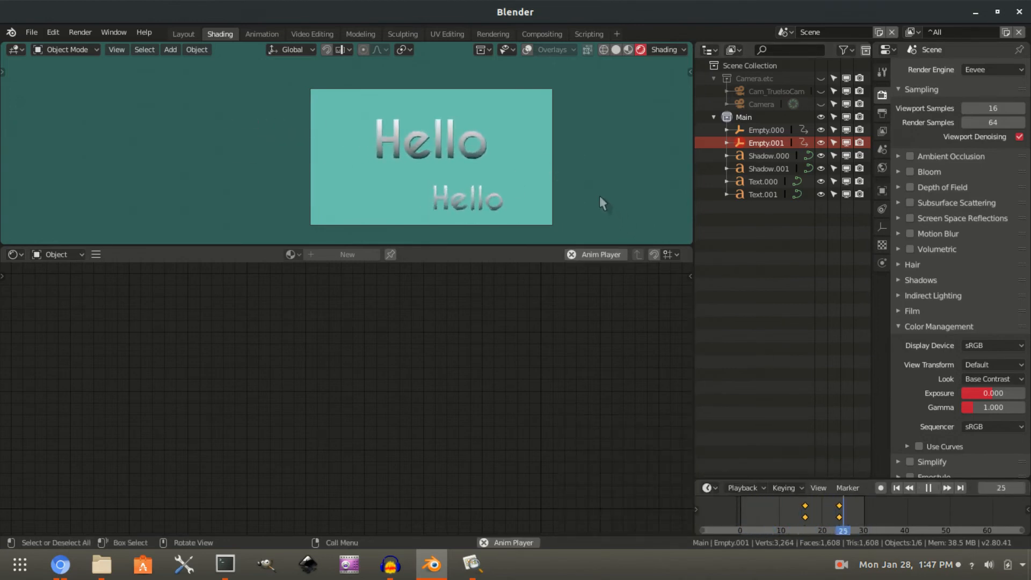
key(space)
Set Empty.001's keyframes to Elastic interpolation, preview the entrance and stop at frame 24.
key(t)
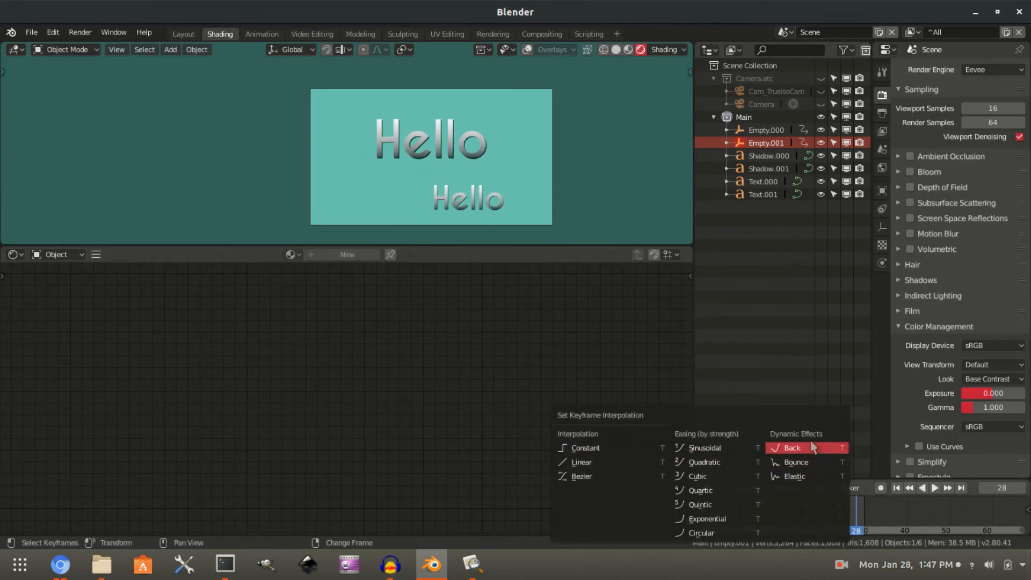
click(816, 476)
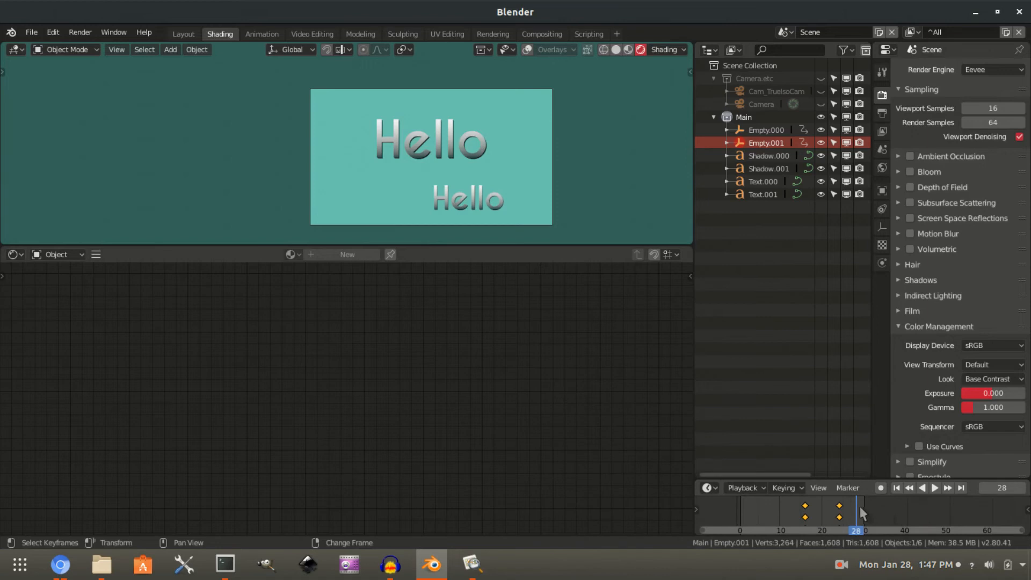
key(space)
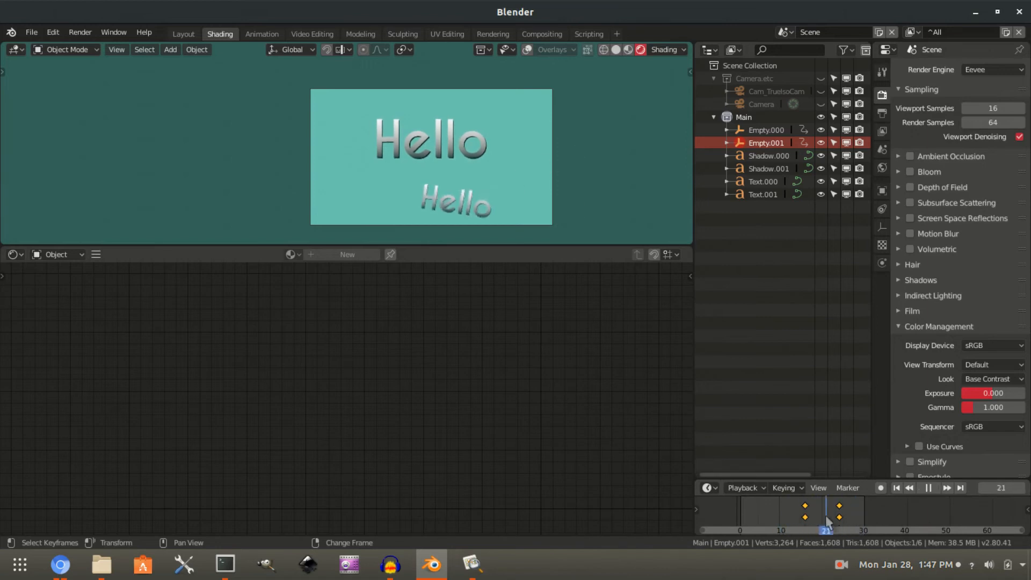
drag(827, 519, 844, 519)
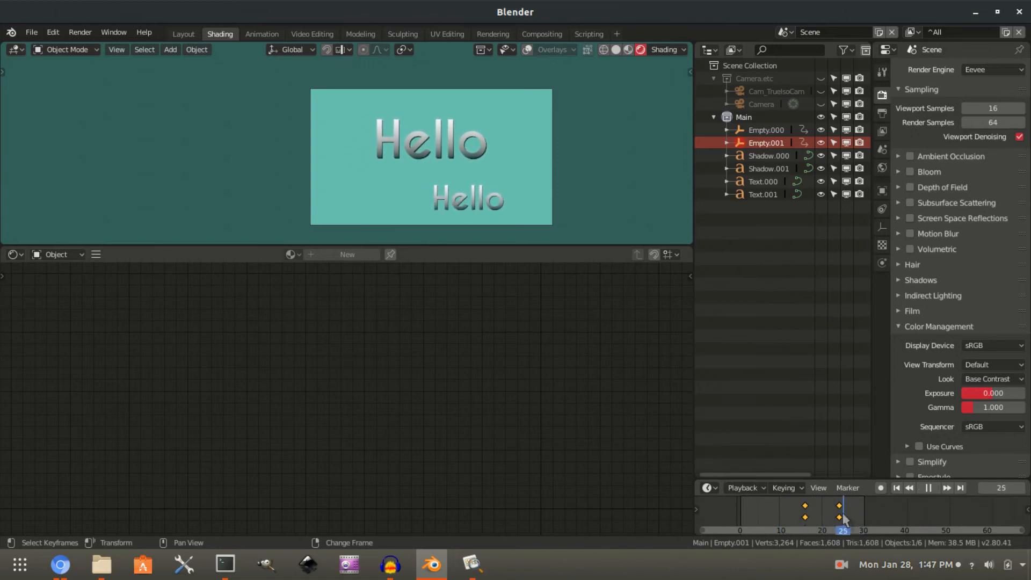
key(space)
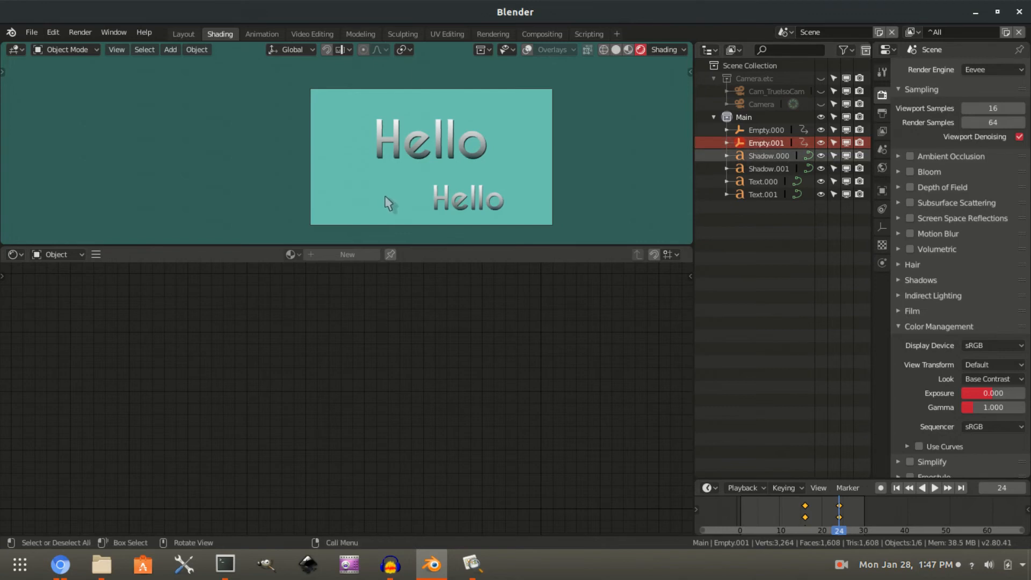
Add a Plain Axes empty and rename it Empty.002.
key(shift+a)
mouse_move(362, 299)
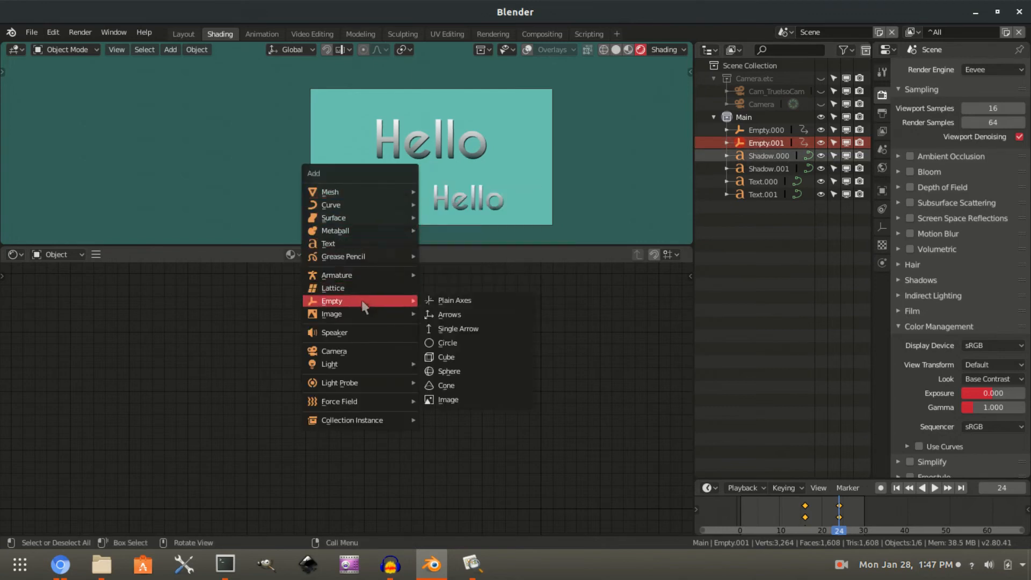
click(446, 302)
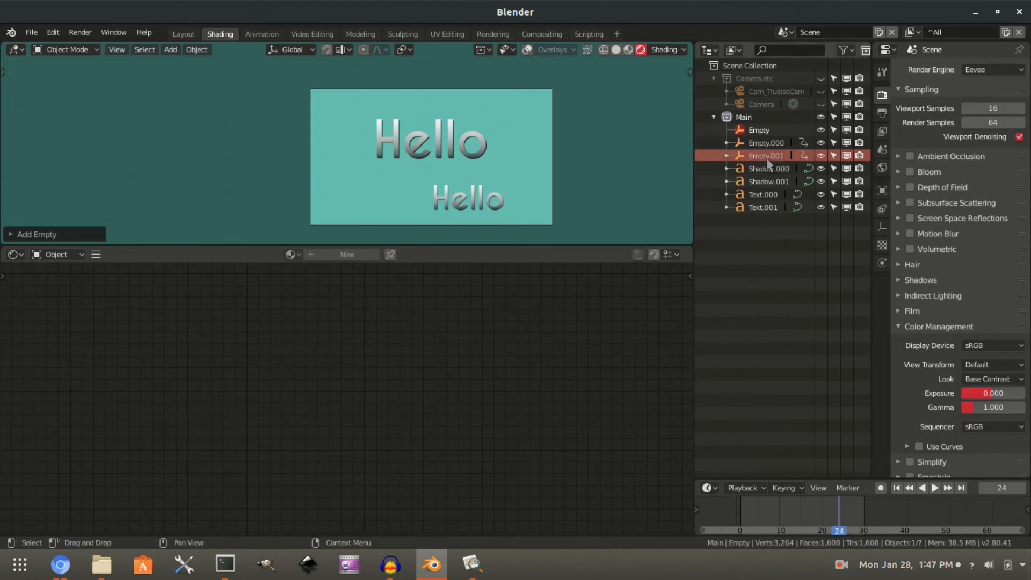
click(761, 130)
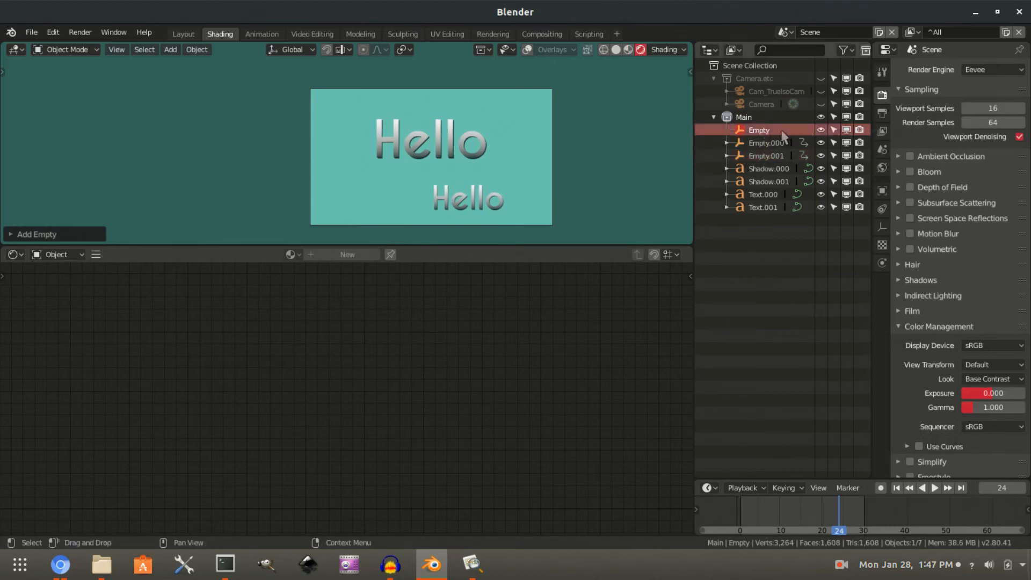
double_click(771, 130)
key(Return)
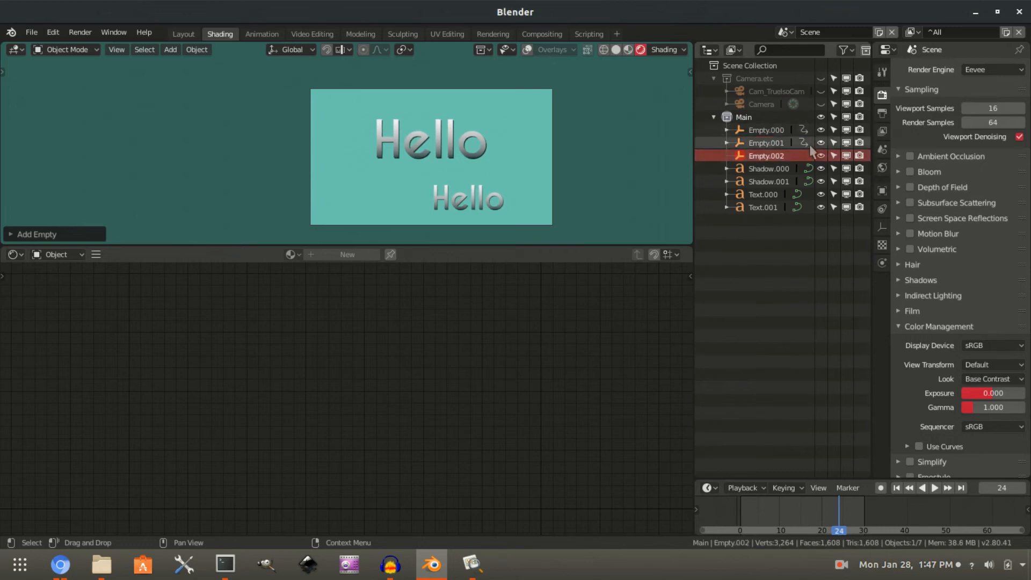
Parent Empty.000 and Empty.001 to Empty.002, leaving only Empty.002 selected.
click(768, 130)
ctrl+click(767, 142)
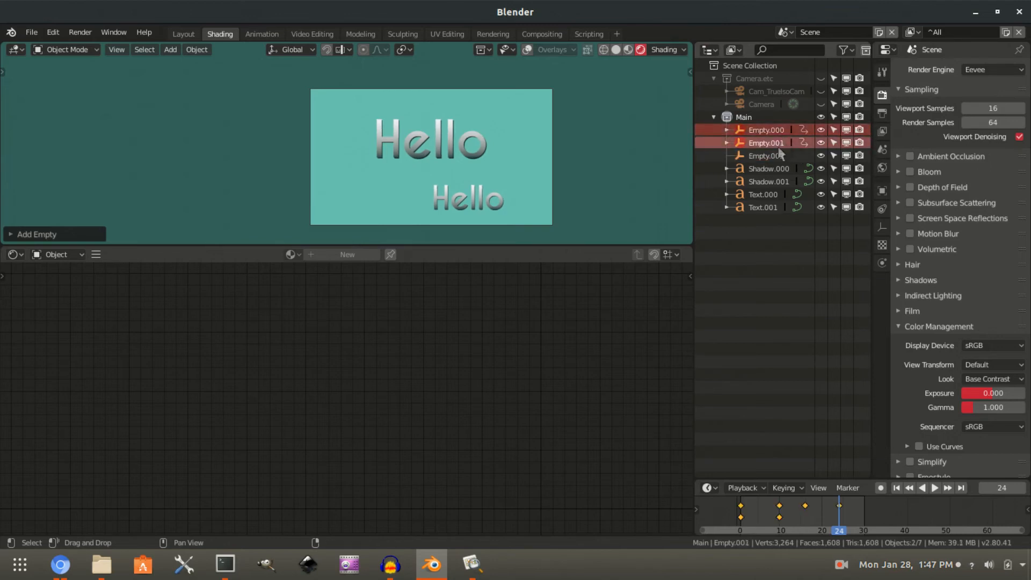
ctrl+click(775, 157)
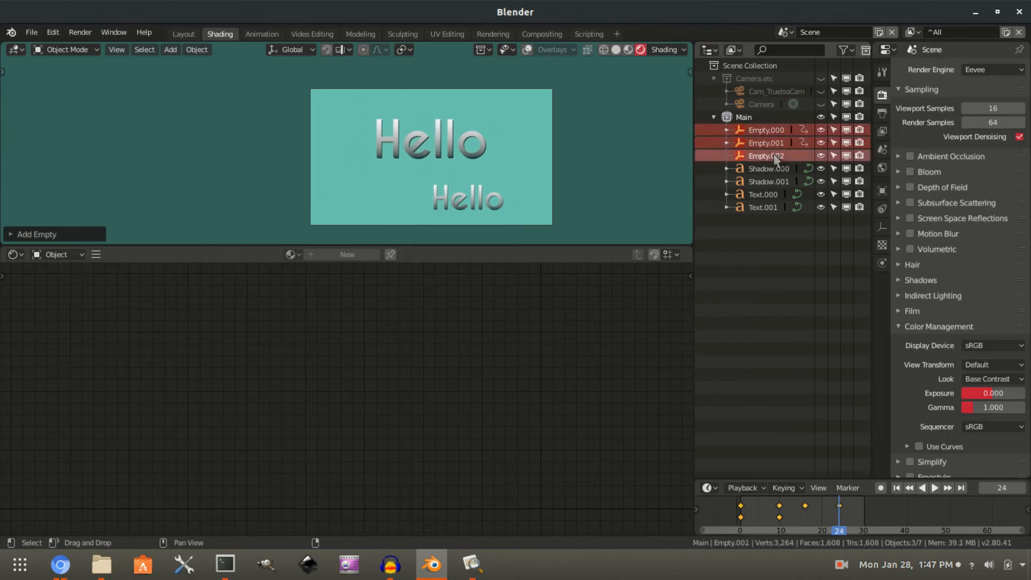
key(ctrl+p)
click(500, 154)
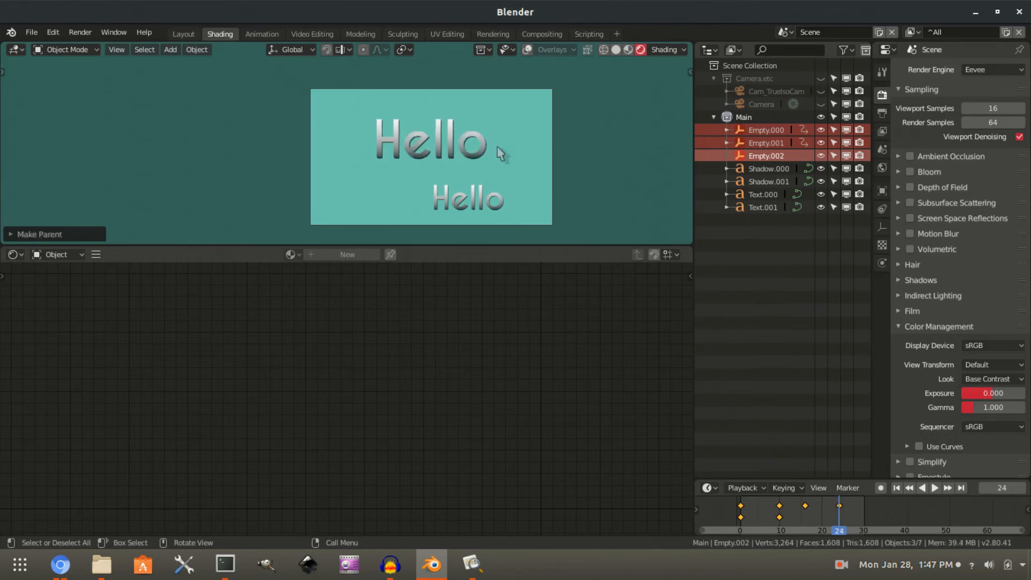
click(785, 156)
Test the parenting by temporarily scaling and moving Empty.002.
key(s)
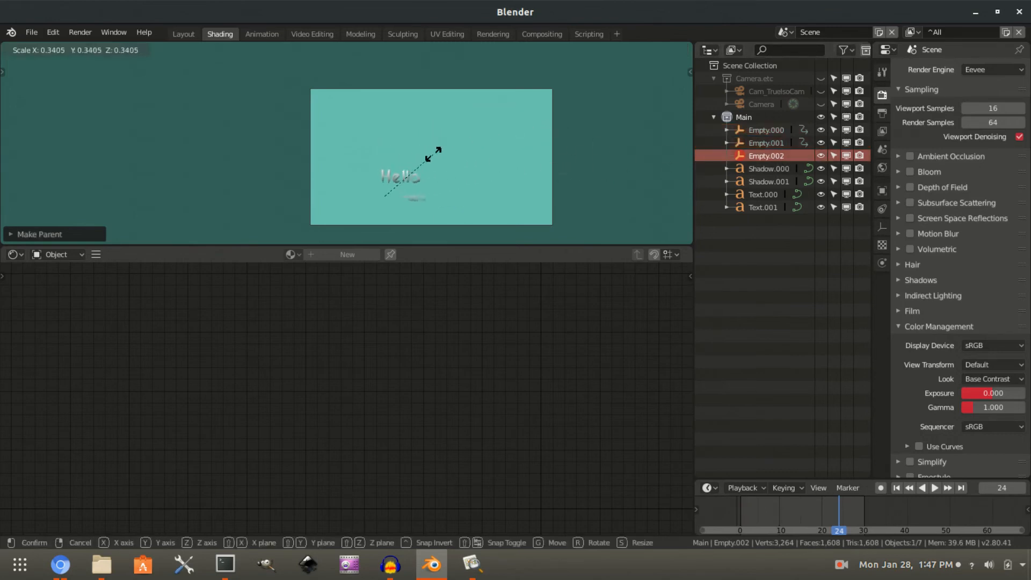
right_click(479, 139)
key(g)
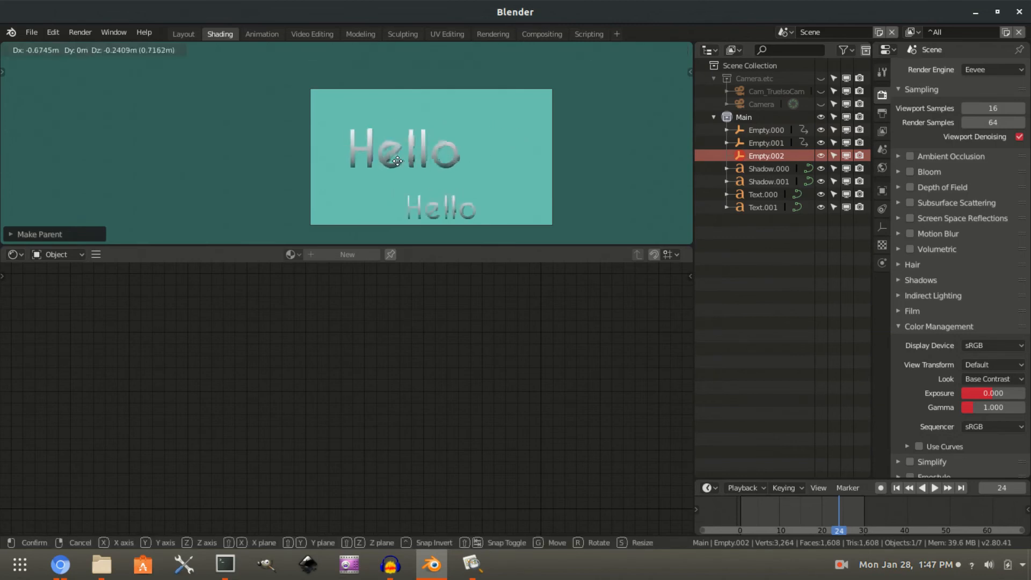
right_click(347, 136)
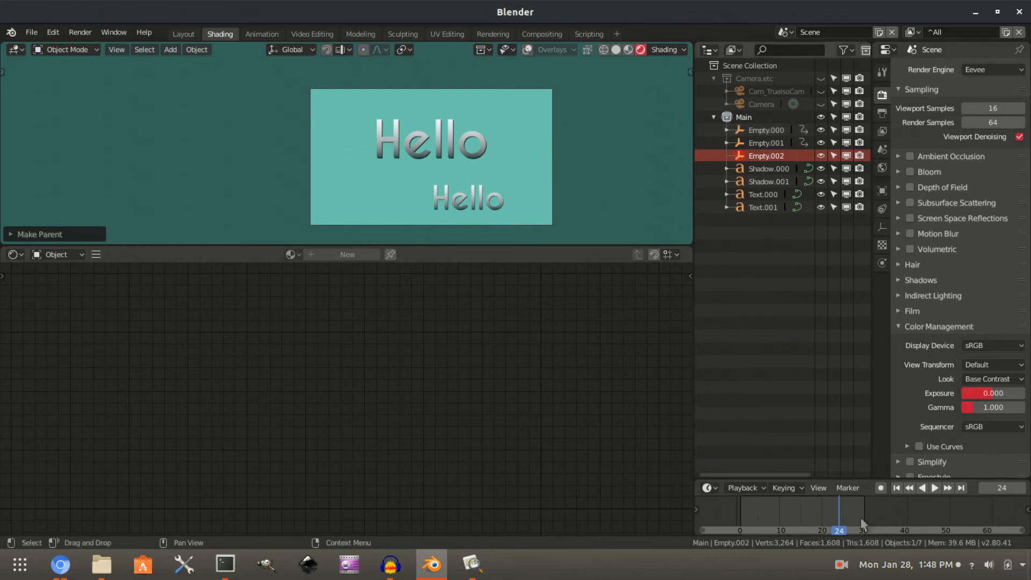
Insert a keyframe on Empty.002 at frame 24 and advance the timeline to frame 30.
key(i)
click(507, 140)
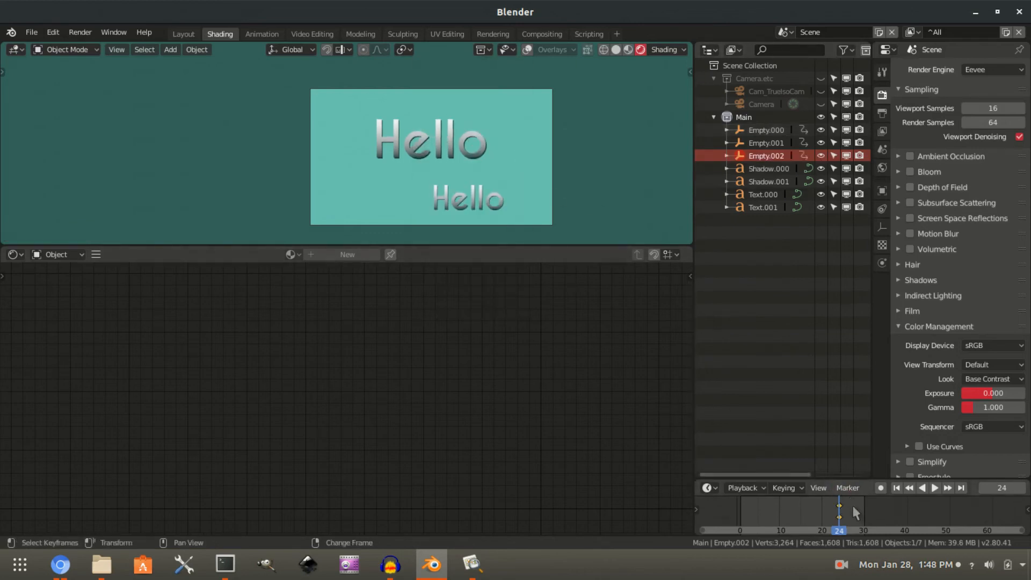
key(space)
key(space)
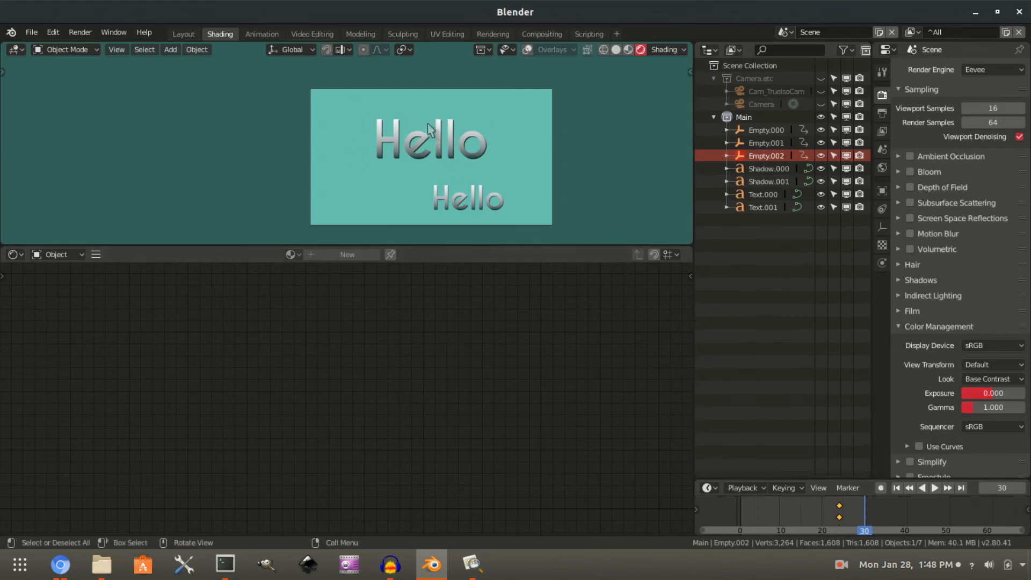
Scale Empty.002 to about 0.42 and move both texts to the camera frame's lower-left area.
key(s)
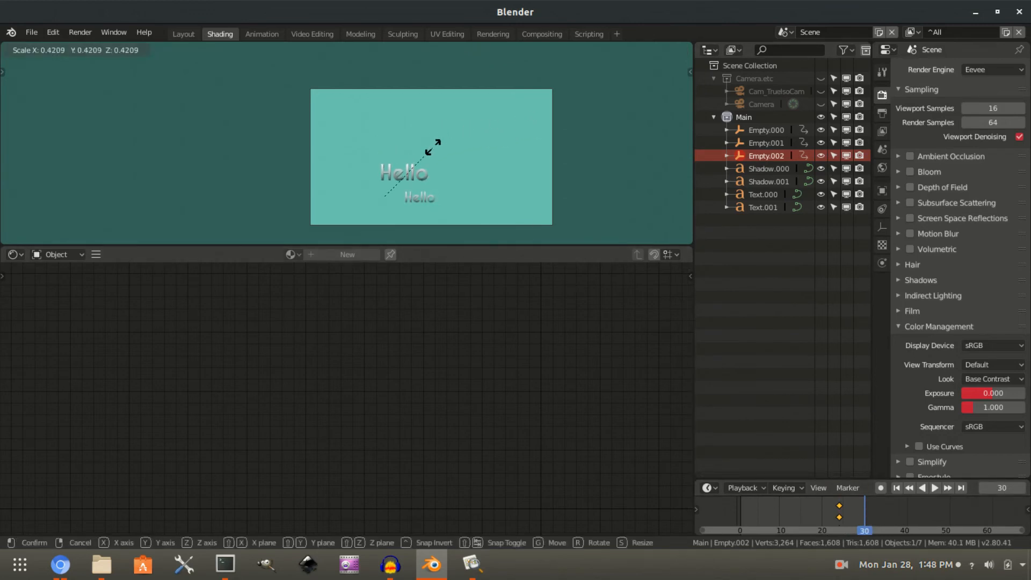
click(432, 148)
key(g)
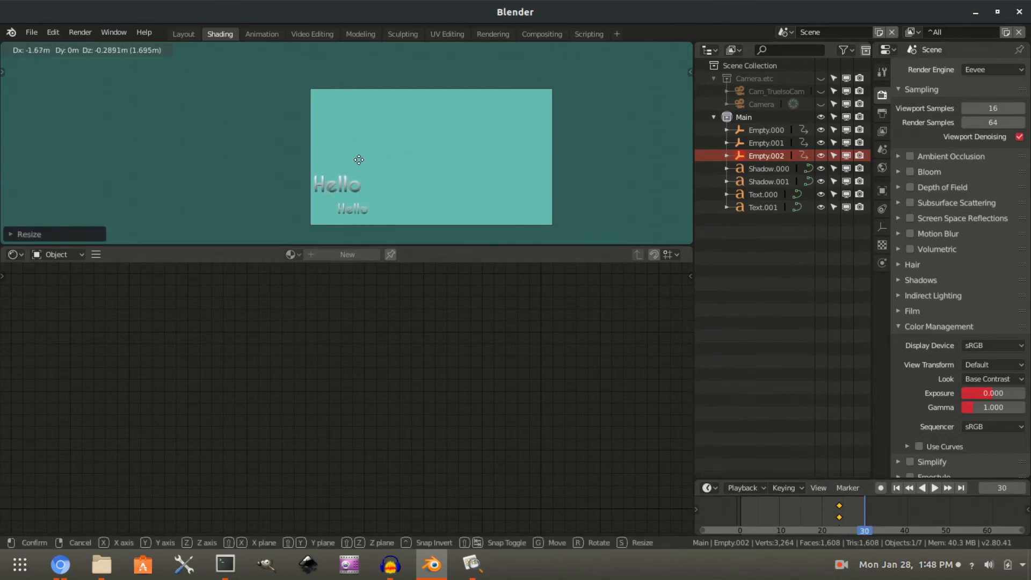
click(358, 160)
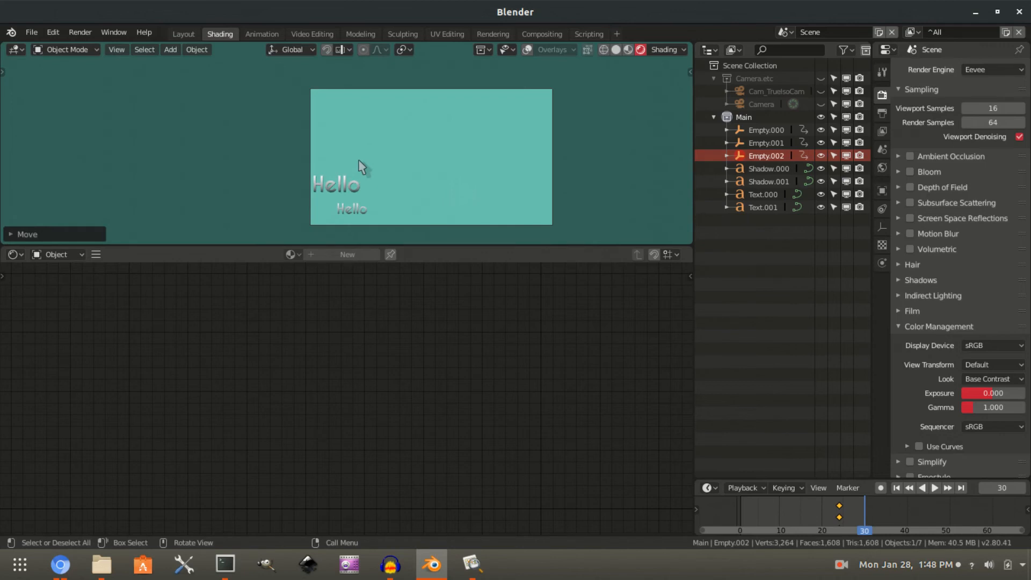
Move Empty.001 so its text sits left-aligned closely beneath the larger Hello, and keyframe it at frame 30.
click(766, 143)
scroll(321, 188, up, 4)
key(g)
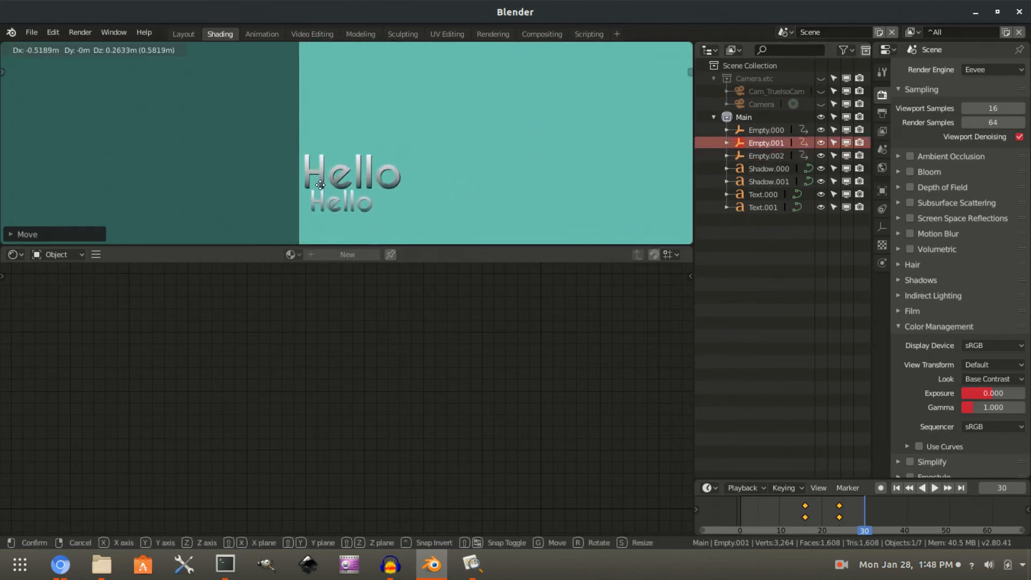
click(318, 196)
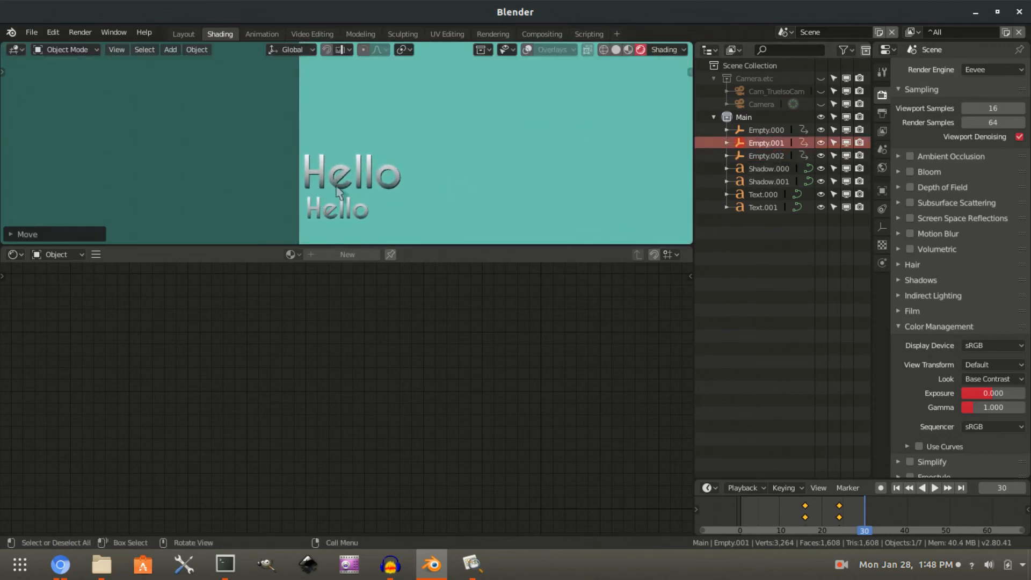
key(i)
click(352, 177)
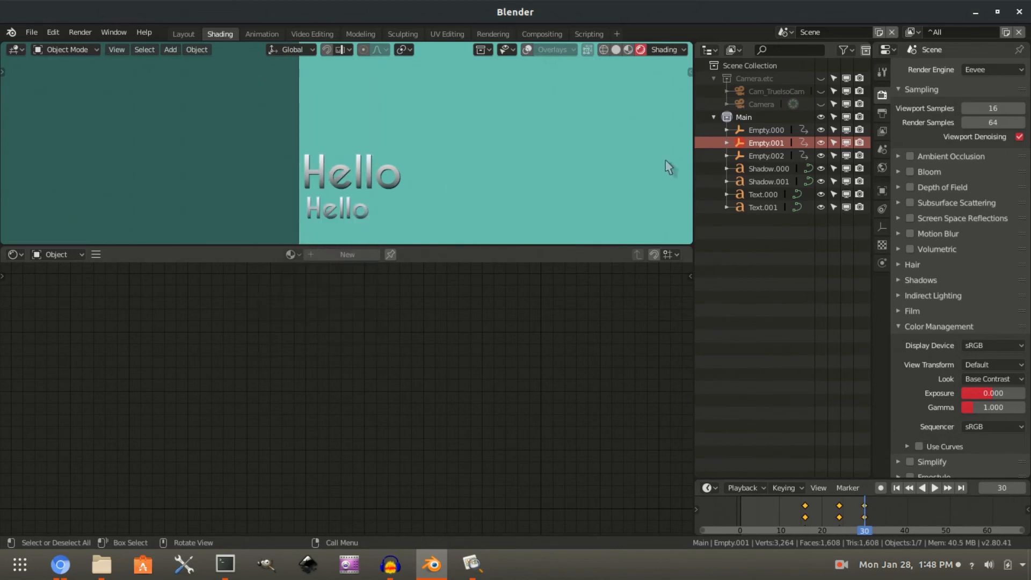
Insert a LocRotScale keyframe on Empty.002 at frame 30.
click(764, 134)
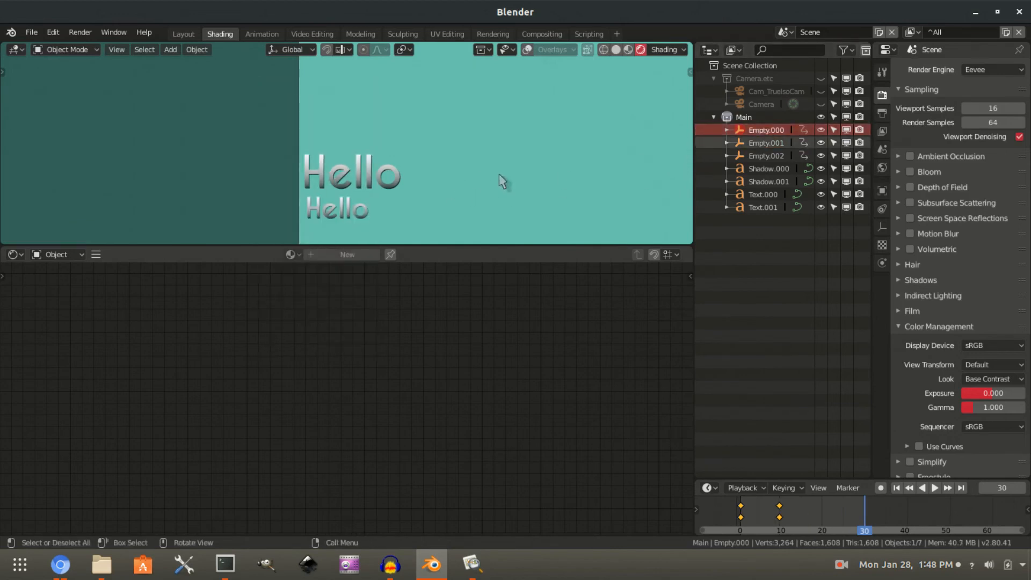
click(766, 155)
key(i)
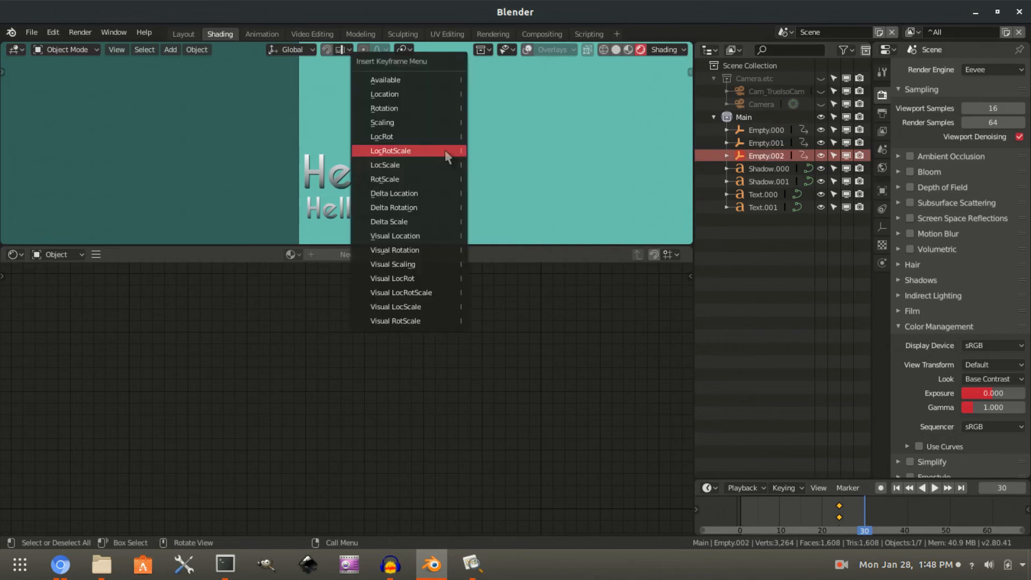
click(445, 150)
scroll(472, 188, down, 4)
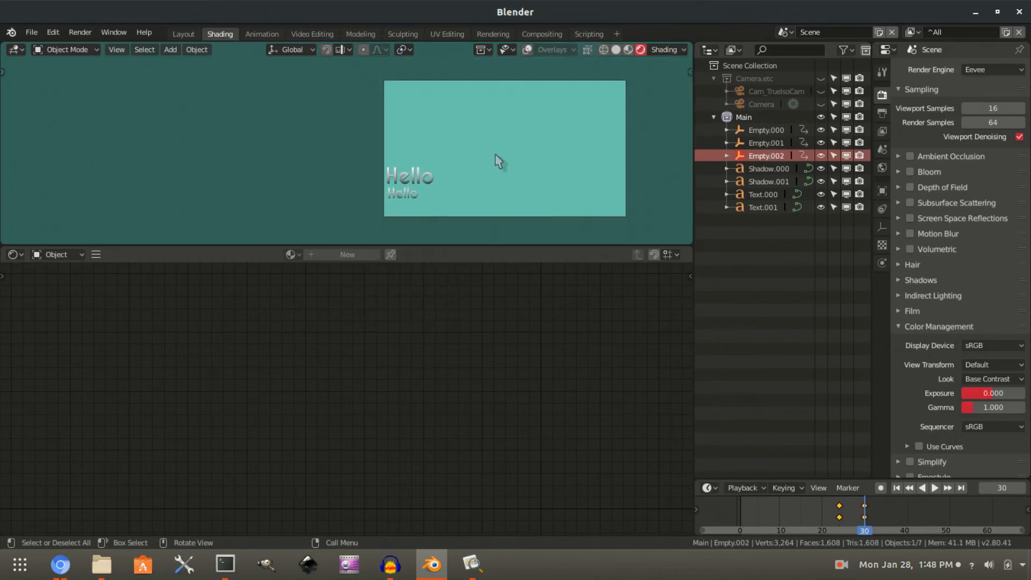
Set the scene's end frame to 60 and play back the text animation.
shift+middle_drag(496, 161, 436, 170)
key(space)
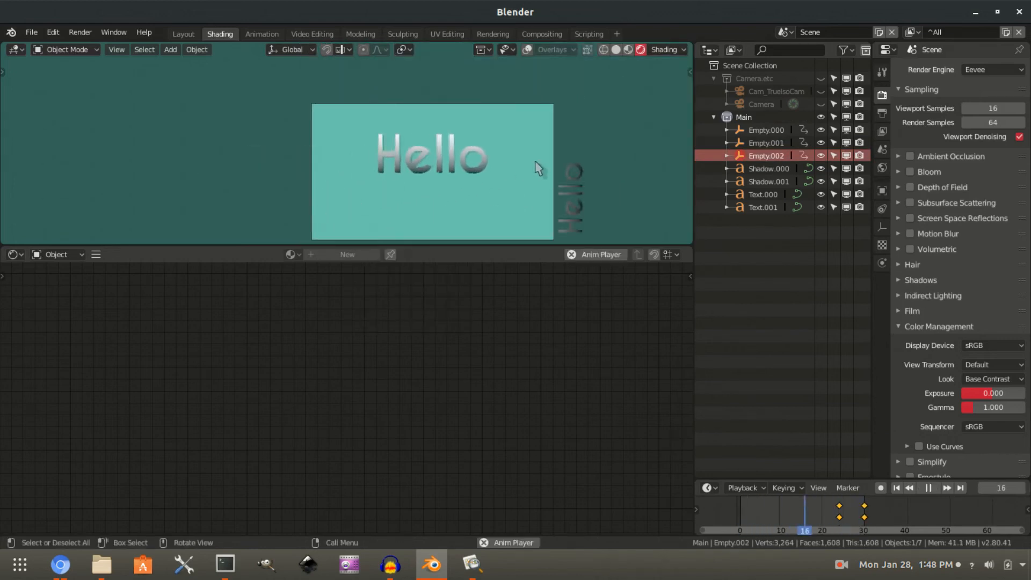
key(space)
scroll(963, 487, down, 5)
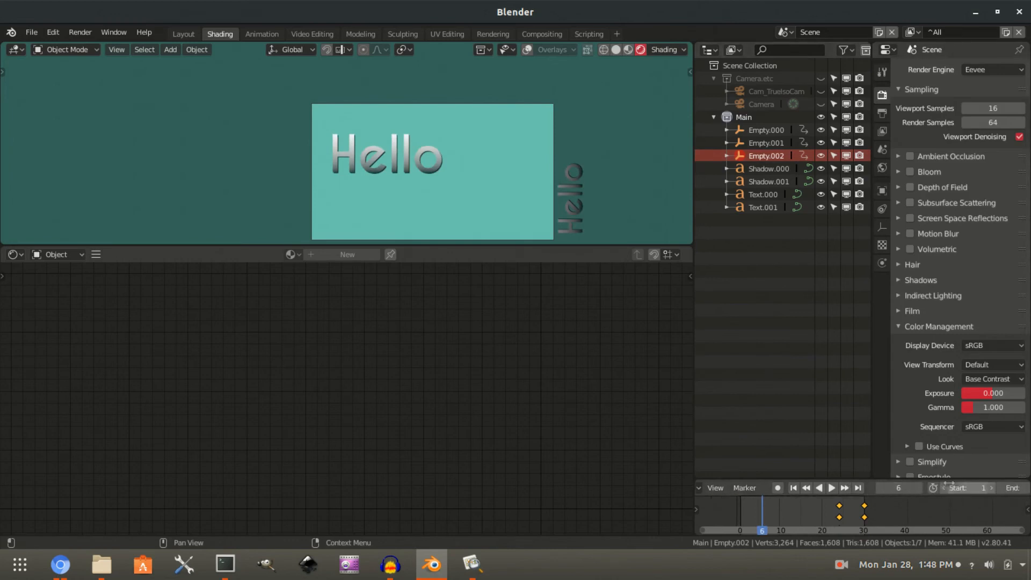
click(990, 487)
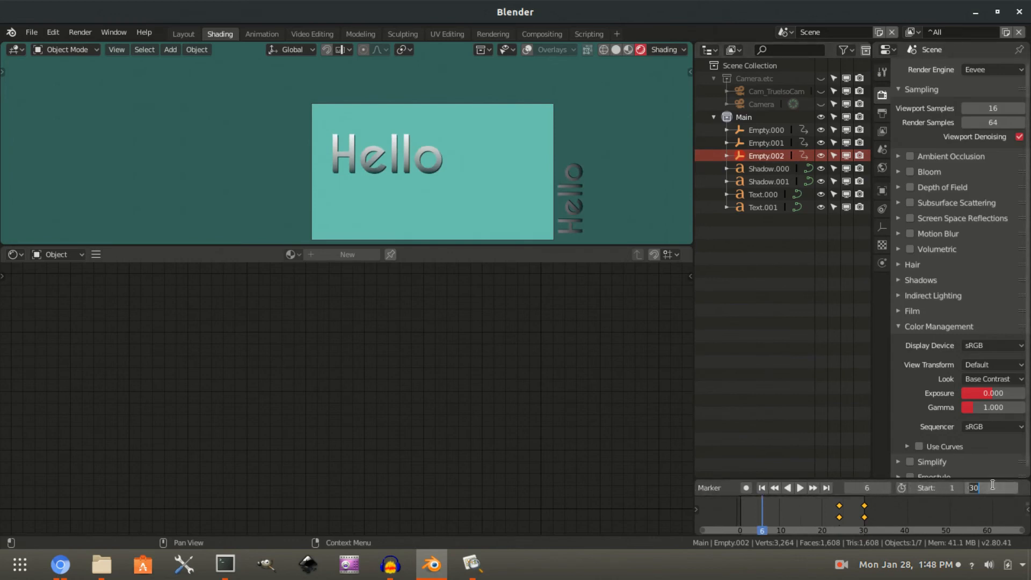
text(60)
key(Return)
key(space)
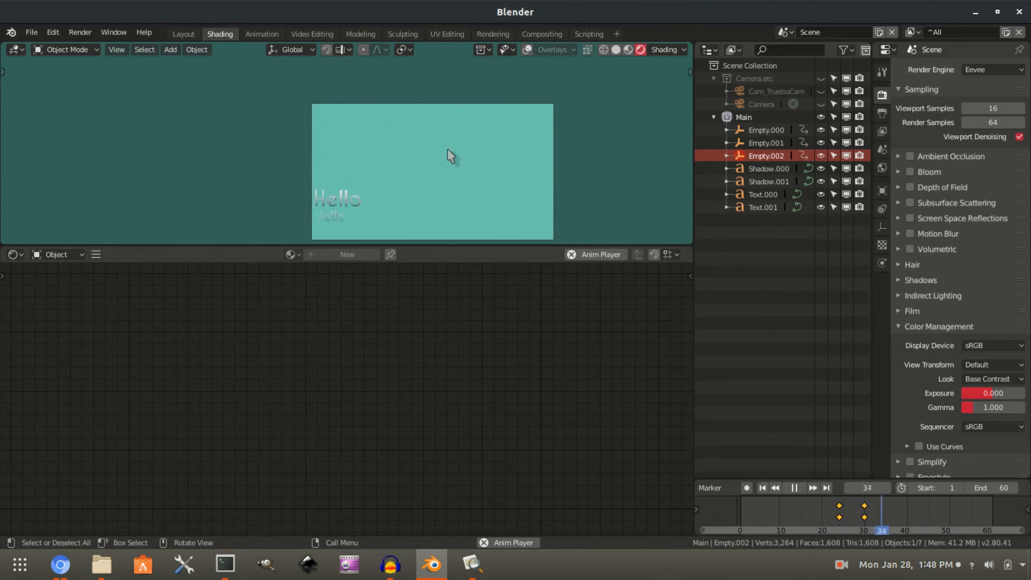
key(space)
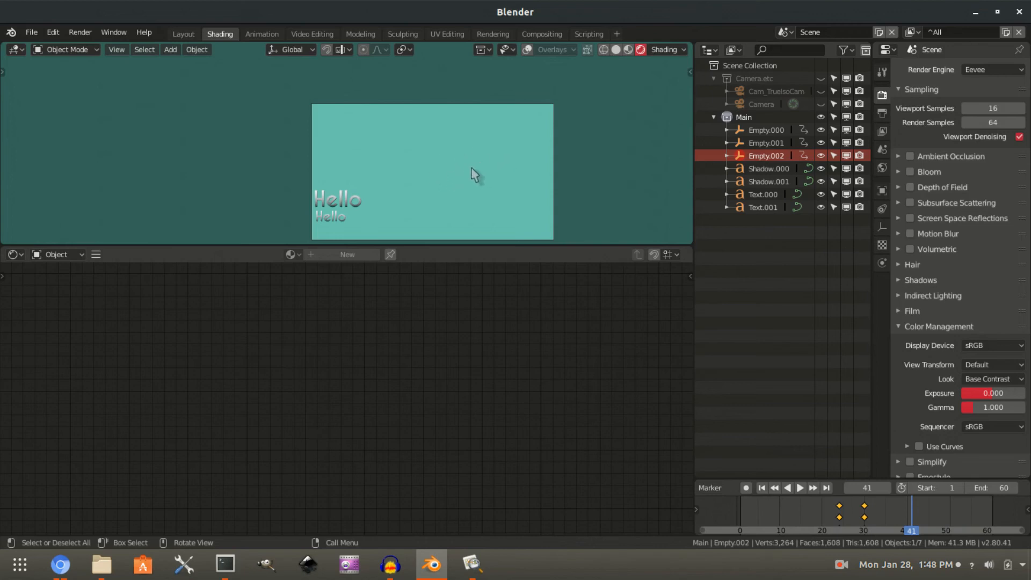
Switch the render engine from Eevee to Cycles.
shift+middle_drag(444, 181, 440, 152)
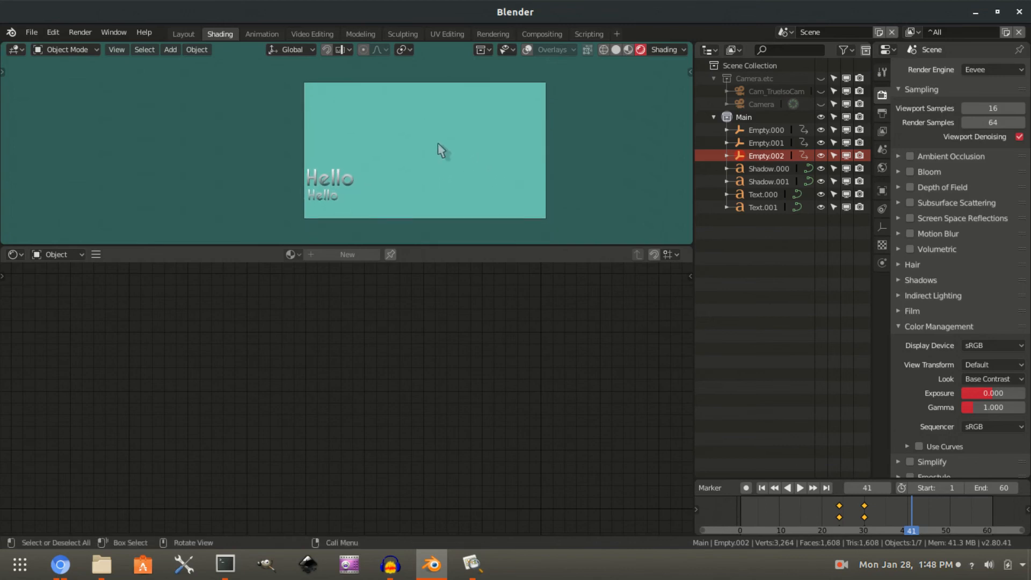
click(992, 69)
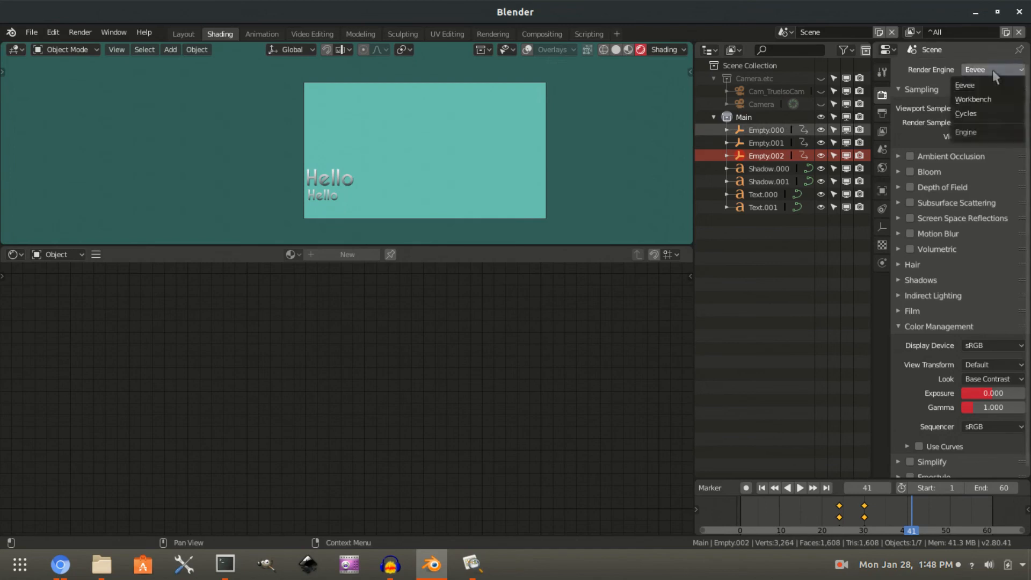
click(989, 102)
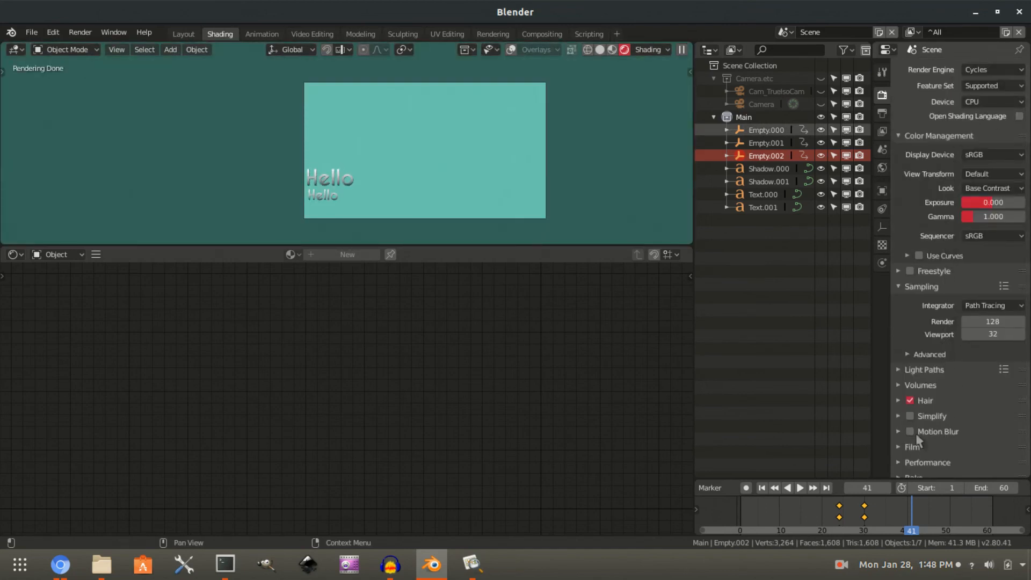
Enable Motion Blur in the render settings and set its shutter to 0.20.
click(898, 432)
scroll(928, 408, down, 3)
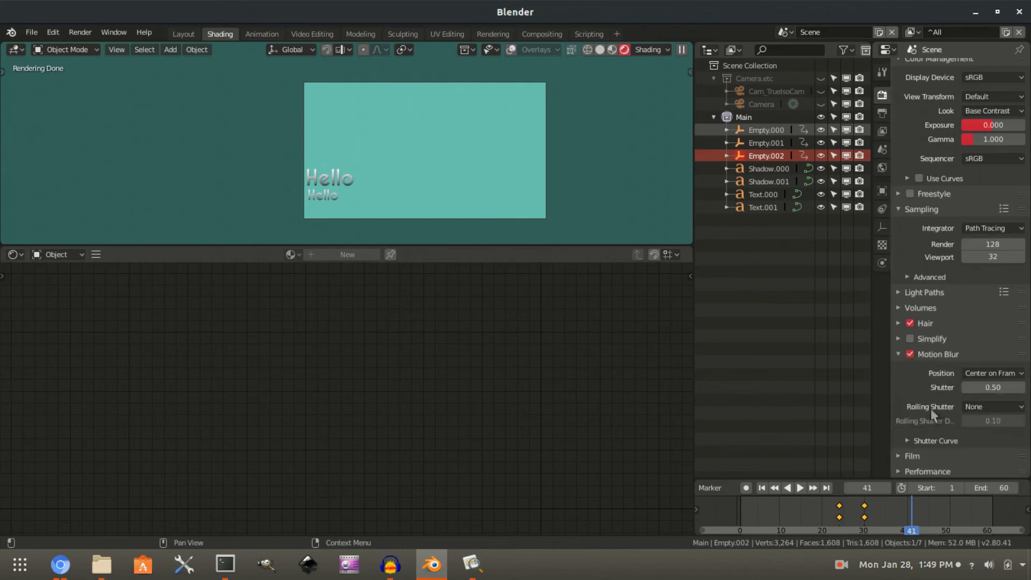
click(1004, 387)
text(0)
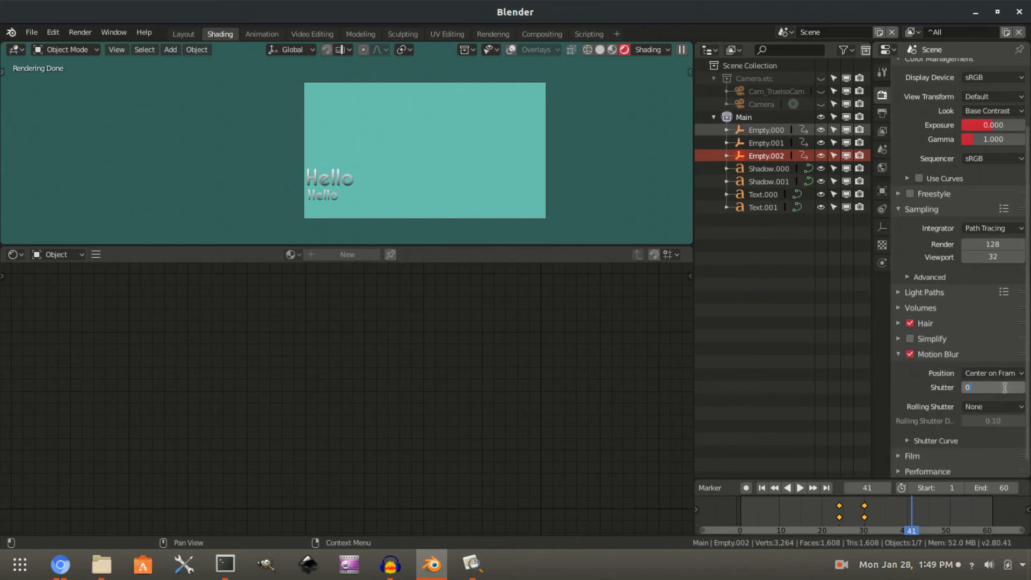
text(.2)
key(Return)
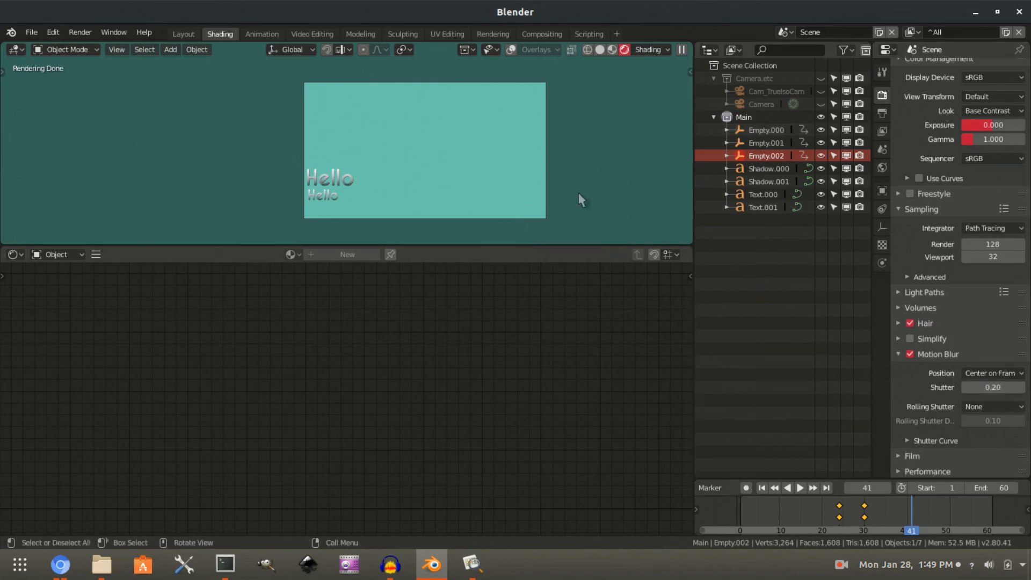
click(899, 354)
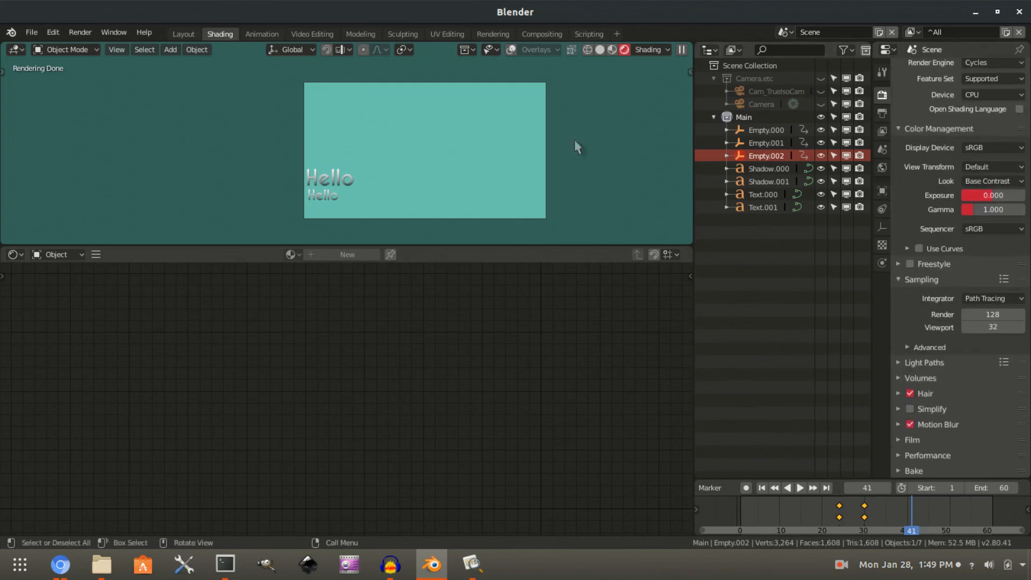
Unhide and select the Camera object, and insert a LocRotScale keyframe on it at frame 40.
click(763, 106)
click(819, 103)
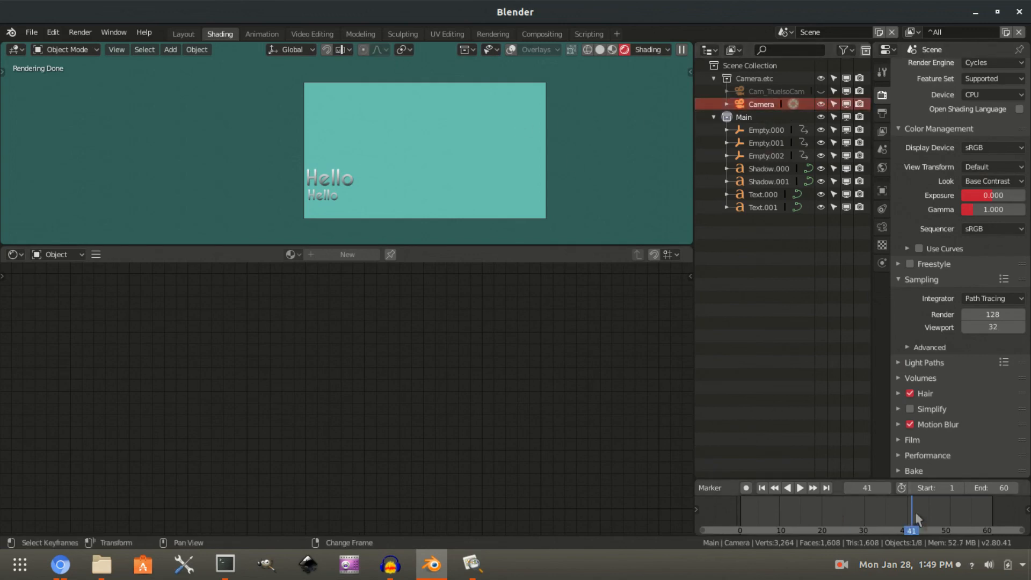
right_drag(915, 511, 907, 513)
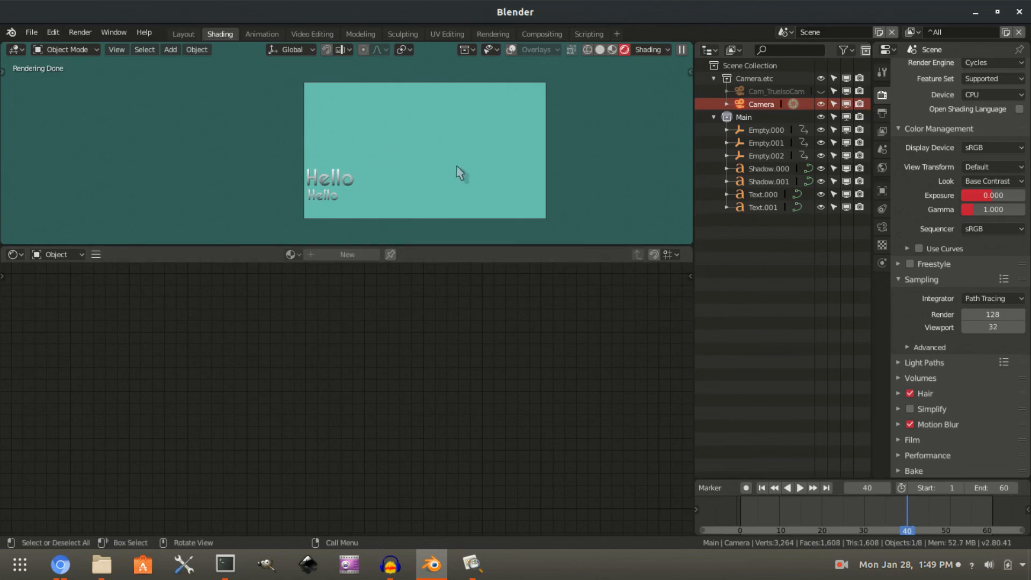
key(i)
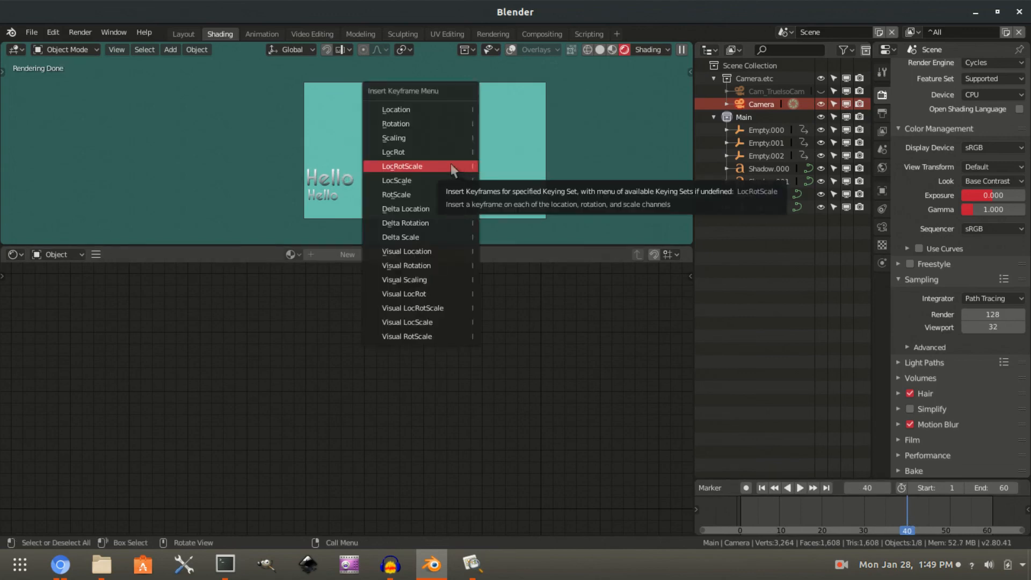
click(450, 163)
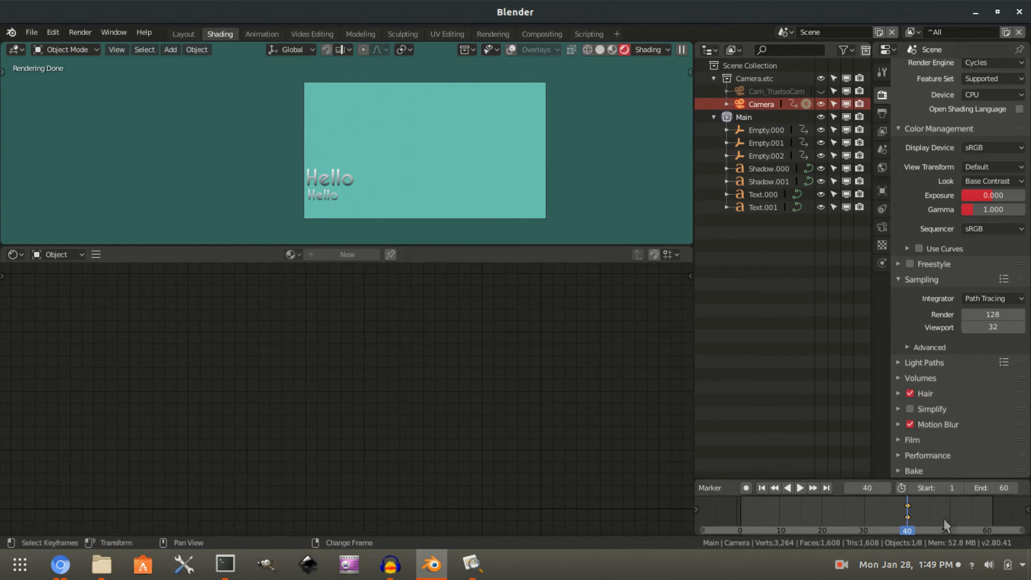
Keyframe the camera's LocRotScale at frame 50 about 3 m lower along global Z, and play back the animation.
right_drag(942, 517, 949, 525)
key(g)
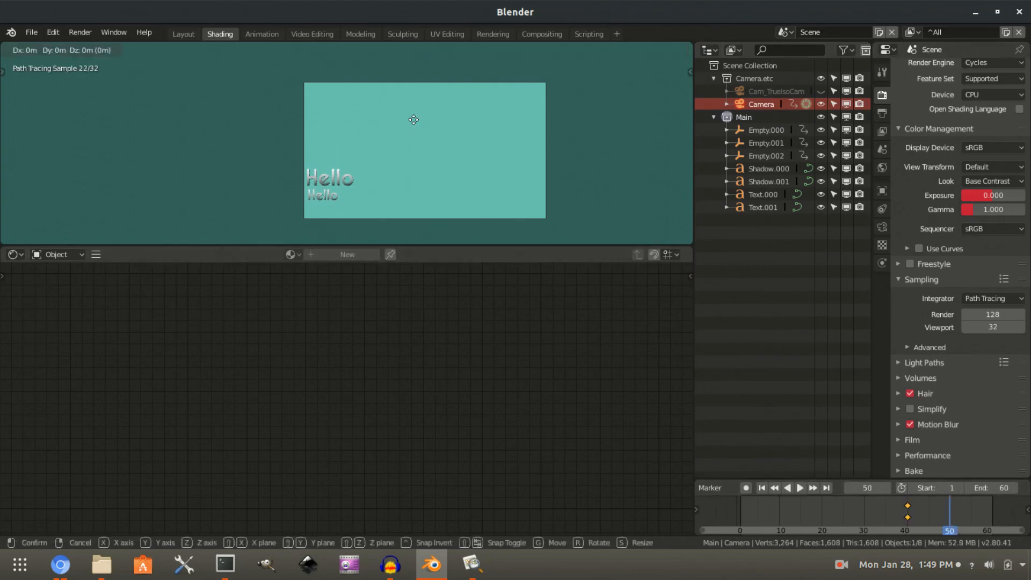
key(z)
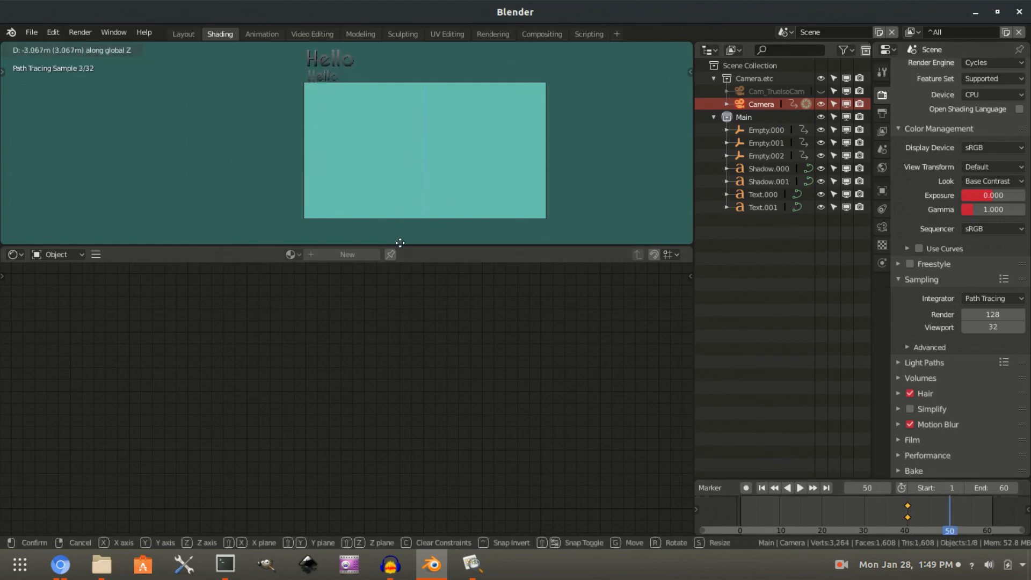
click(399, 228)
key(i)
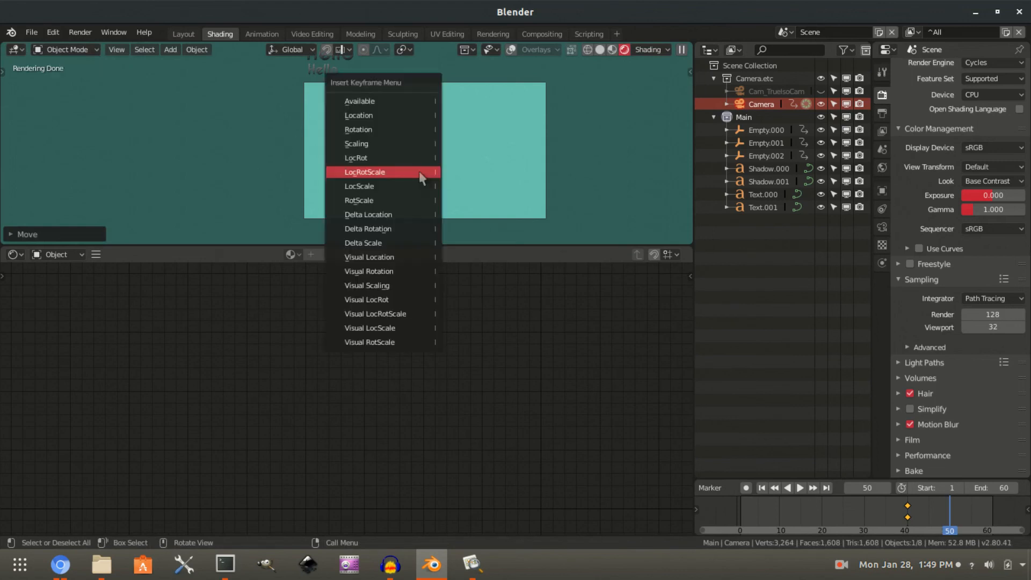
click(419, 171)
key(space)
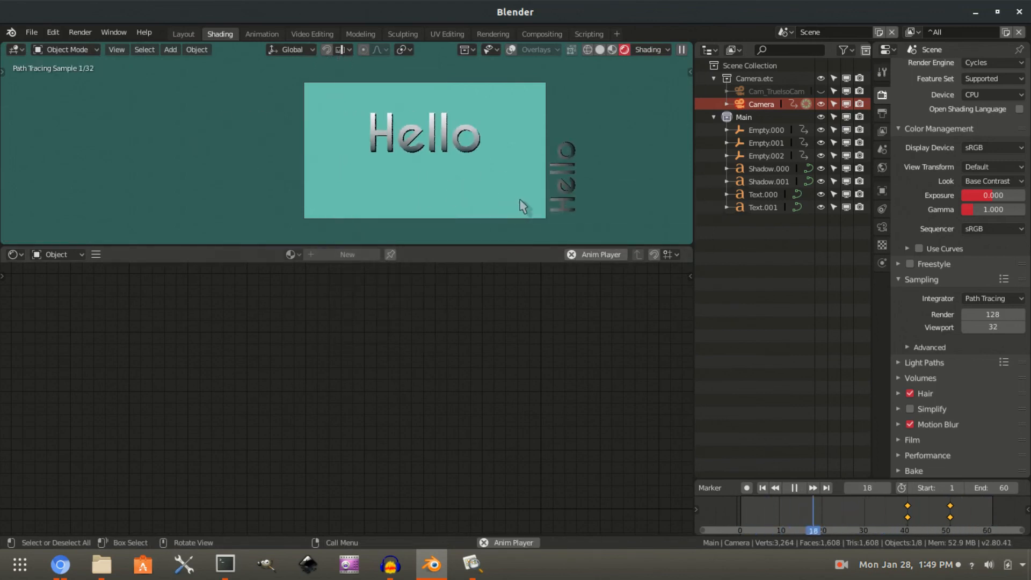
key(space)
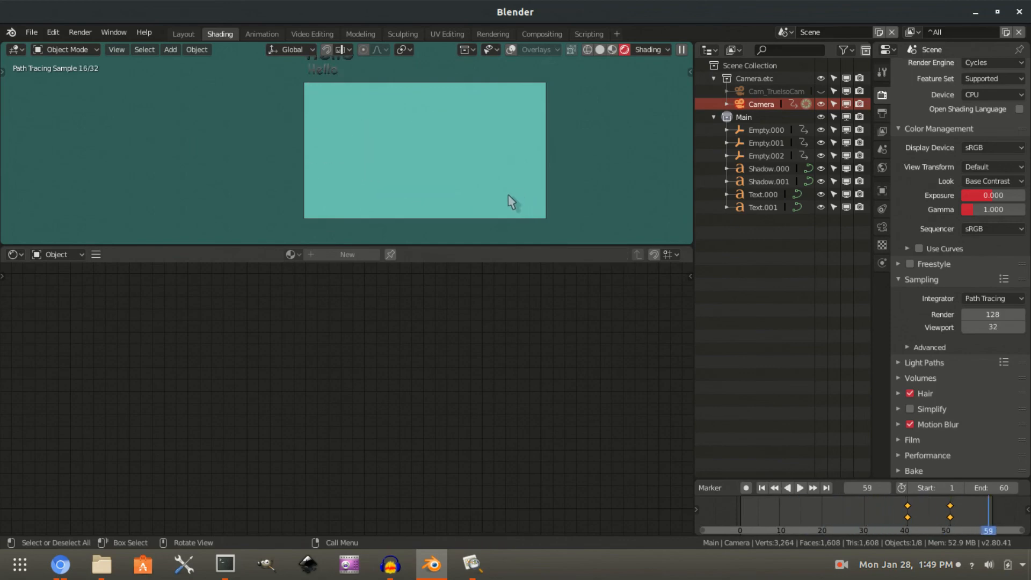